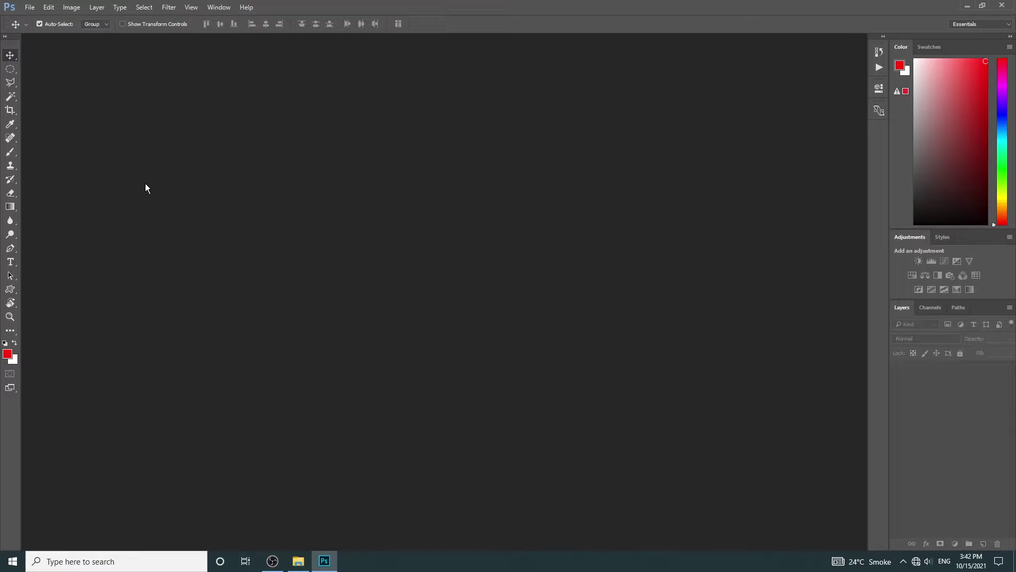
Cycle through the toolbar tools from the elliptical marquee down to the zoom tool
left_click(10, 68)
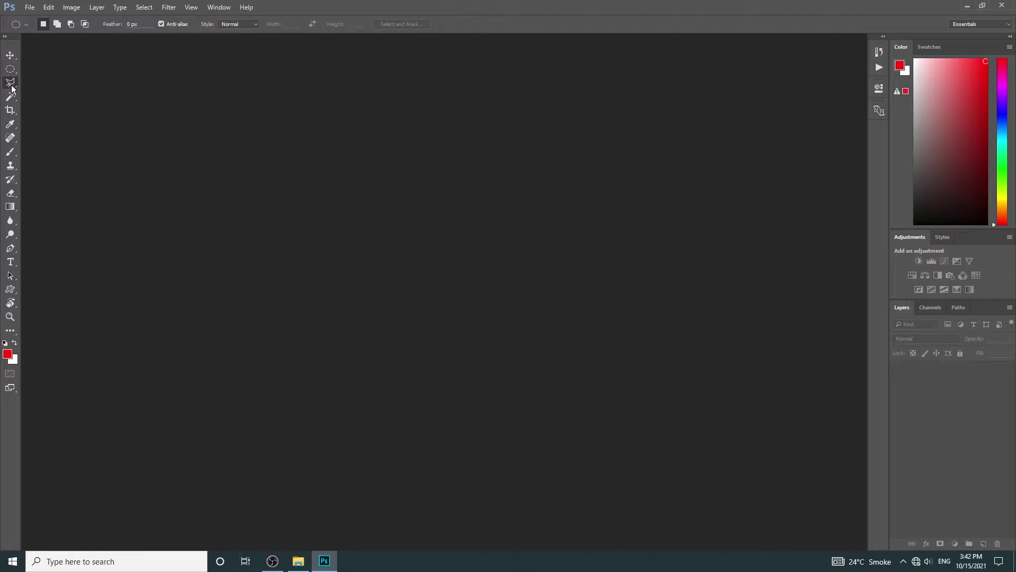
left_click(10, 96)
left_click(10, 124)
left_click(11, 165)
left_click(10, 178)
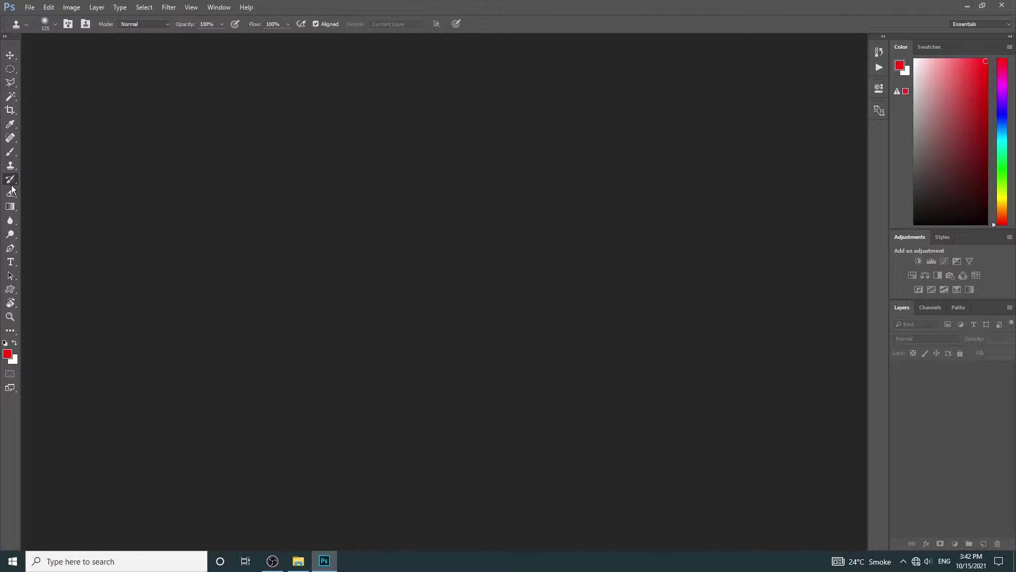
left_click(10, 206)
left_click(10, 234)
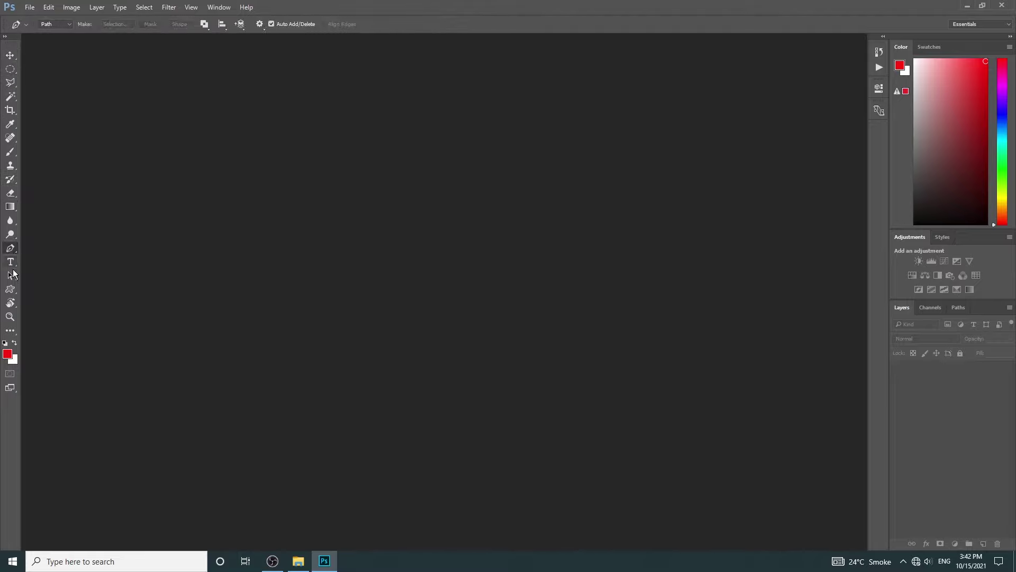
left_click(10, 275)
left_click(10, 302)
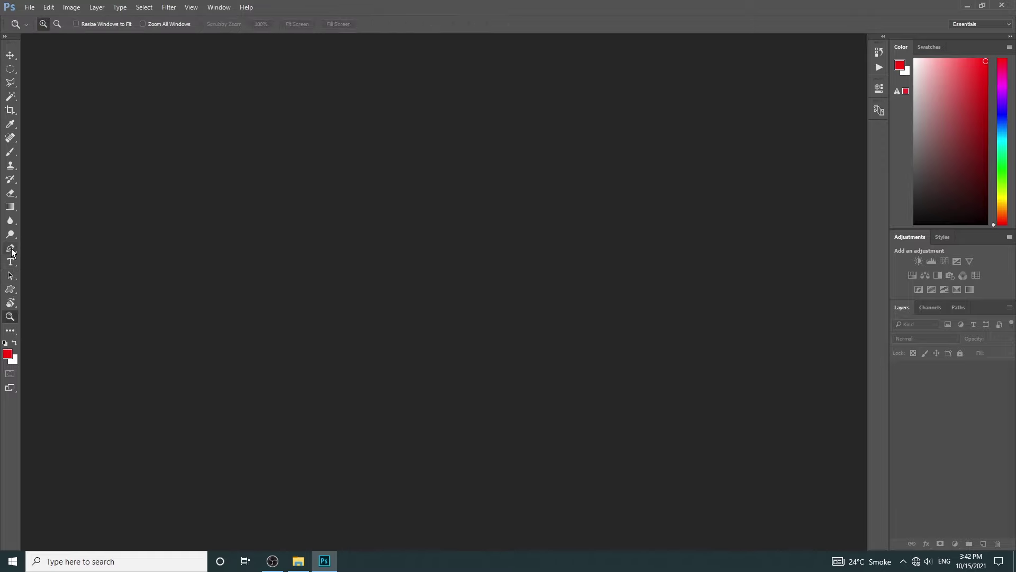
Go back up the toolbar through eraser, spot healing, crop and polygonal lasso tools
left_click(10, 247)
left_click(10, 207)
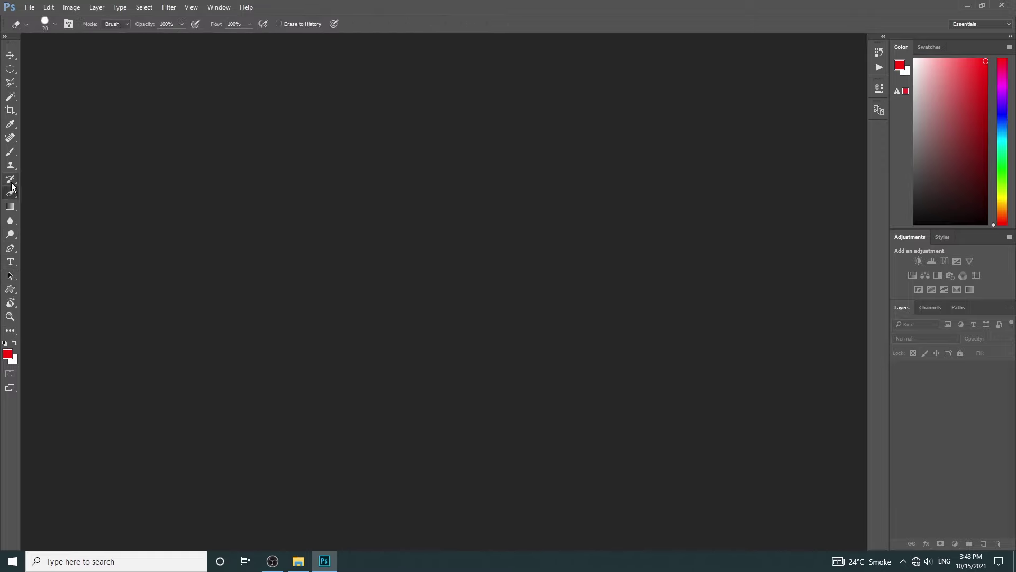
left_click(10, 179)
left_click(10, 151)
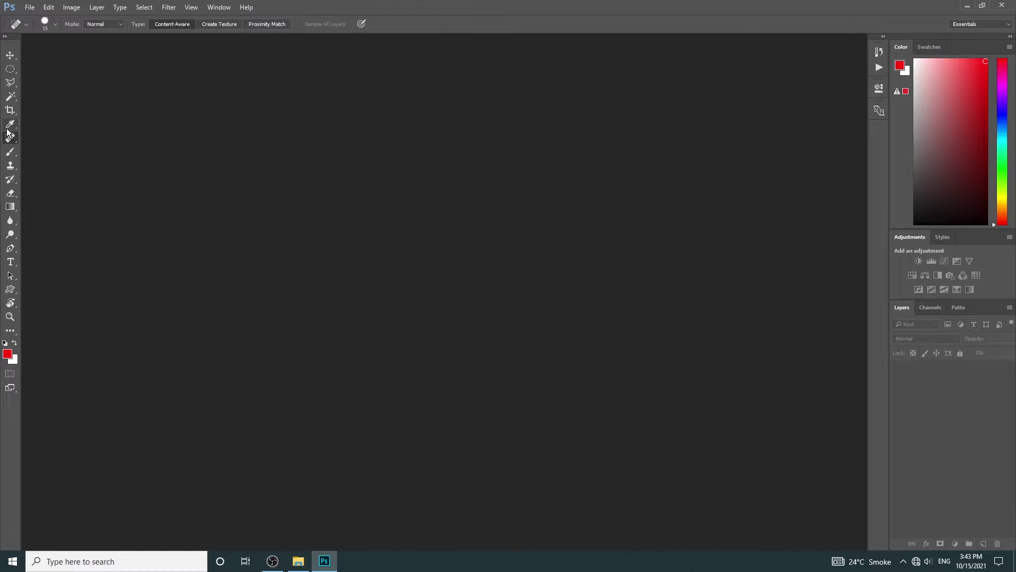
left_click(10, 124)
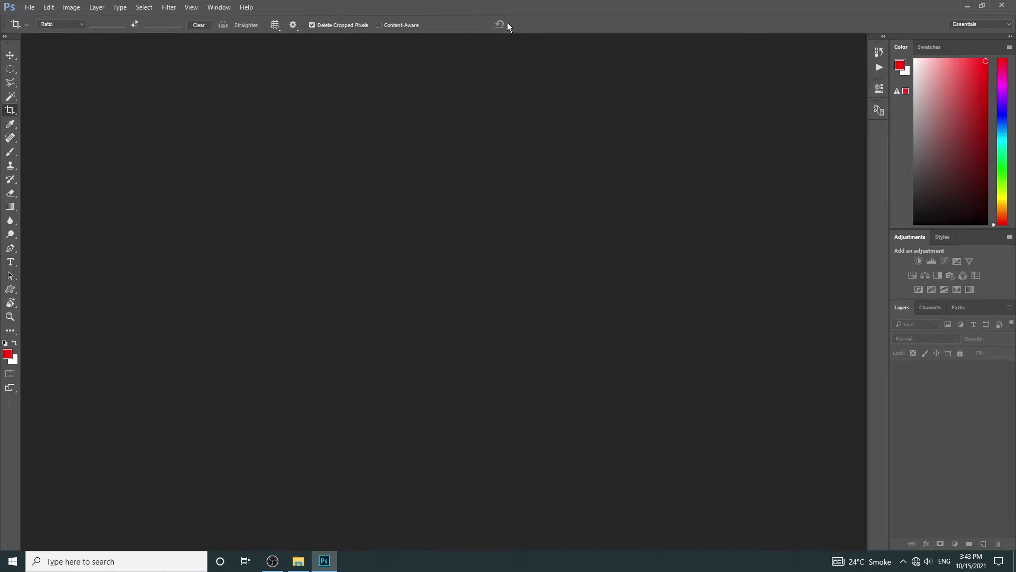
left_click(10, 96)
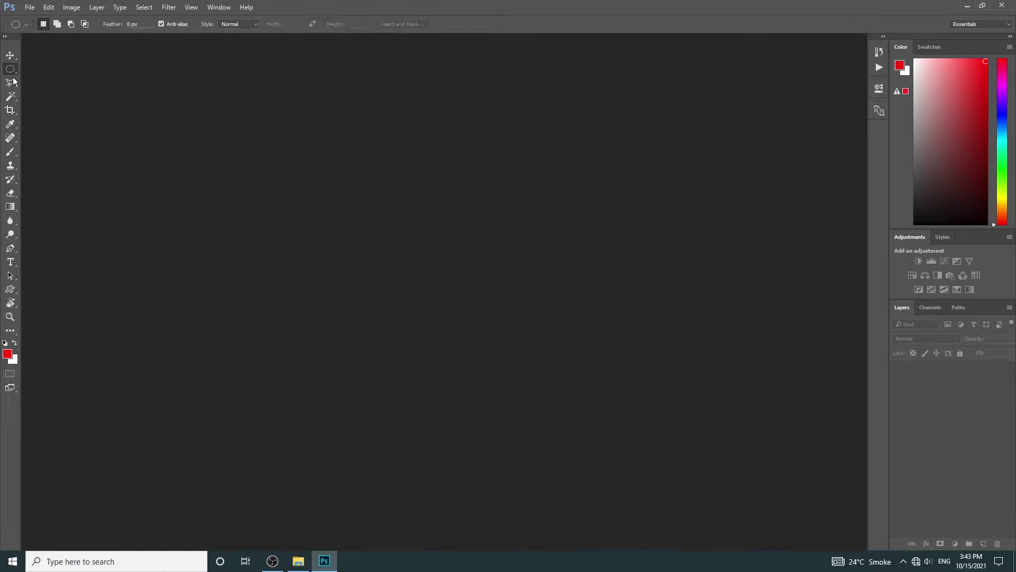
left_click(10, 82)
left_click(10, 110)
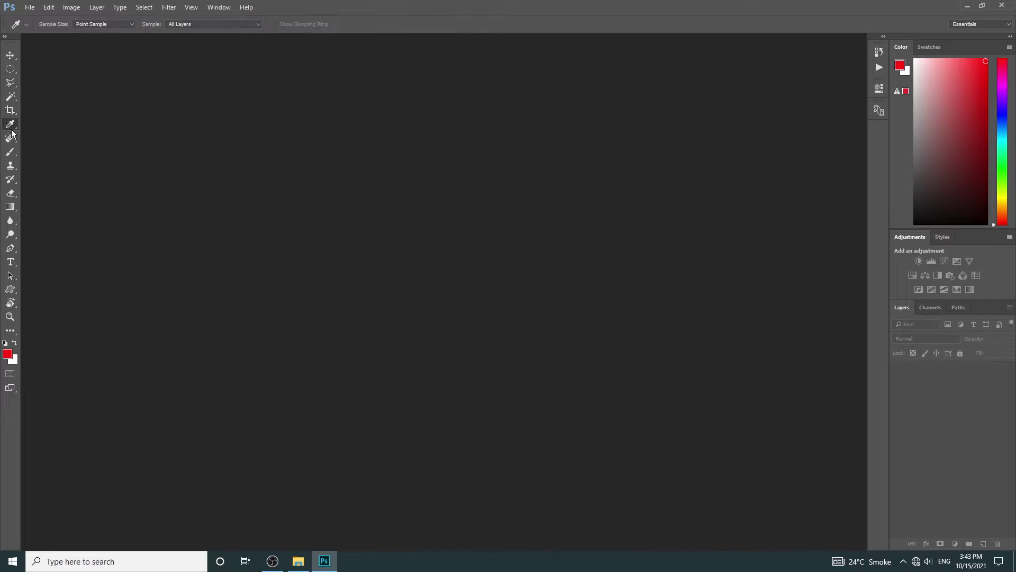
left_click(11, 138)
Try the history brush, dodge, type, spot healing and eyedropper tools
left_click(10, 165)
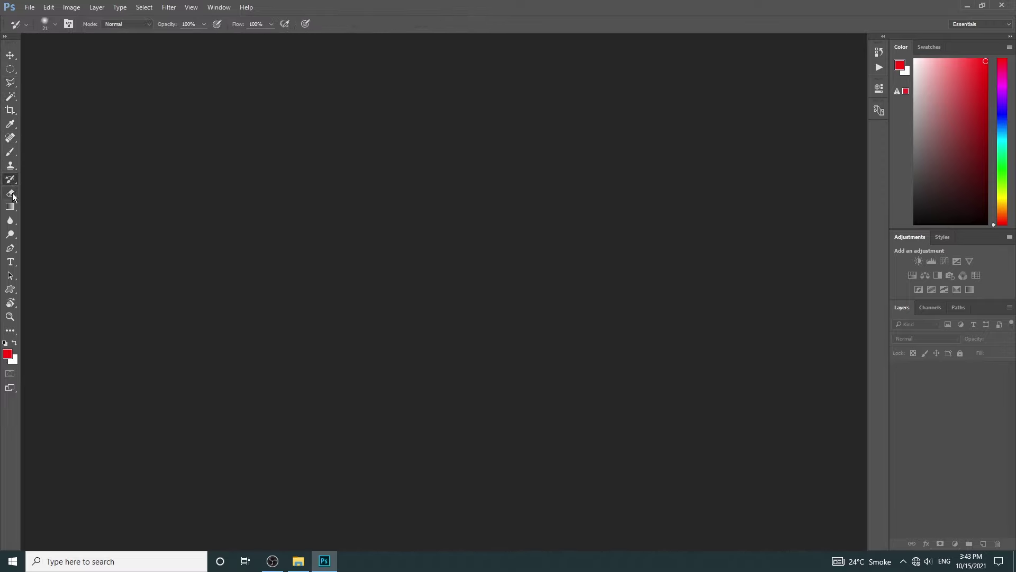
left_click(10, 193)
left_click(10, 220)
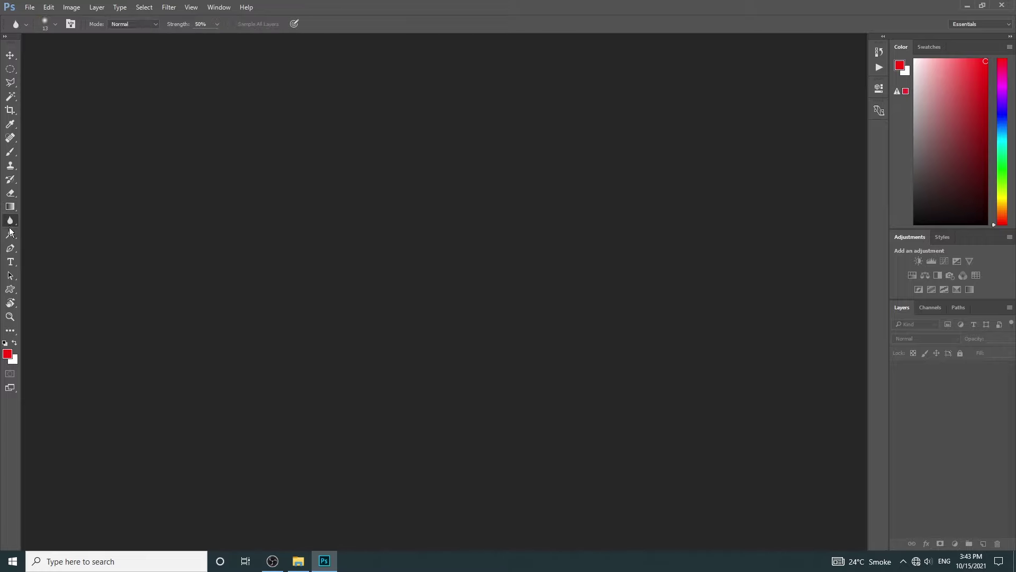
left_click(10, 248)
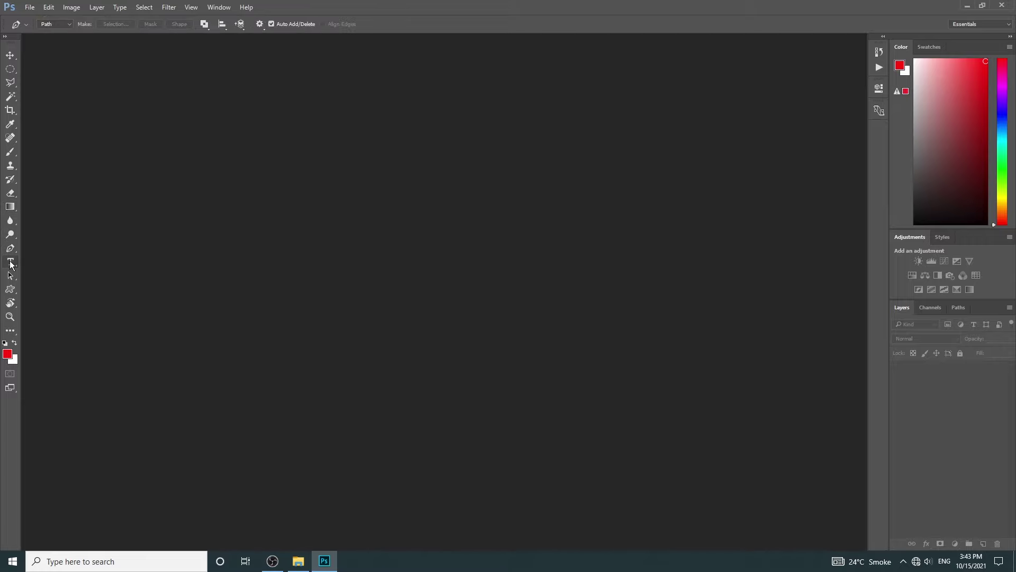
left_click(10, 206)
left_click(10, 179)
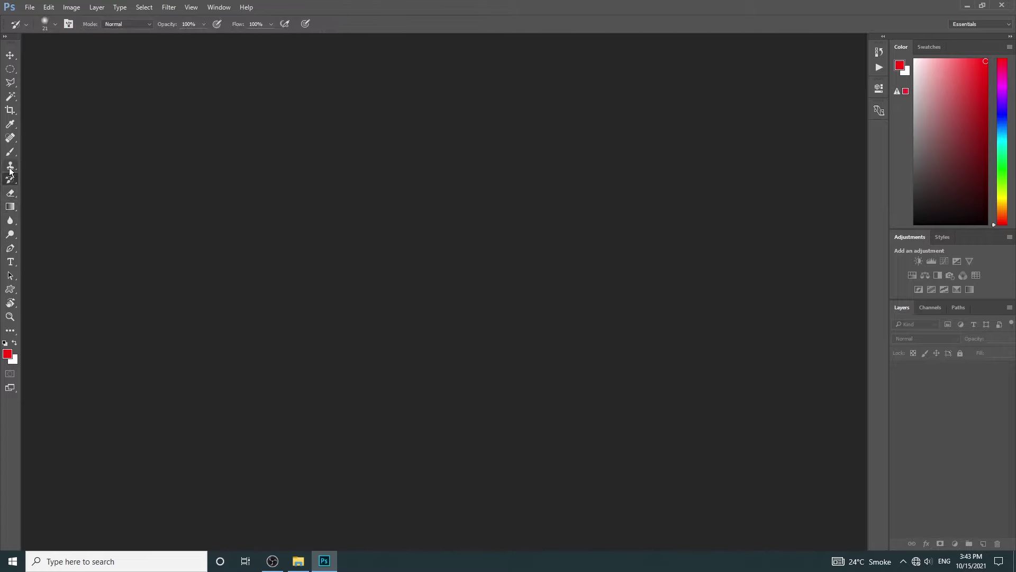
left_click(10, 151)
left_click(10, 138)
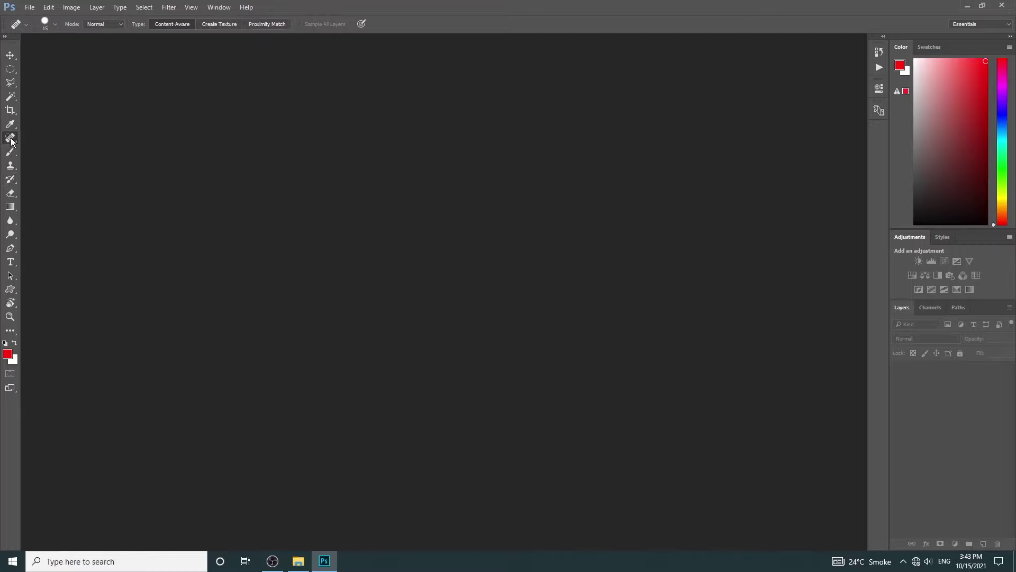
left_click(11, 124)
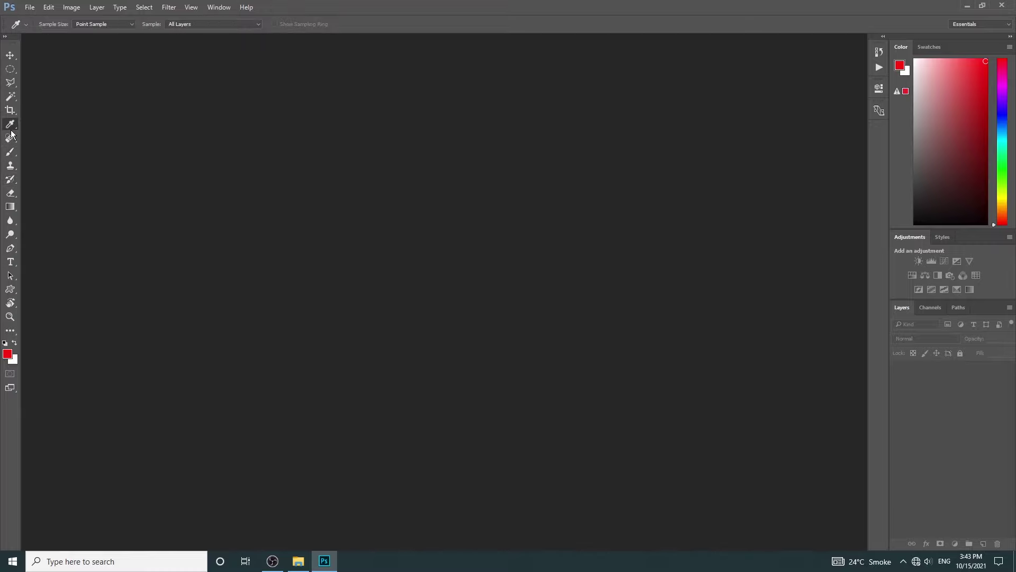
Select the Brush tool and inspect its size, hardness and opacity settings
left_click(10, 153)
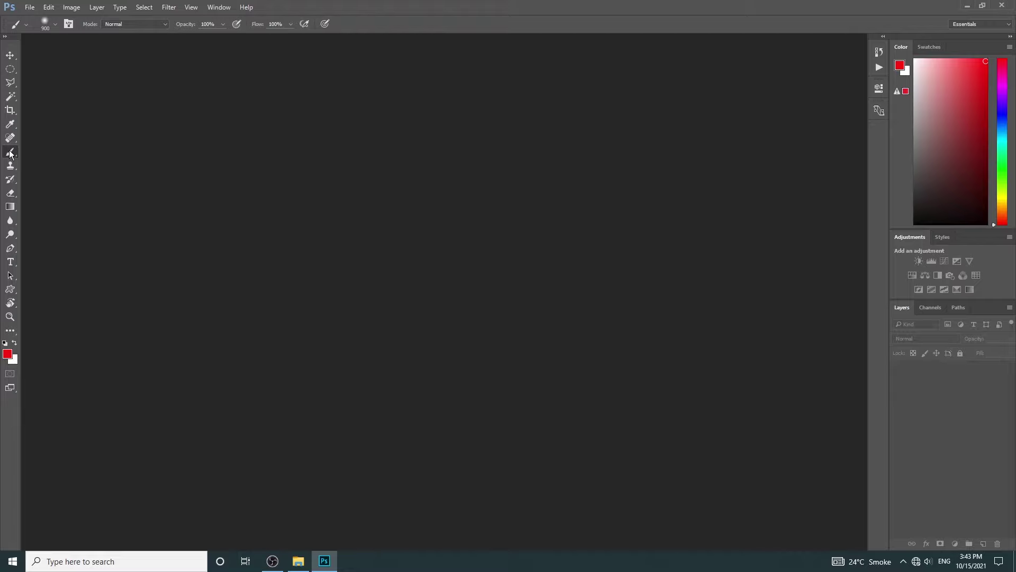
left_click(56, 23)
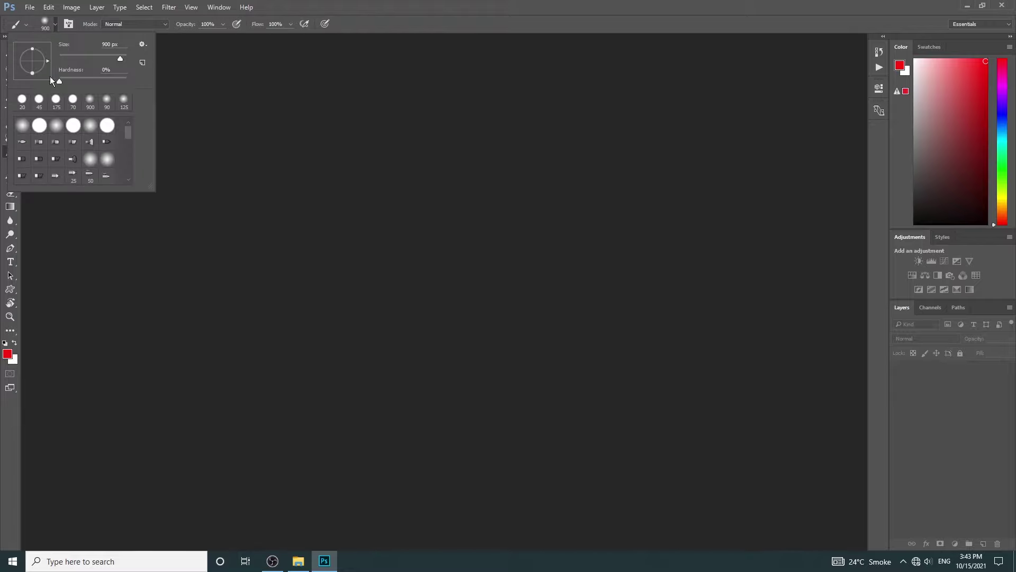
left_click(209, 6)
left_click(219, 23)
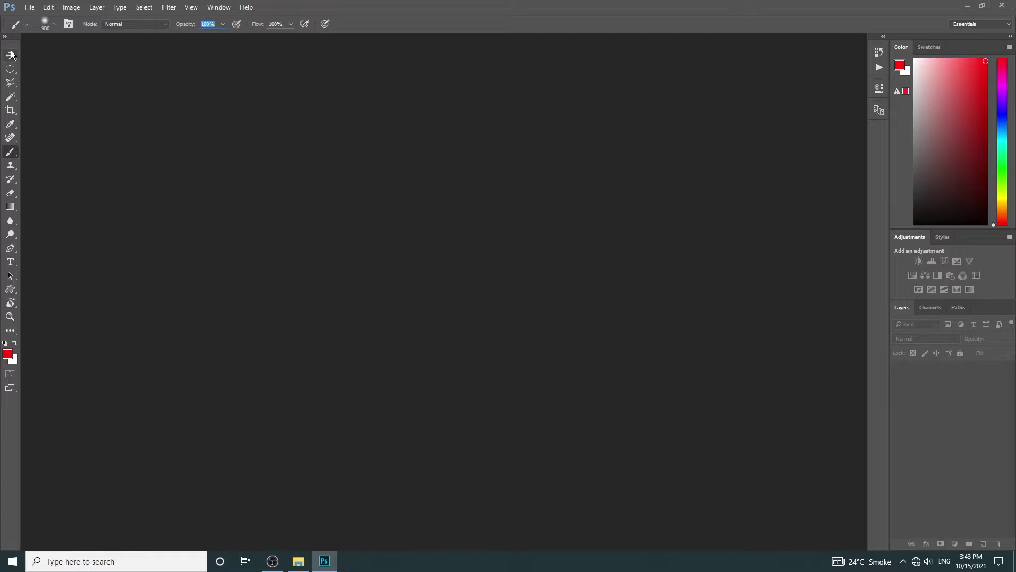
Select the polygonal lasso and crop tools, then browse the Image and Filter menus
left_click(10, 82)
left_click(11, 113)
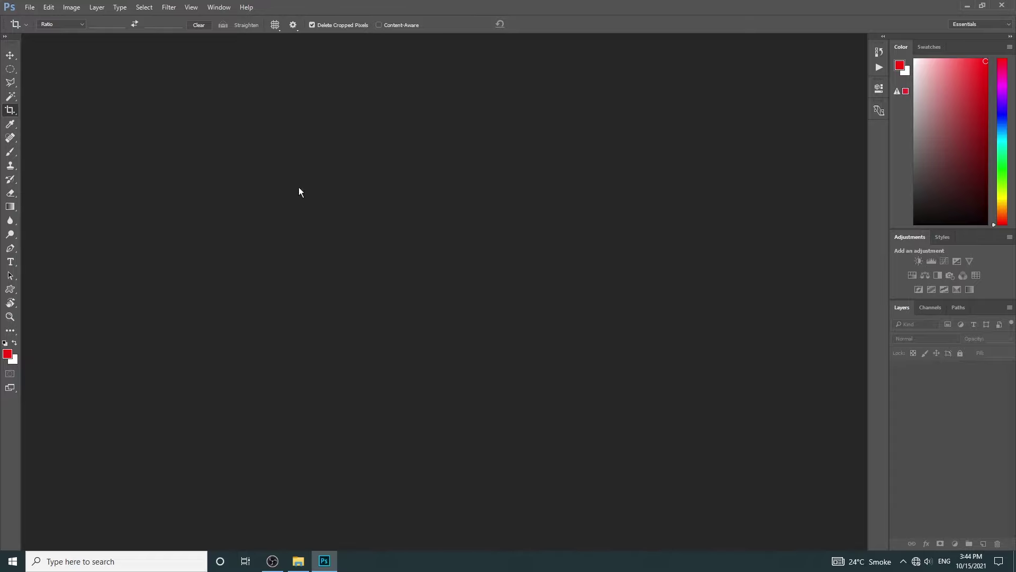
left_click(70, 8)
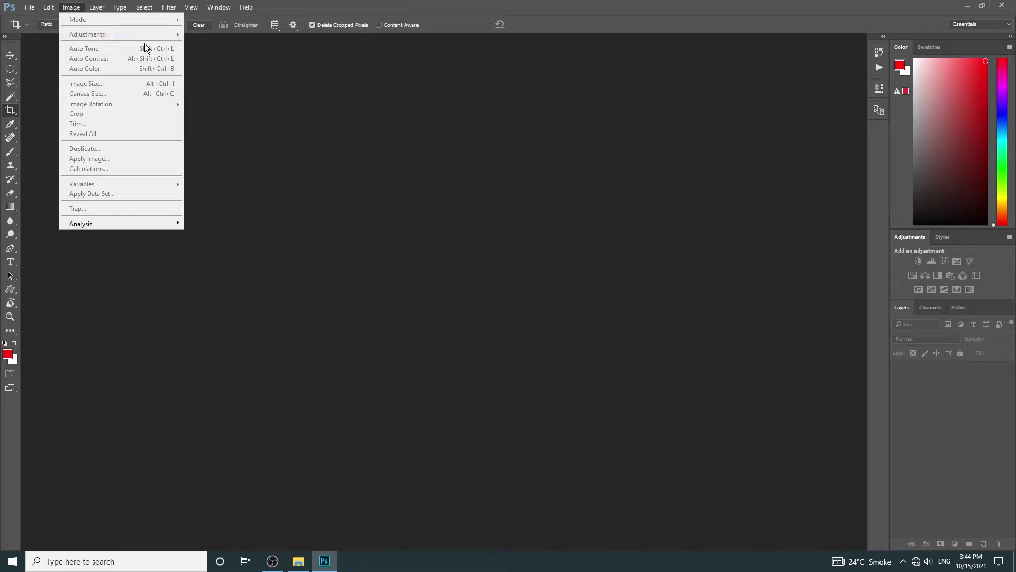
left_click(212, 7)
left_click(169, 7)
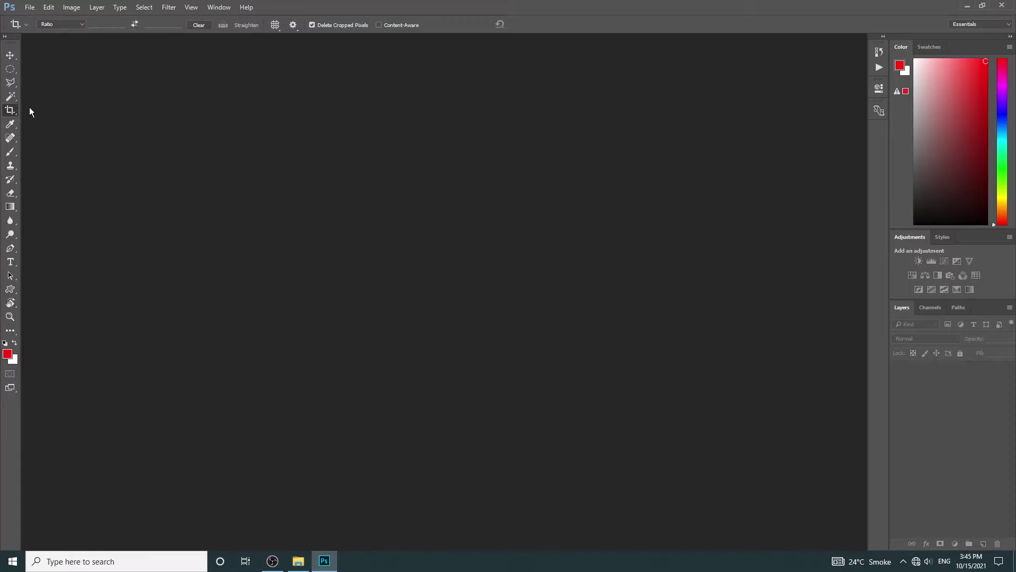
Create a new white 7 x 5 inch document at 300 ppi
left_click(29, 8)
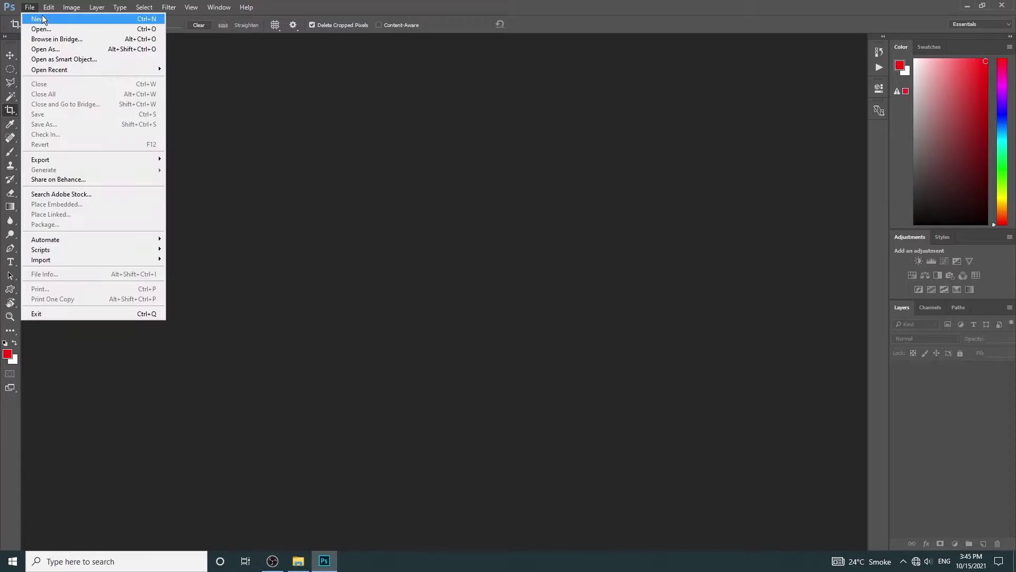
left_click(125, 18)
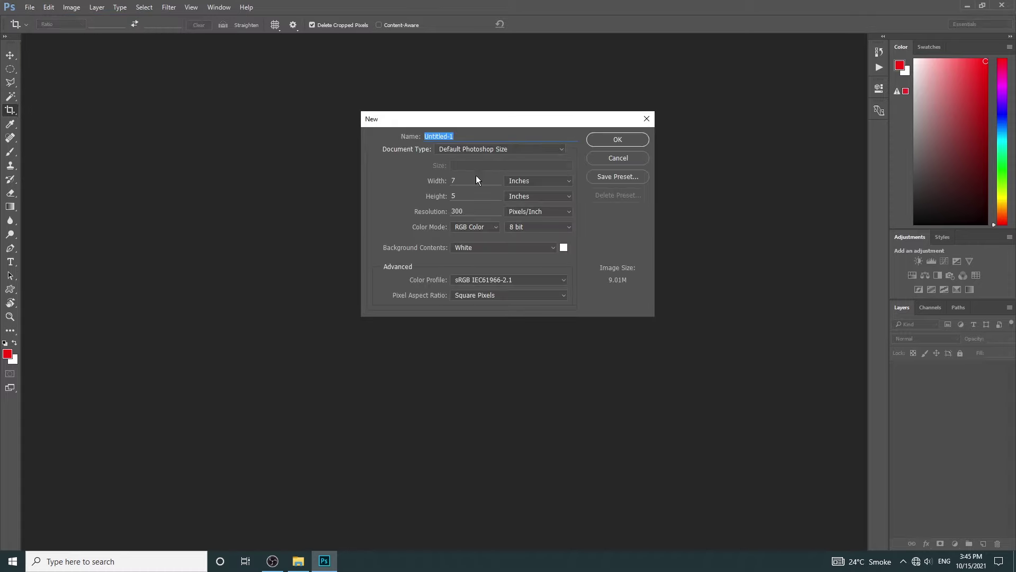
left_click(623, 138)
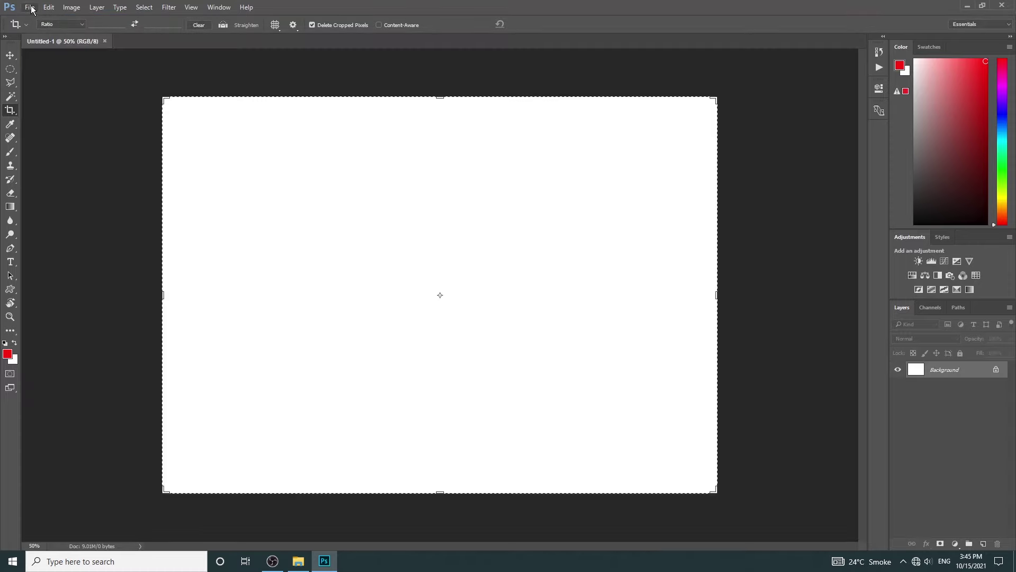
left_click(31, 7)
left_click(47, 29)
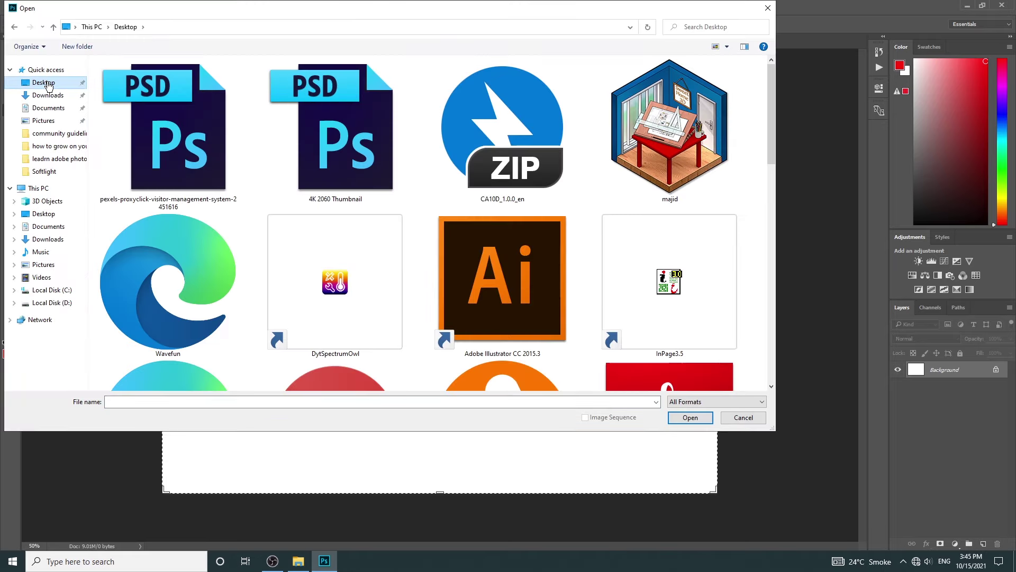
Drag photo (9).jpg from the Pictures folder into Photoshop, then return to Untitled-1
scroll(641, 342, "down", 10)
double_click(500, 318)
mouse_move(324, 561)
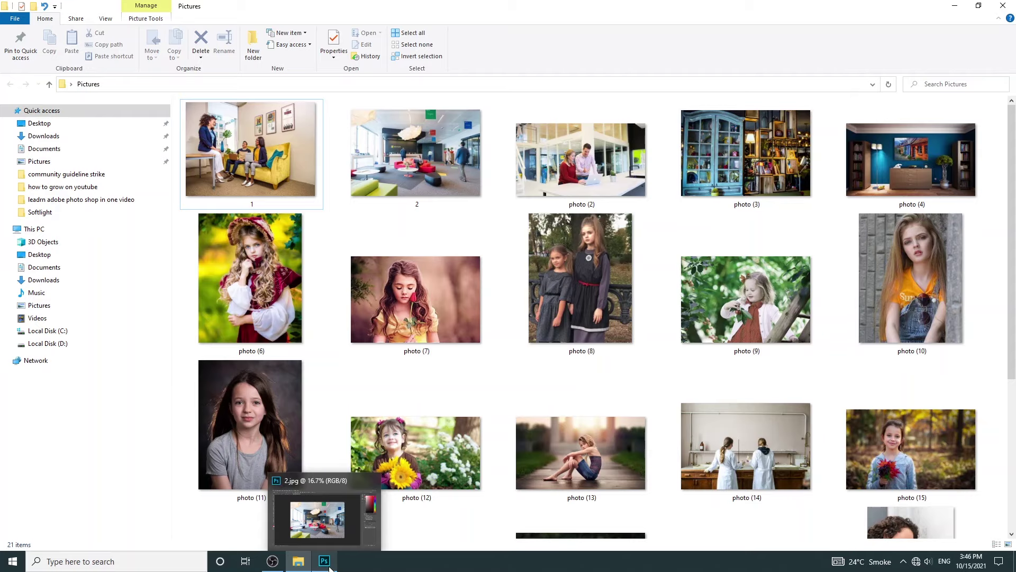
left_click(324, 561)
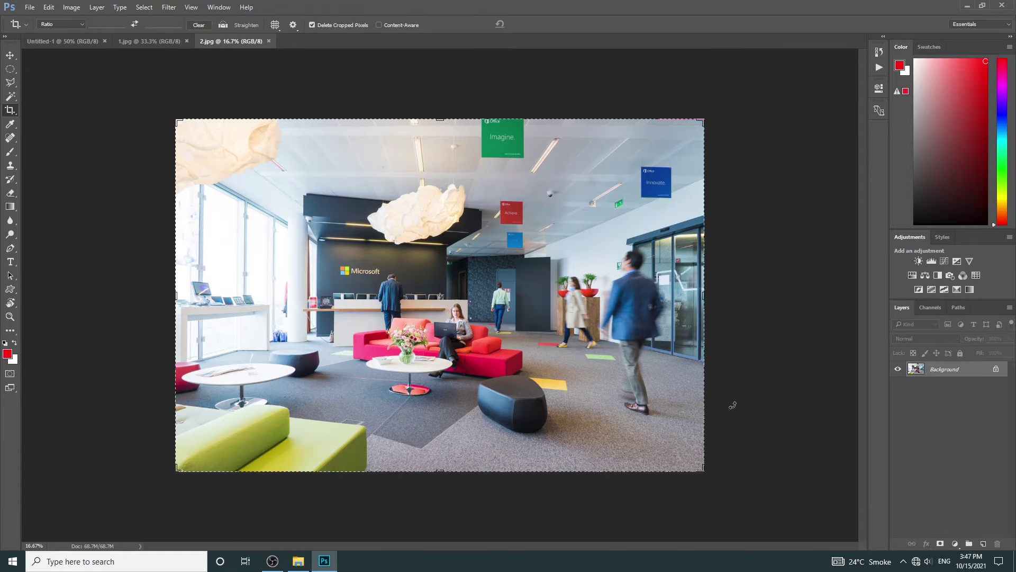
key("ctrl+o")
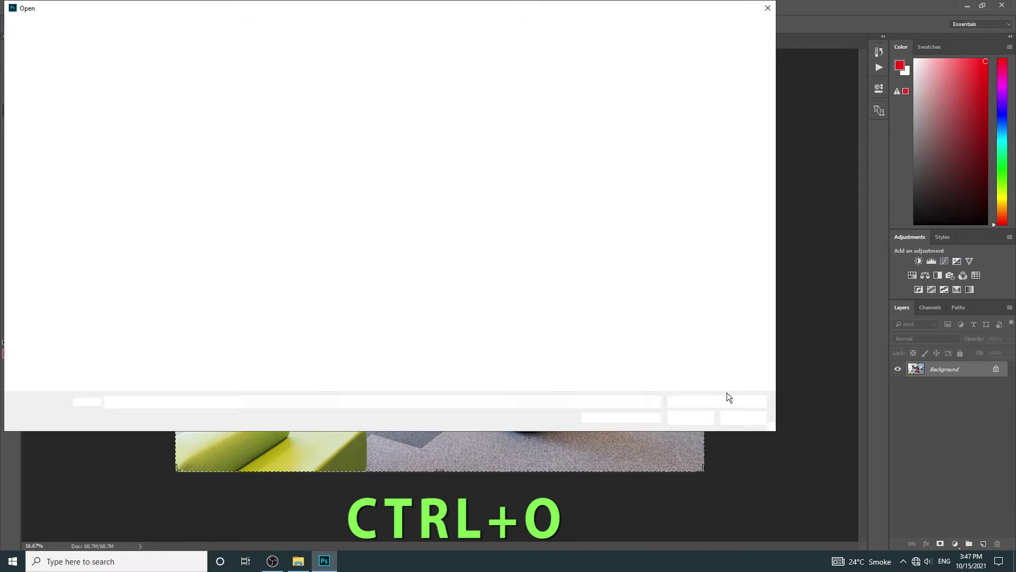
left_click(744, 418)
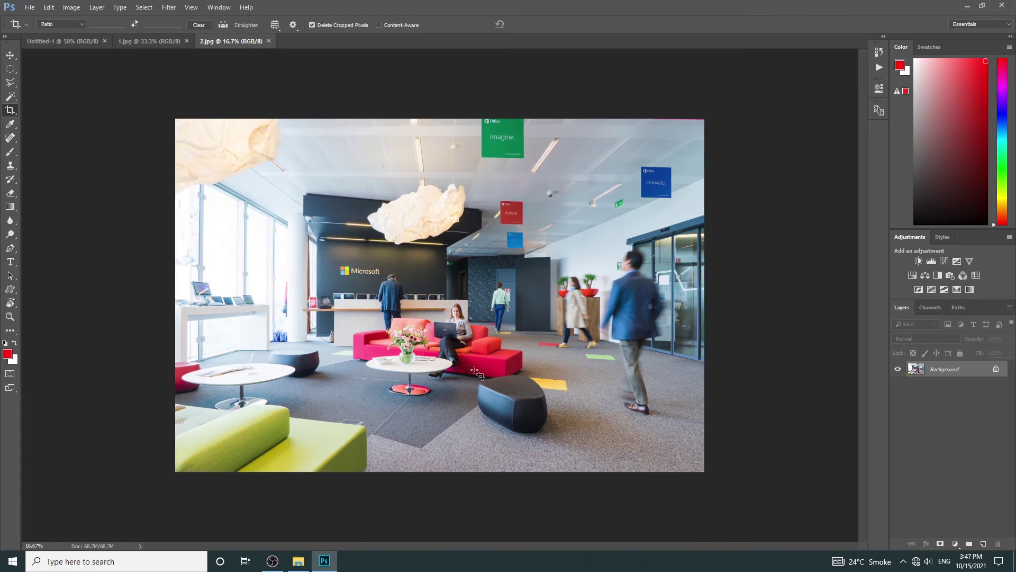
left_click(300, 565)
left_click_drag(746, 299, 325, 560)
left_click_drag(325, 560, 497, 37)
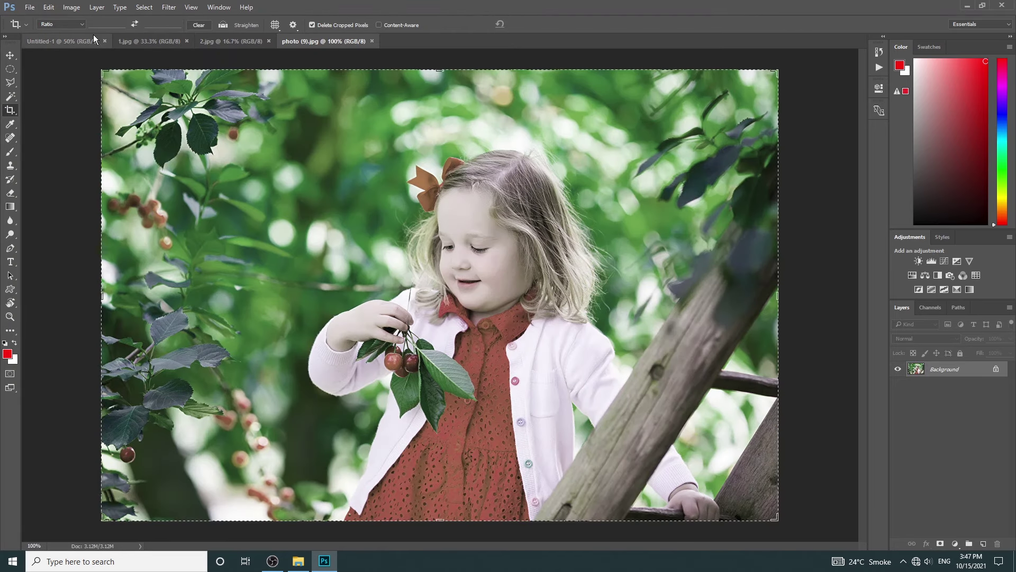
left_click(73, 39)
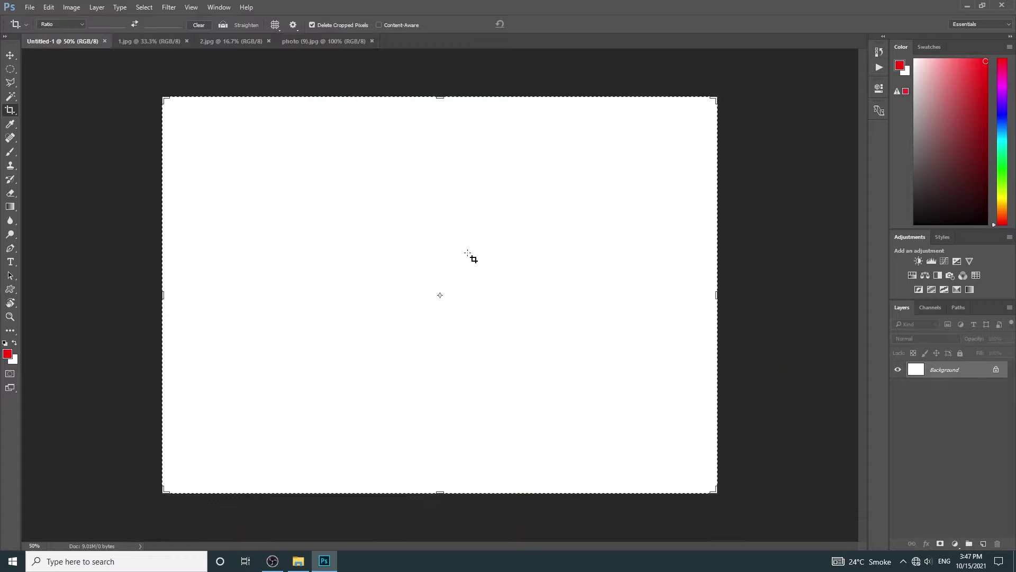
Dismiss the crop box, choose the Brush tool and resize it with bracket keys to 400 px
key("Return")
key("b")
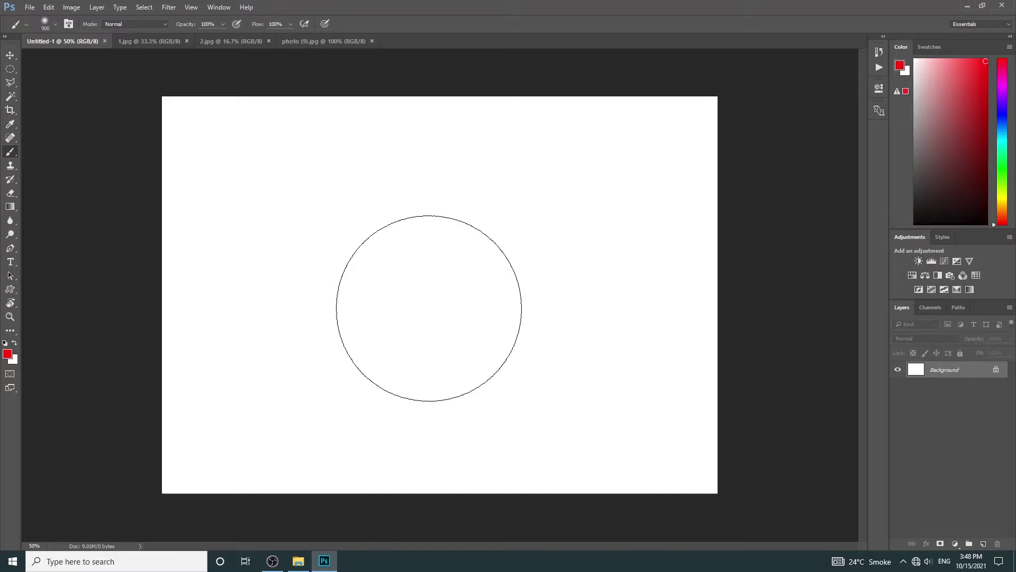
key("bracketleft")
key("bracketleft")
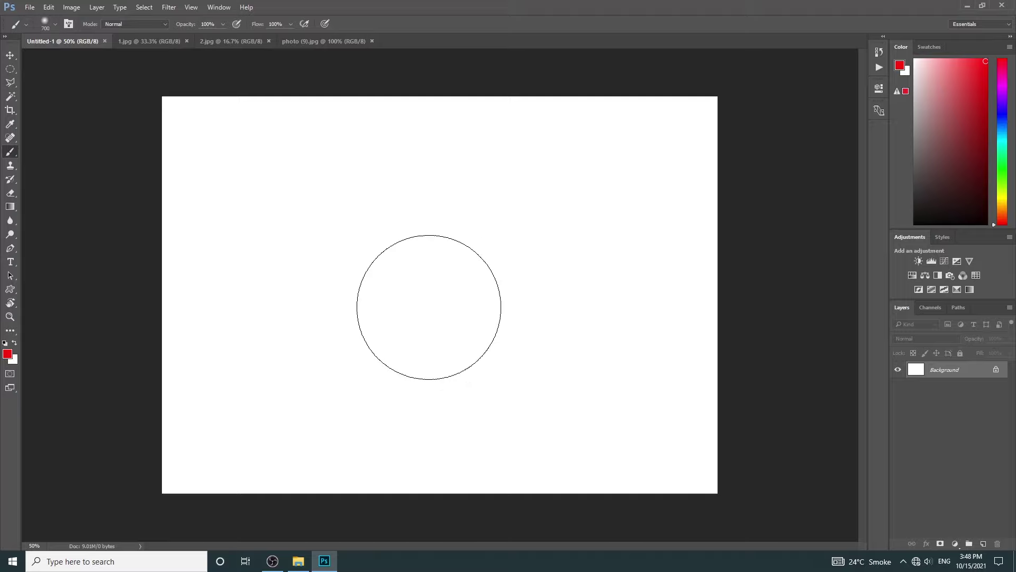
key("bracketleft")
key("bracketleft")
key("bracketleft")
key("bracketleft")
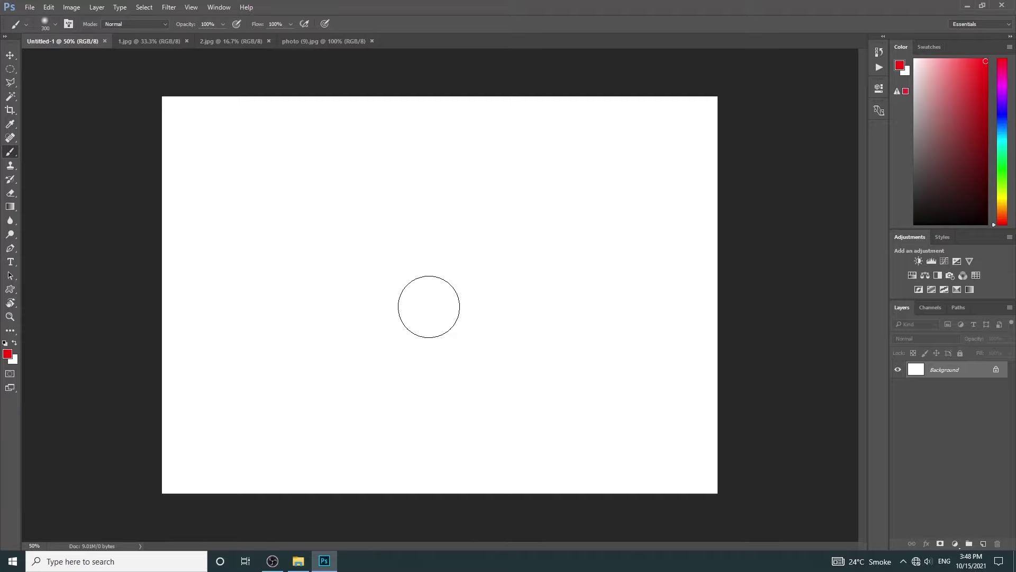
key("bracketright")
key("bracketright")
key("bracketright")
key("bracketleft")
key("bracketleft")
key("bracketright")
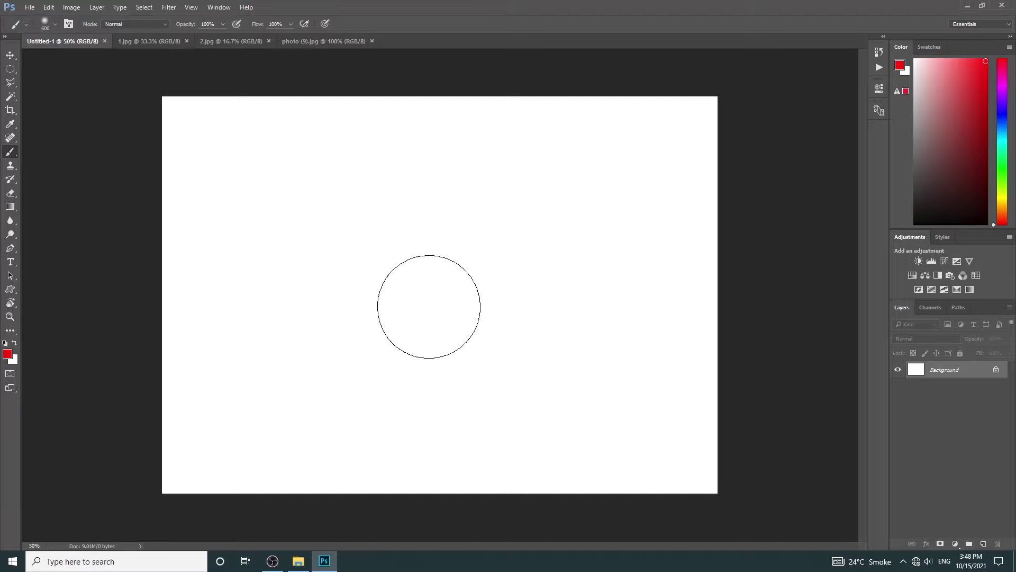
key("bracketright")
key("bracketright")
key("bracketright")
key("bracketright")
key("bracketright")
key("bracketleft")
key("bracketleft")
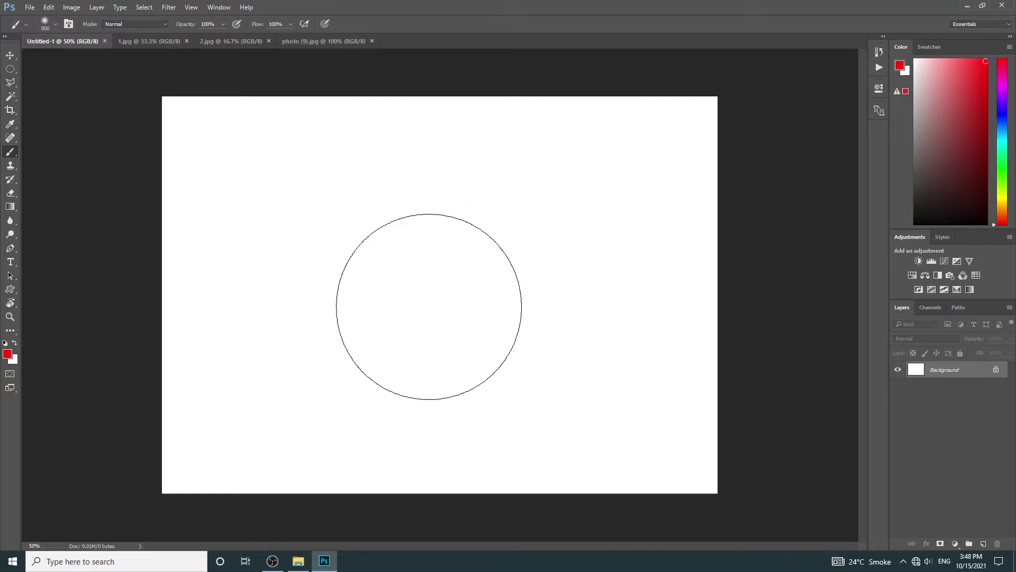
key("bracketleft")
key("bracketleft")
key("bracketleft")
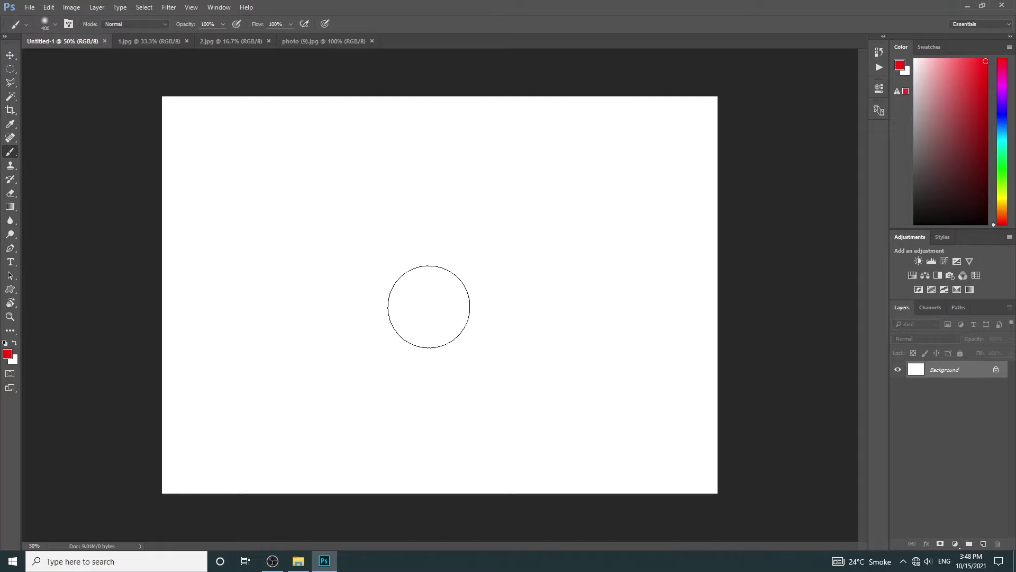
key("bracketleft")
key("bracketleft")
key("bracketleft")
key("bracketleft")
key("bracketleft")
Paint a soft red stroke, a hard-round red stroke, then a pink hooked stroke at 35% opacity
left_click_drag(240, 121, 243, 439)
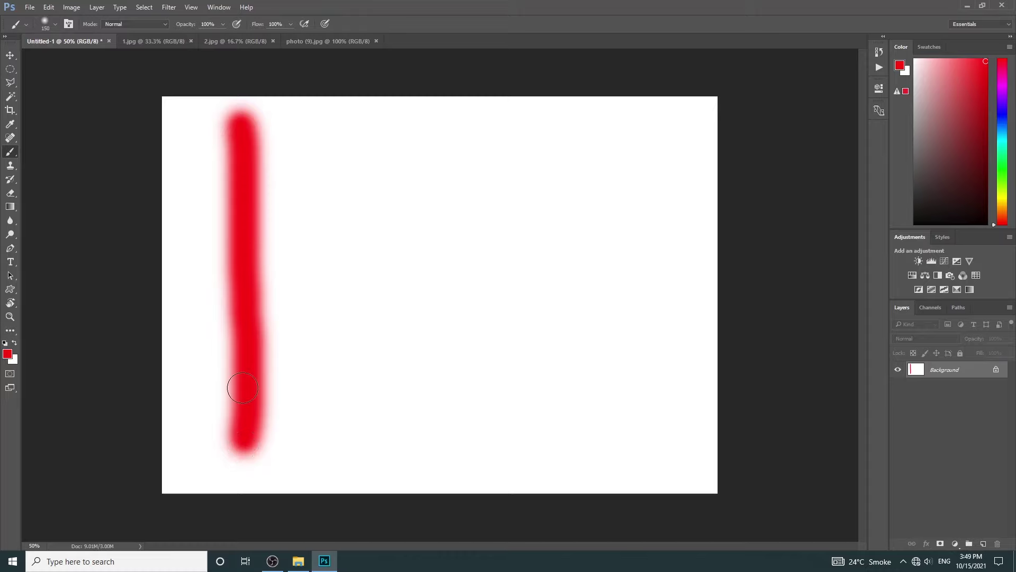
left_click(56, 25)
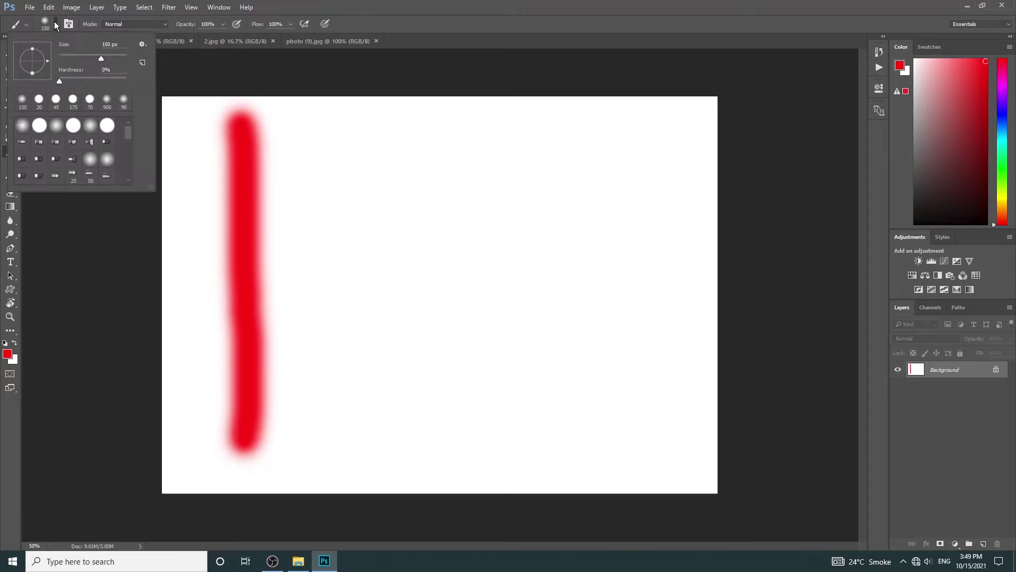
left_click(40, 126)
left_click_drag(334, 114, 325, 446)
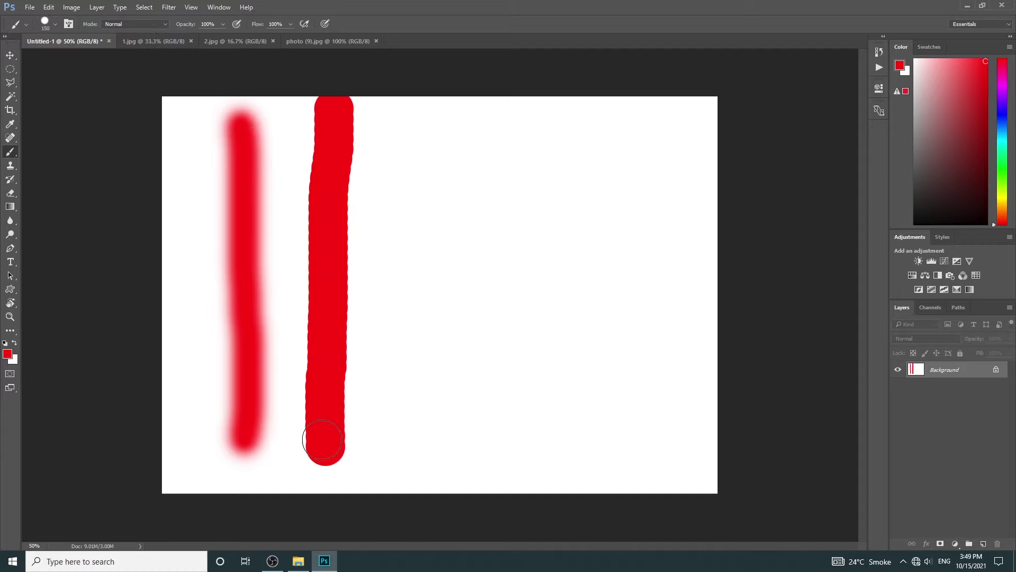
left_click(223, 24)
mouse_move(427, 132)
left_mouse_down()
mouse_move(454, 386)
mouse_move(491, 409)
mouse_move(515, 222)
mouse_move(562, 154)
mouse_move(558, 166)
left_mouse_up()
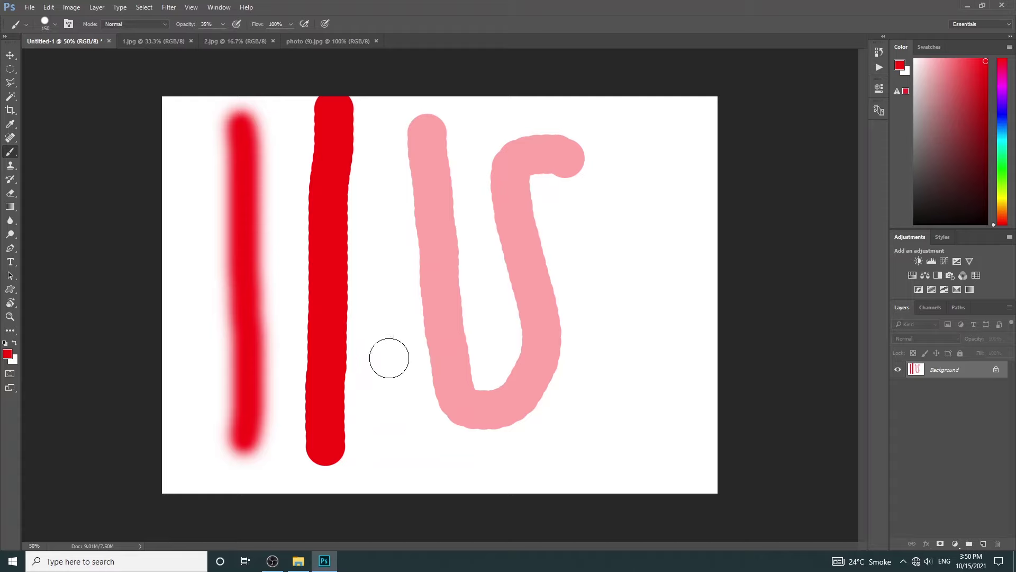
Step back through the History states to the original blank Untitled-1 snapshot
left_click(879, 53)
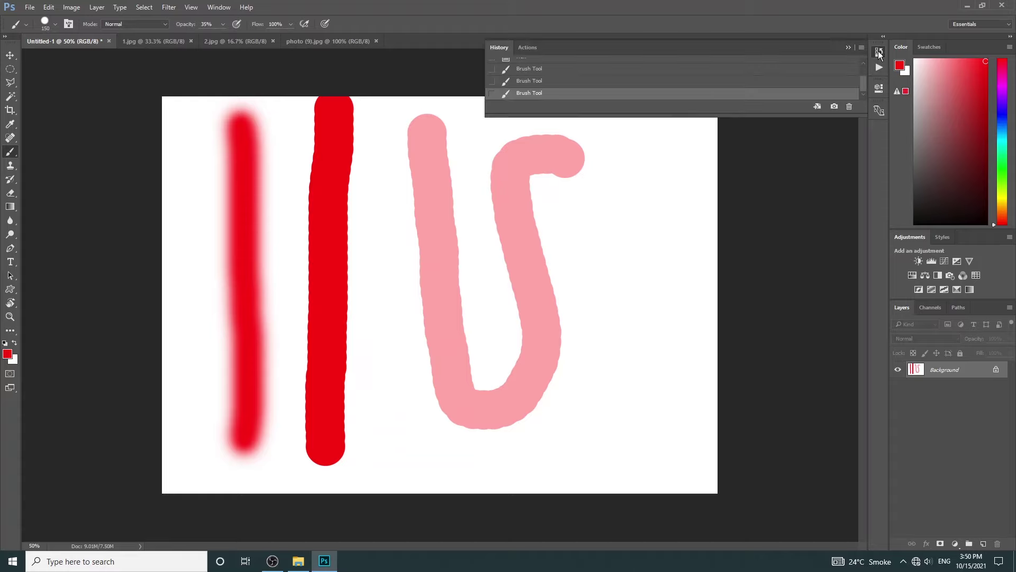
left_click(532, 82)
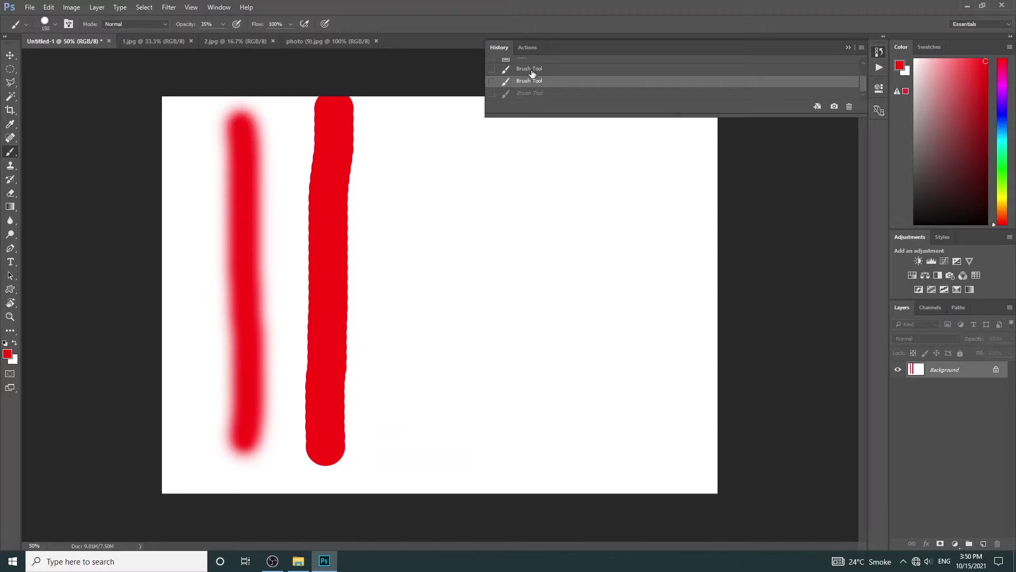
scroll(535, 65, "up", 1)
left_click(534, 68)
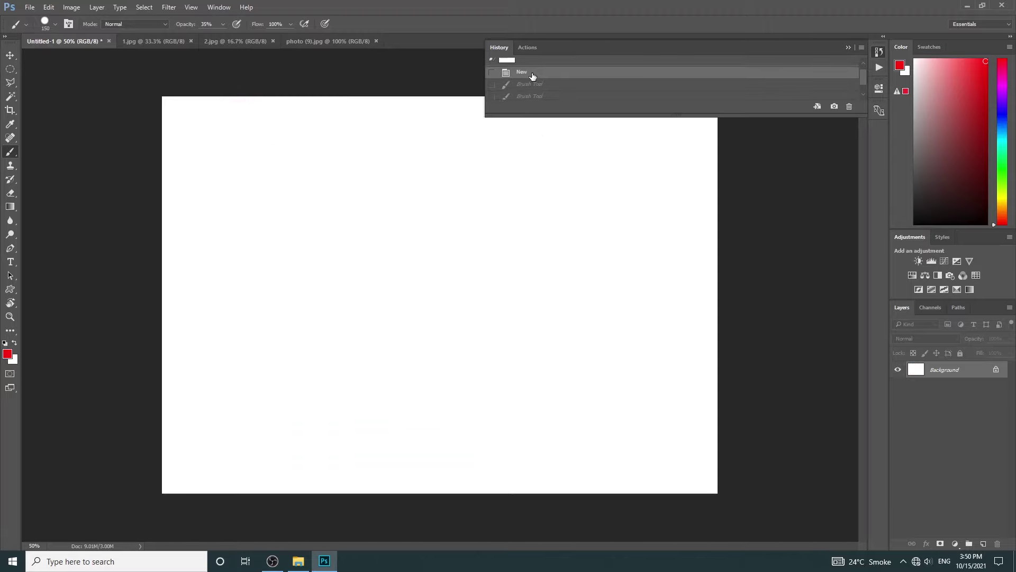
scroll(537, 67, "up", 1)
left_click(537, 65)
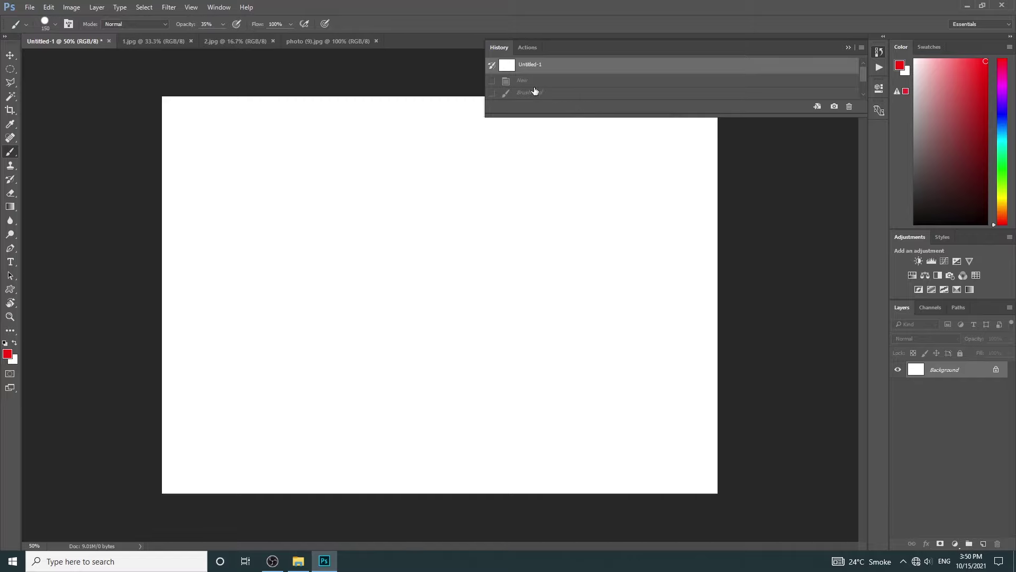
scroll(534, 91, "down", 2)
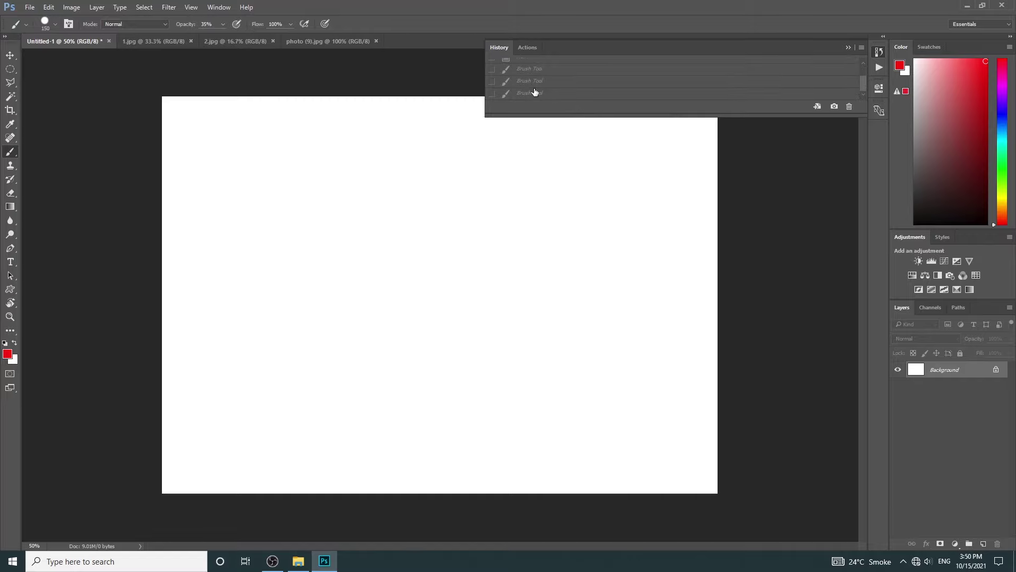
Restore the three strokes, revert again to the New state, and collapse History
left_click(534, 92)
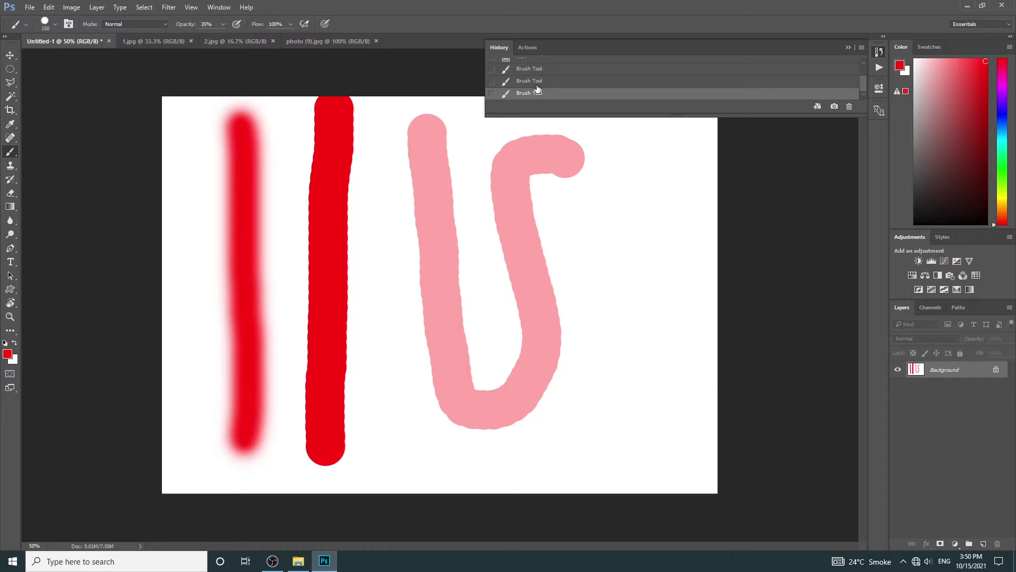
left_click(536, 82)
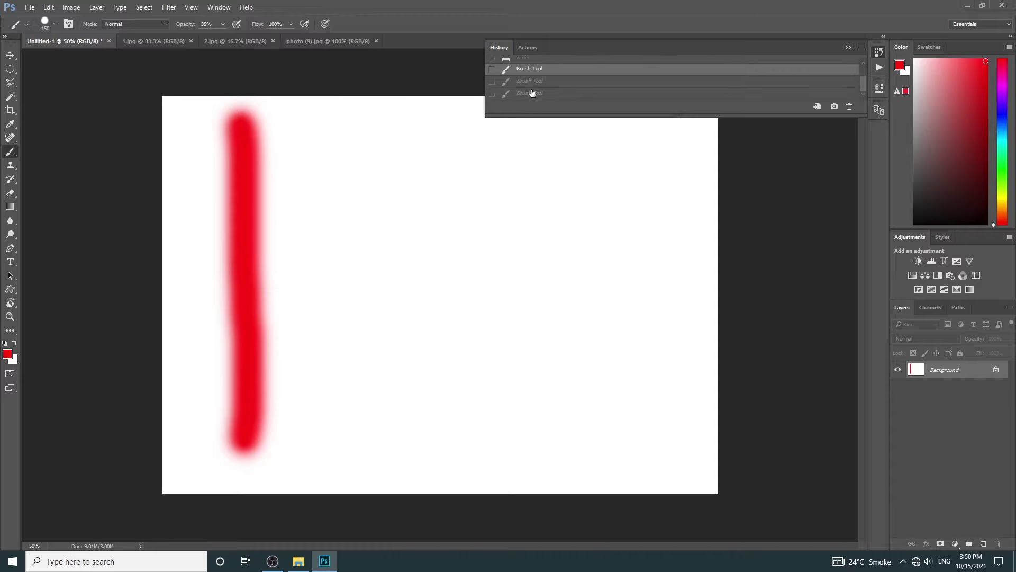
left_click(532, 93)
left_click(532, 81)
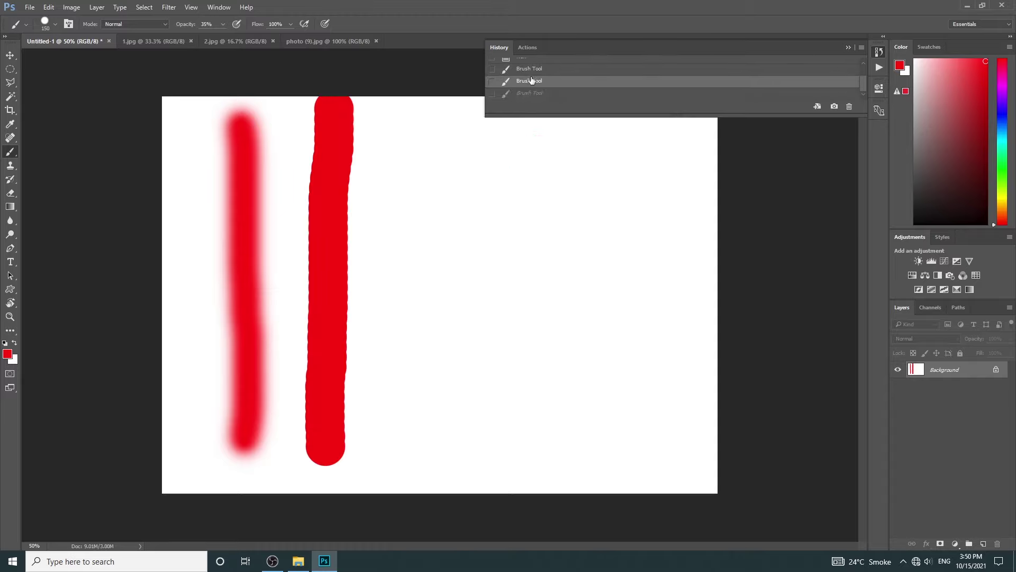
scroll(529, 71, "up", 1)
left_click(527, 73)
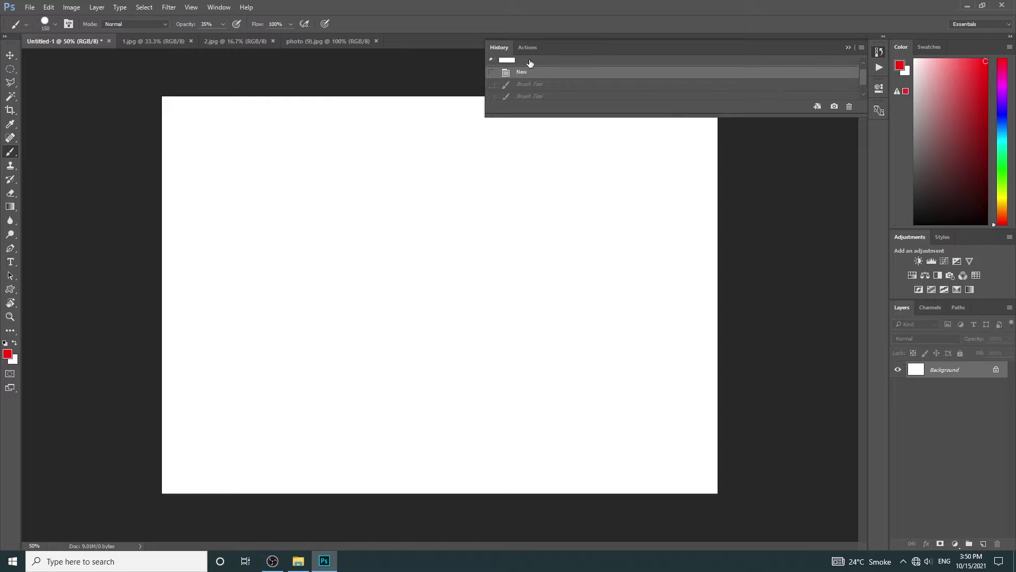
left_click(848, 47)
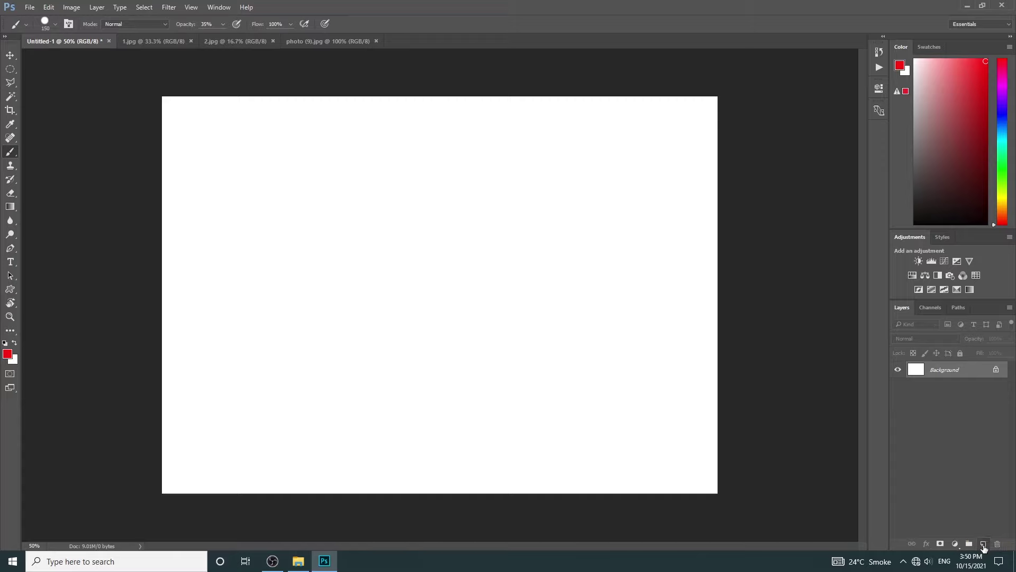
On a new Layer 1, paint a light-blue loop, then solid dark-blue strokes at 100% opacity
left_click(983, 544)
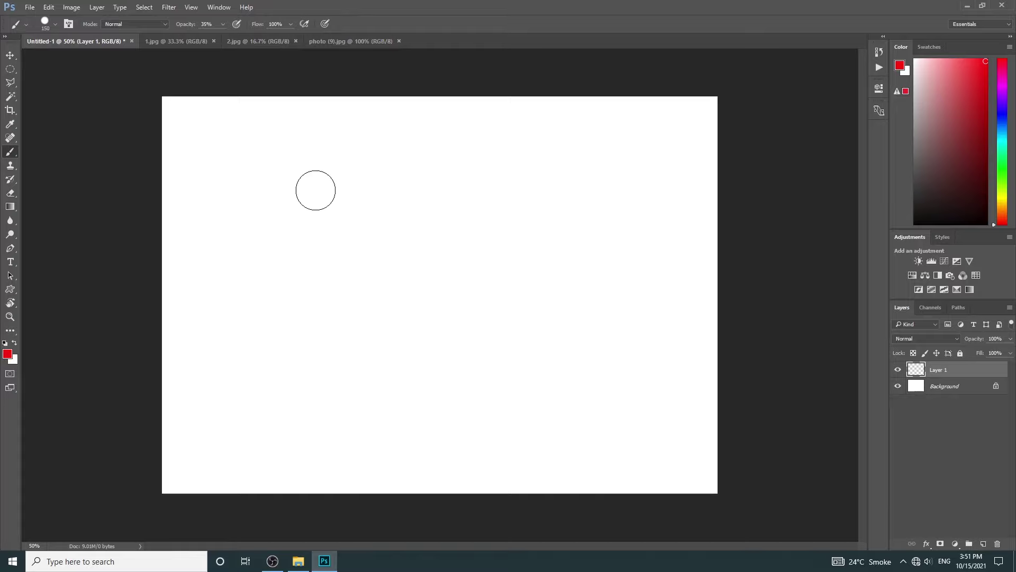
left_click(8, 355)
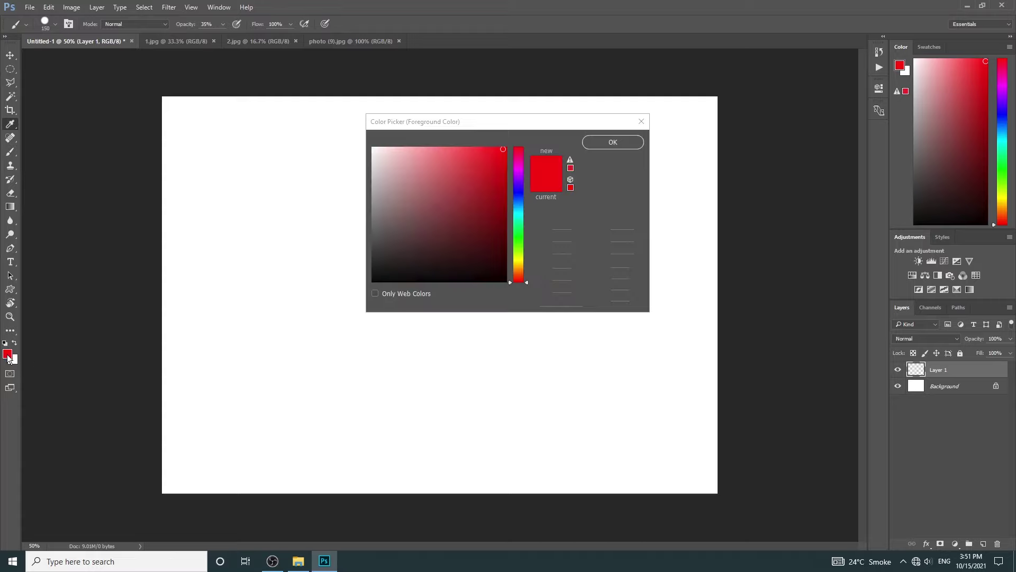
left_click(522, 199)
left_click(613, 142)
key("b")
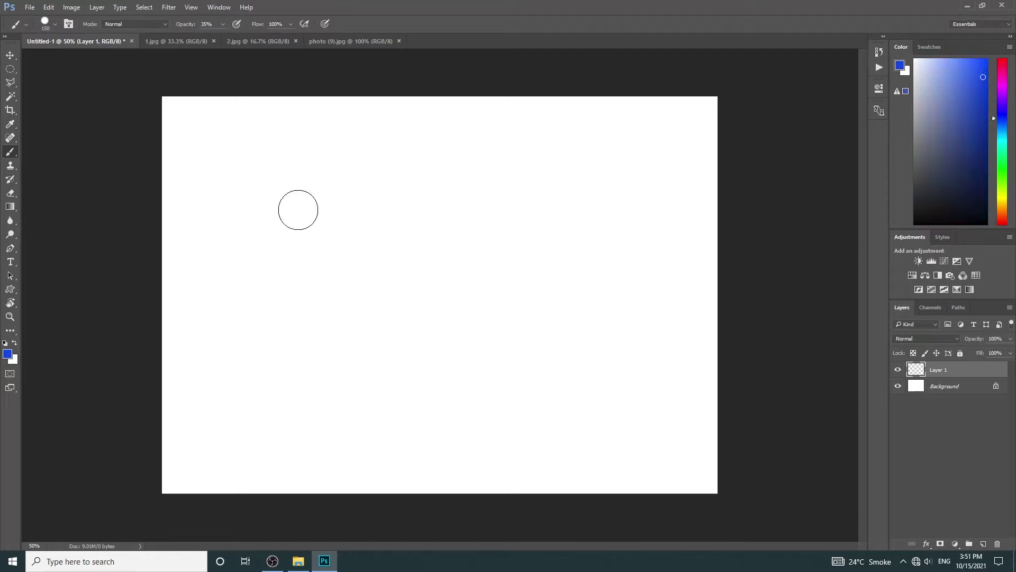
mouse_move(297, 209)
left_mouse_down()
mouse_move(558, 222)
mouse_move(347, 352)
mouse_move(291, 353)
left_mouse_up()
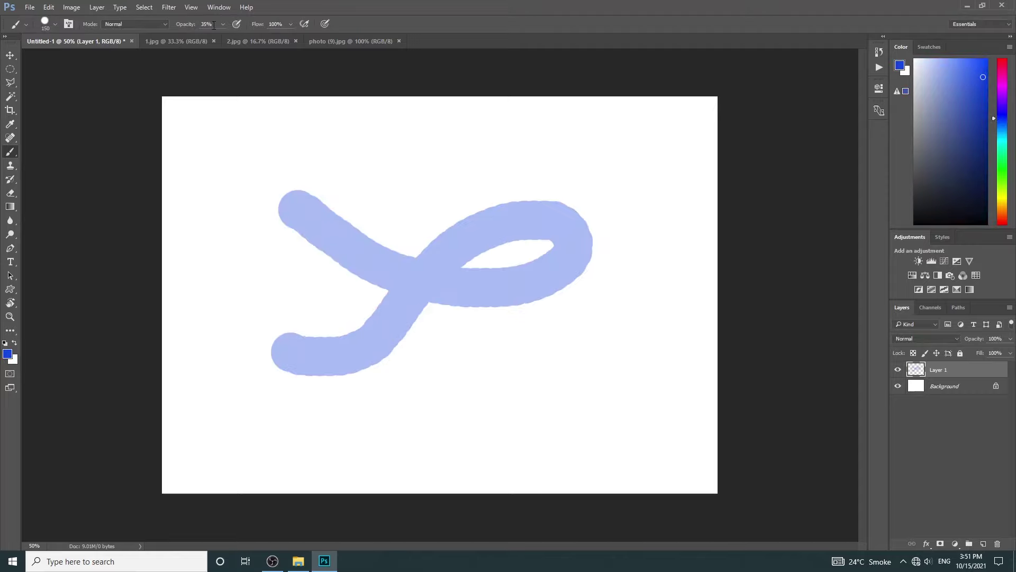
key("0")
mouse_move(238, 132)
left_mouse_down()
mouse_move(519, 185)
mouse_move(288, 390)
mouse_move(502, 416)
left_mouse_up()
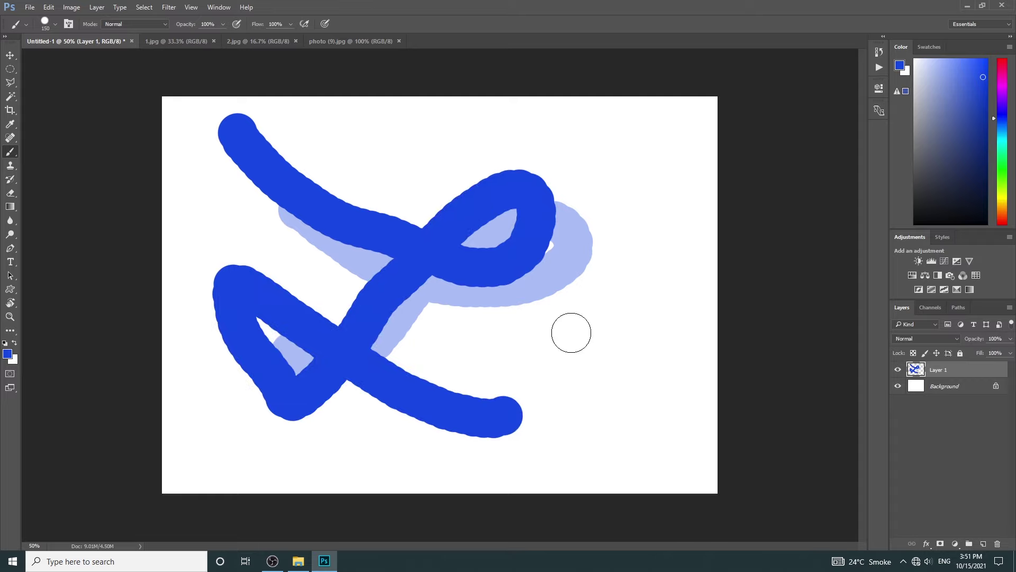
mouse_move(588, 325)
left_mouse_down()
mouse_move(562, 164)
mouse_move(405, 177)
left_mouse_up()
Paint a thick dark-red stroke from the top right down along the bottom
left_click(7, 353)
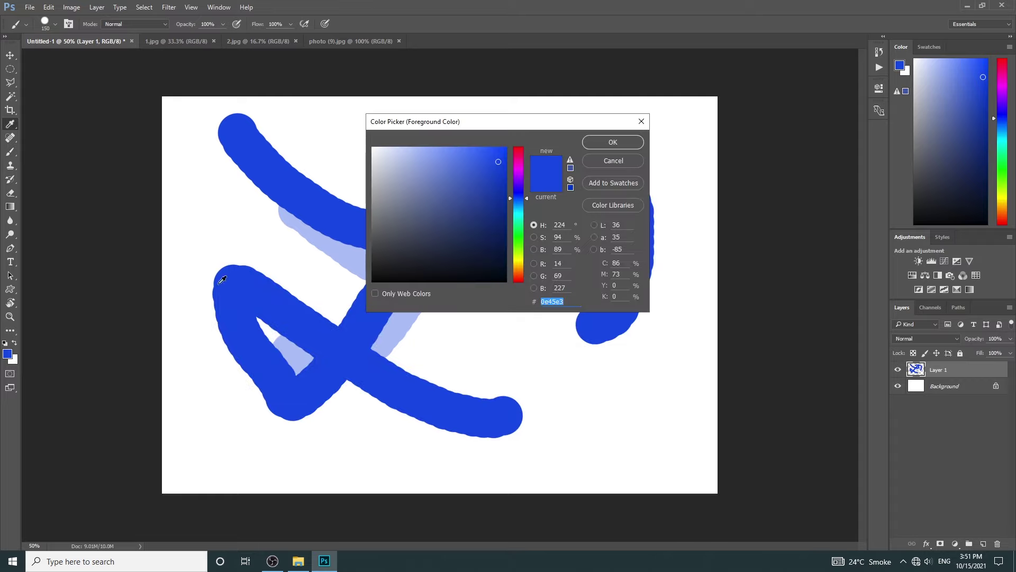
left_click(519, 153)
left_click(613, 142)
left_click_drag(661, 127, 633, 177)
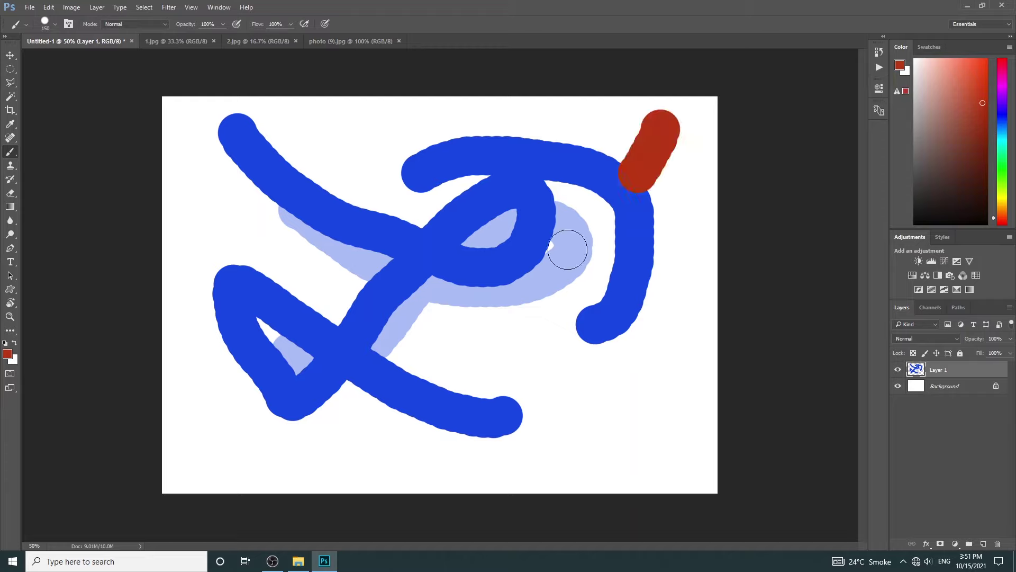
mouse_move(567, 249)
left_mouse_down()
mouse_move(517, 427)
mouse_move(477, 363)
mouse_move(457, 366)
left_mouse_up()
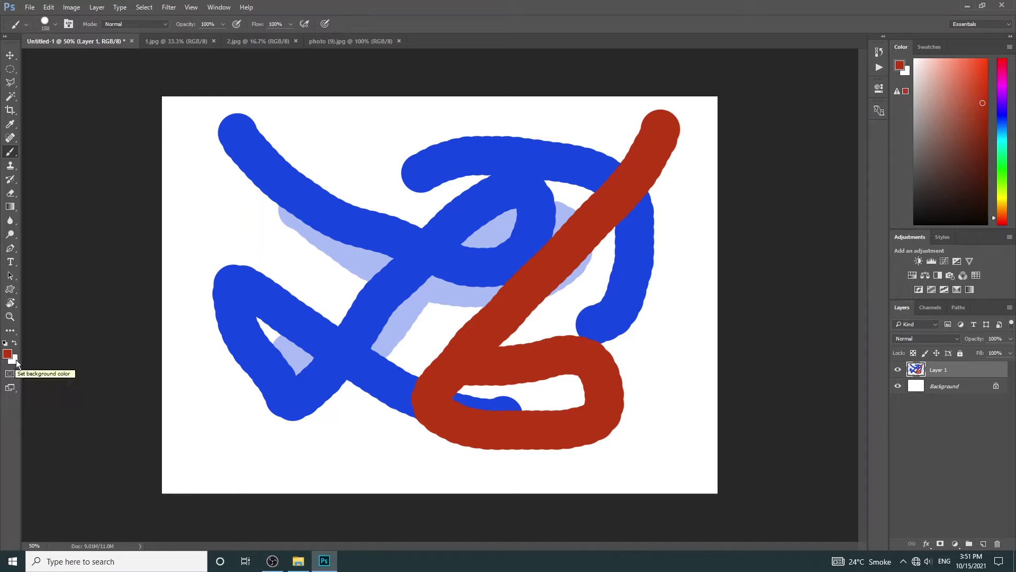
key("e")
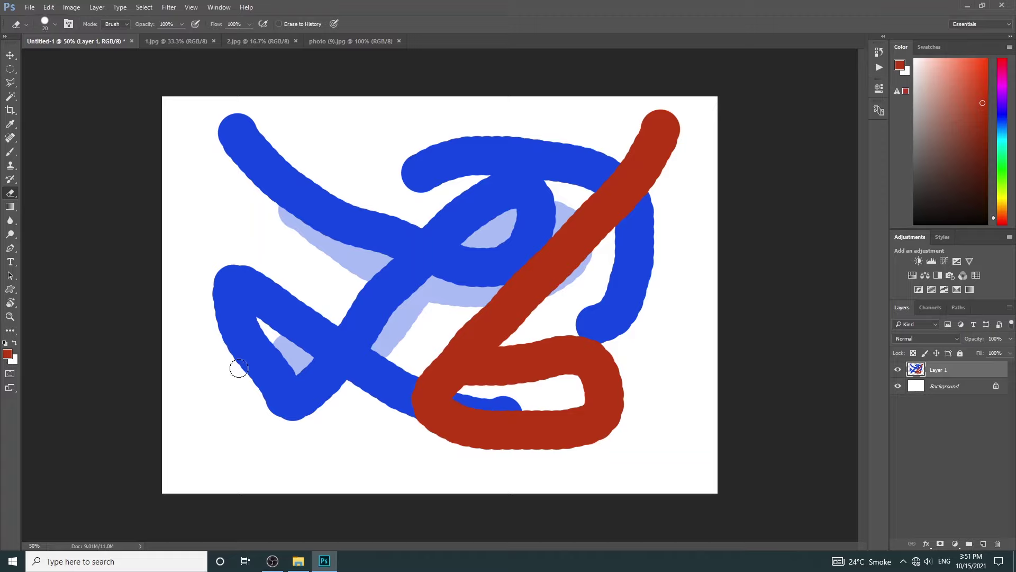
Erase the blue stroke's tips with a 100 px eraser, toggle Layer 1, then delete it
key("bracketright")
key("bracketright")
key("bracketright")
mouse_move(238, 360)
left_mouse_down()
mouse_move(281, 440)
mouse_move(210, 294)
mouse_move(311, 435)
mouse_move(227, 275)
left_mouse_up()
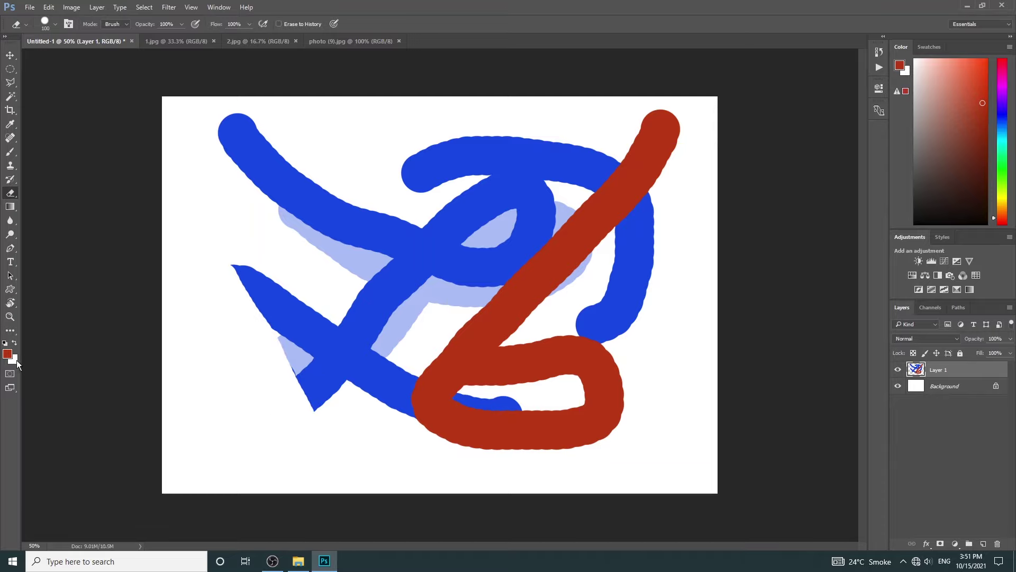
mouse_move(215, 274)
left_mouse_down()
mouse_move(301, 390)
mouse_move(250, 294)
left_mouse_up()
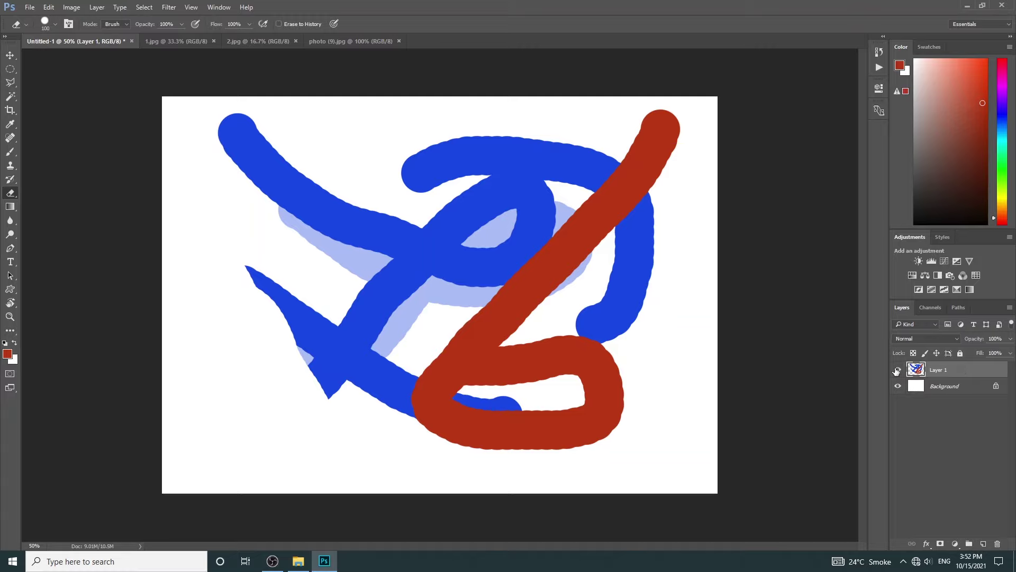
left_click(898, 370)
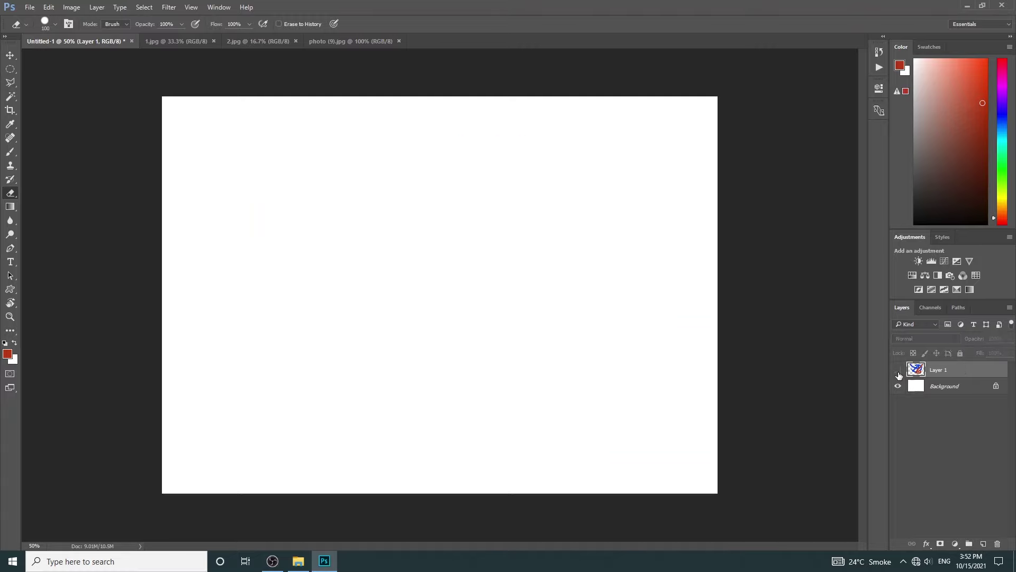
left_click(951, 392)
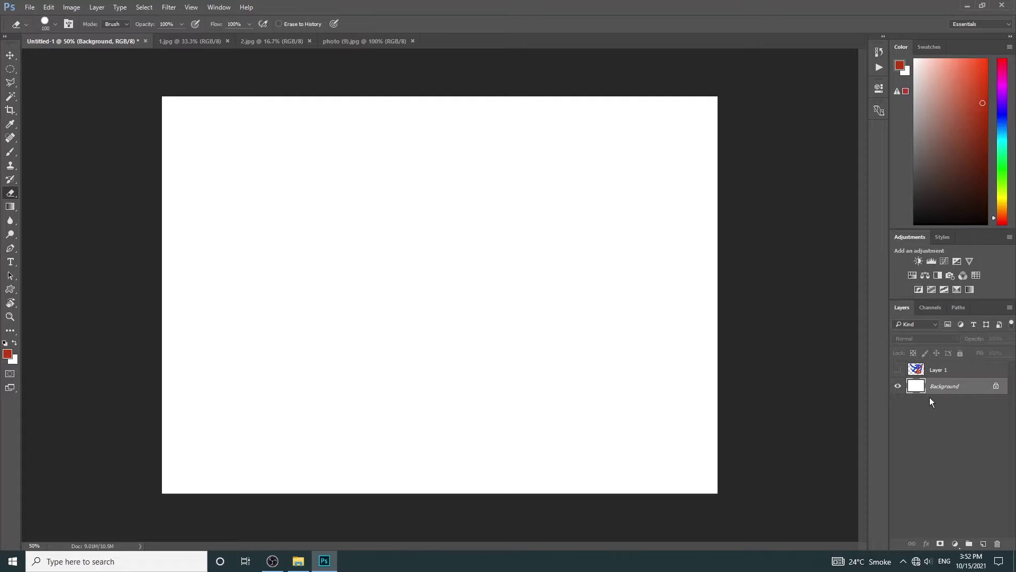
left_click(932, 372)
left_click(898, 370)
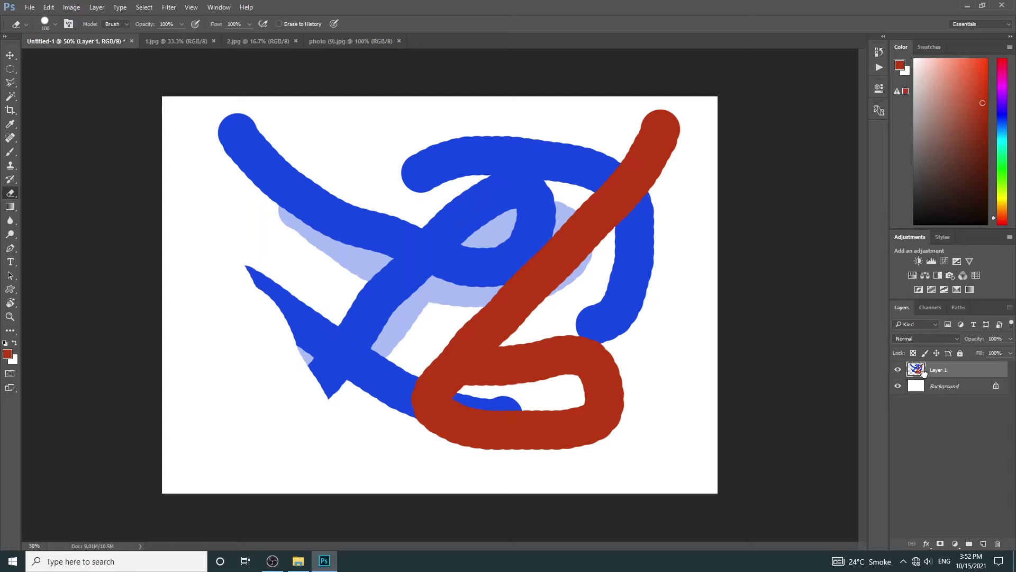
key("Delete")
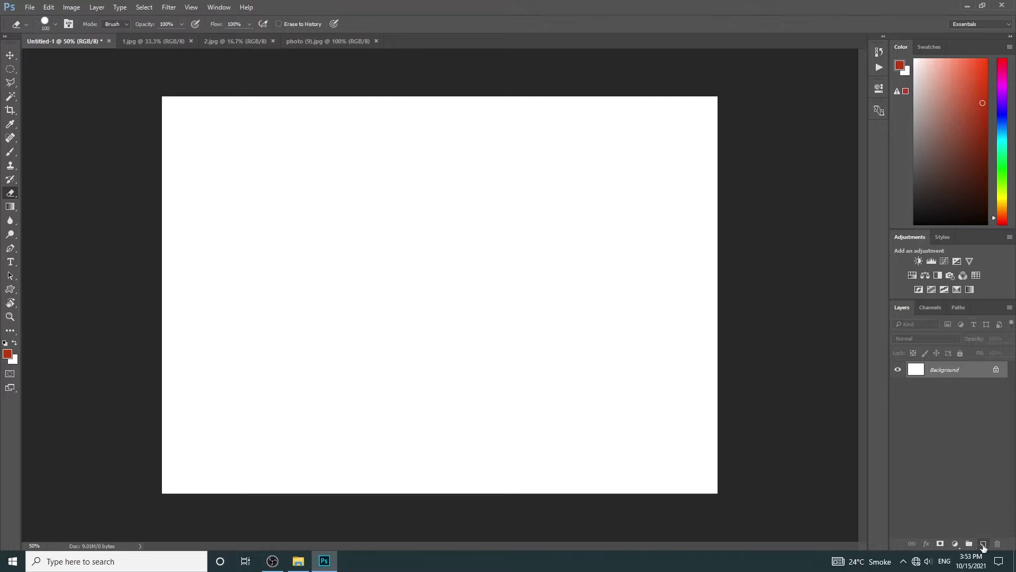
Add five new layers and paint a red band across the top on Layer 5
left_click(982, 544)
left_click(983, 544)
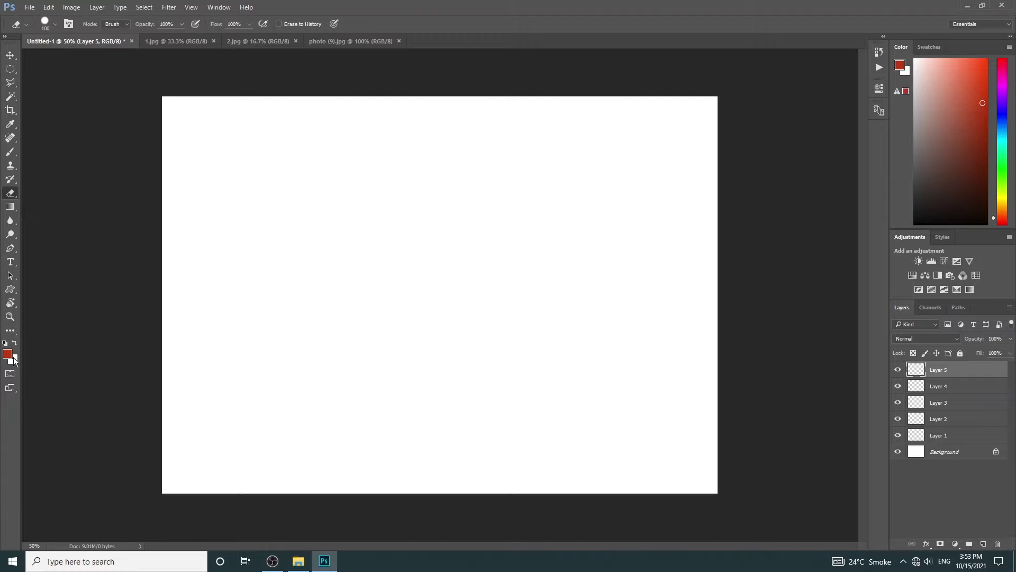
key("b")
left_click_drag(159, 152, 780, 153)
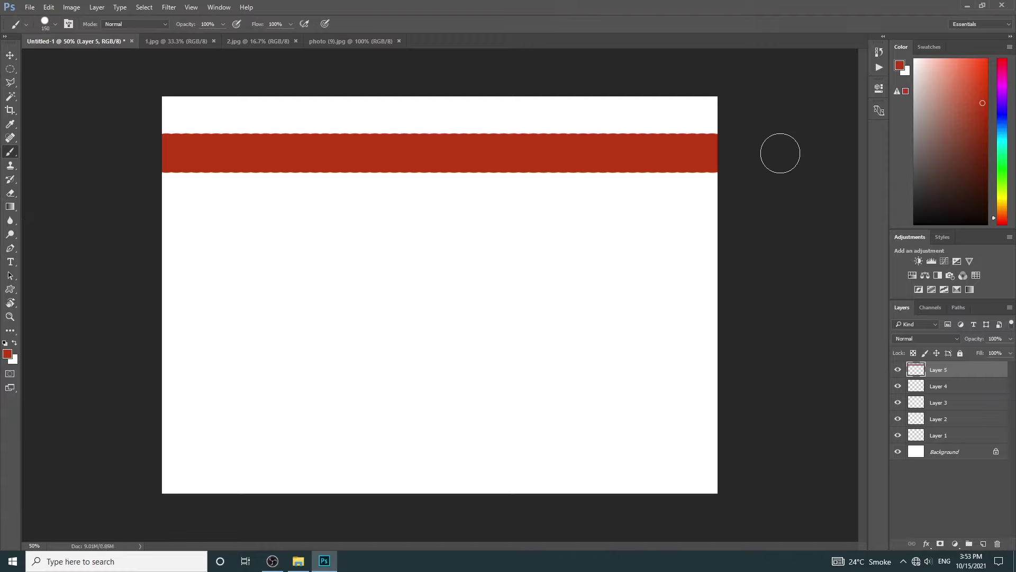
On Layer 4, paint a bright green band across the middle of the canvas
left_click(939, 391)
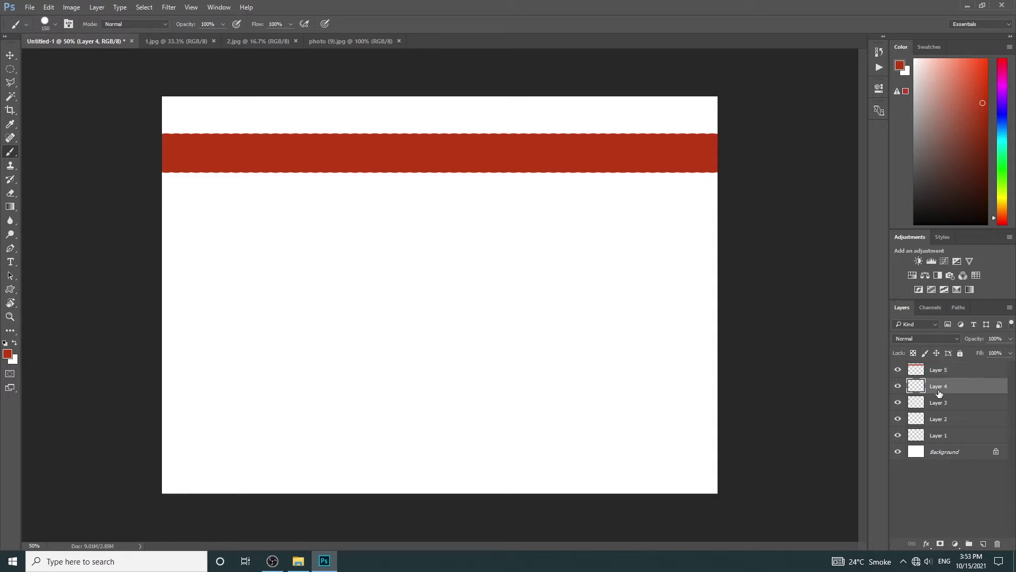
left_click(7, 354)
left_click(518, 237)
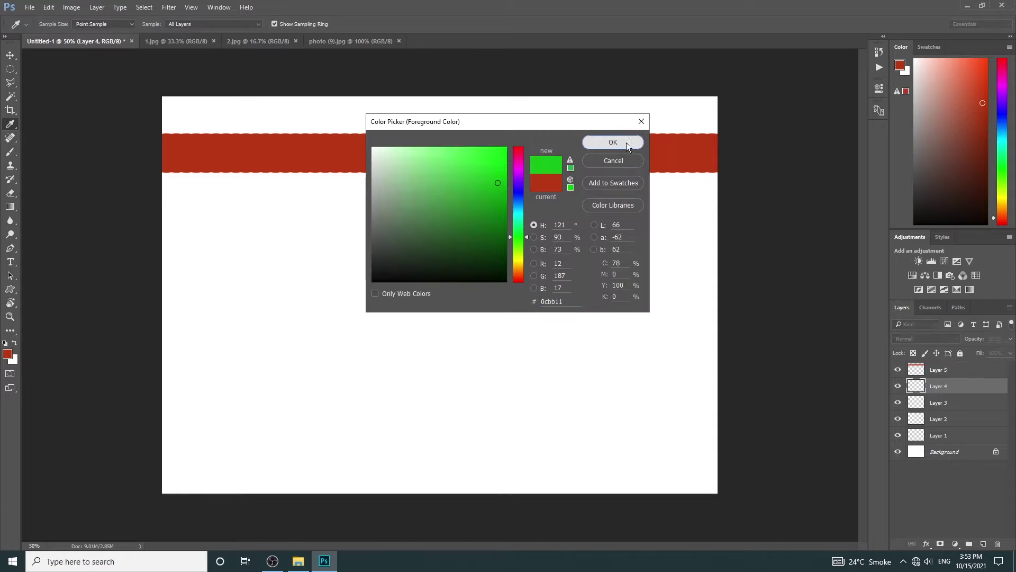
left_click(613, 142)
key("b")
left_click_drag(166, 243, 922, 306)
On Layer 3, paint a dark blue band across the lower canvas
left_click(951, 407)
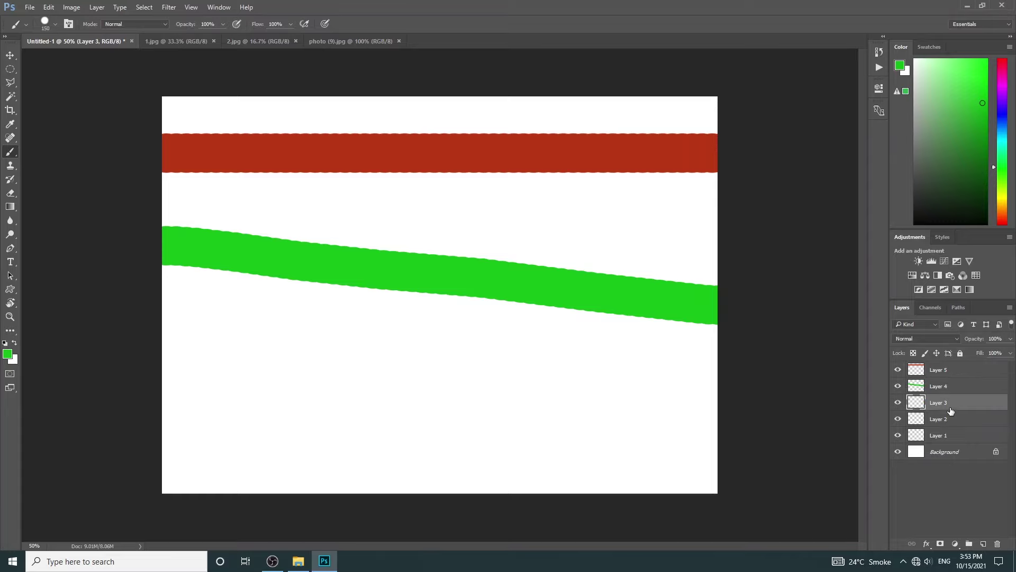
left_click(8, 353)
left_click(519, 193)
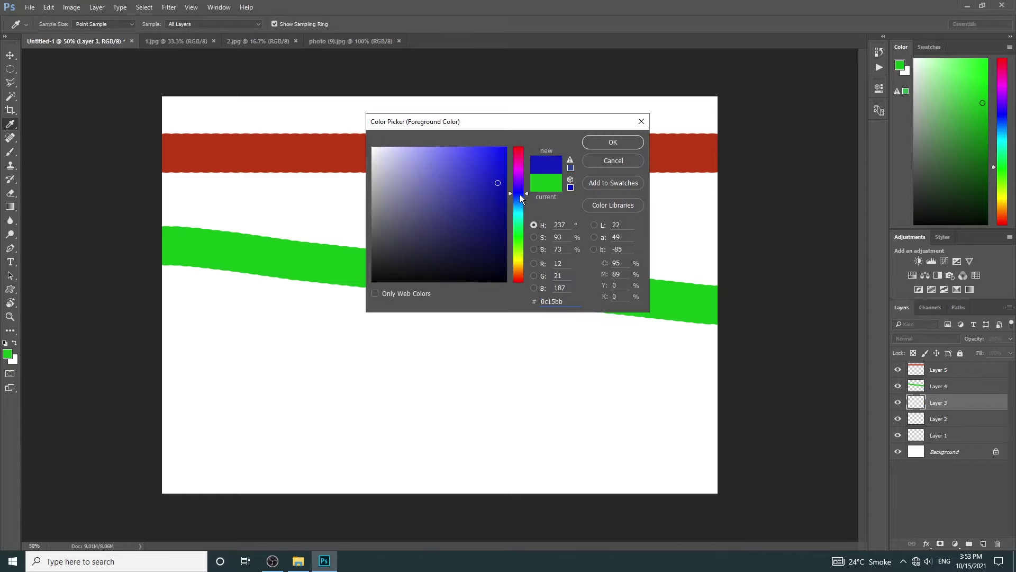
left_click(458, 221)
left_click(612, 143)
key("b")
left_click_drag(161, 324, 847, 404)
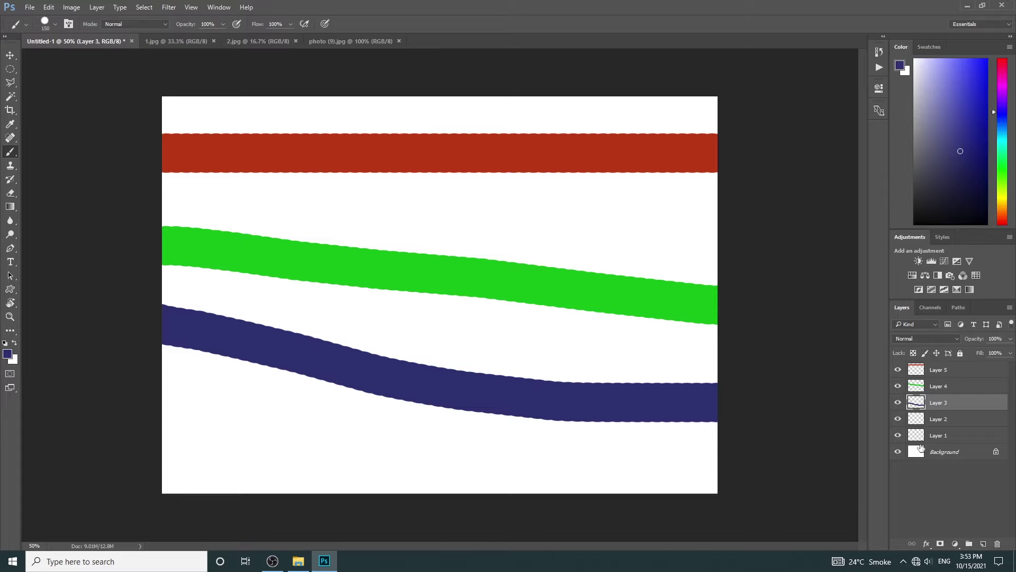
Toggle Layers 5, 4 and 3 on and off, leave all three hidden, and select Background
left_click(898, 370)
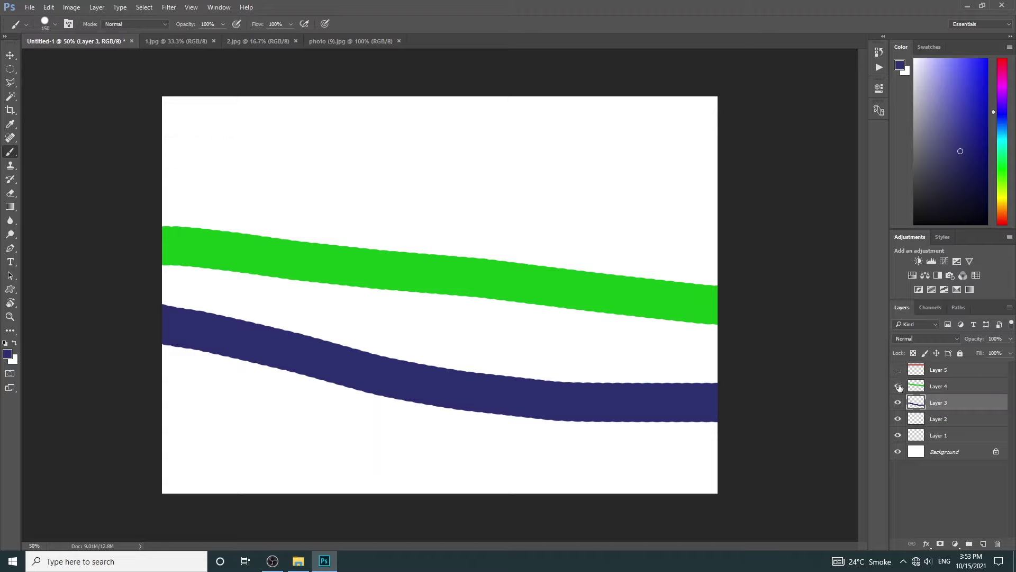
left_click(898, 386)
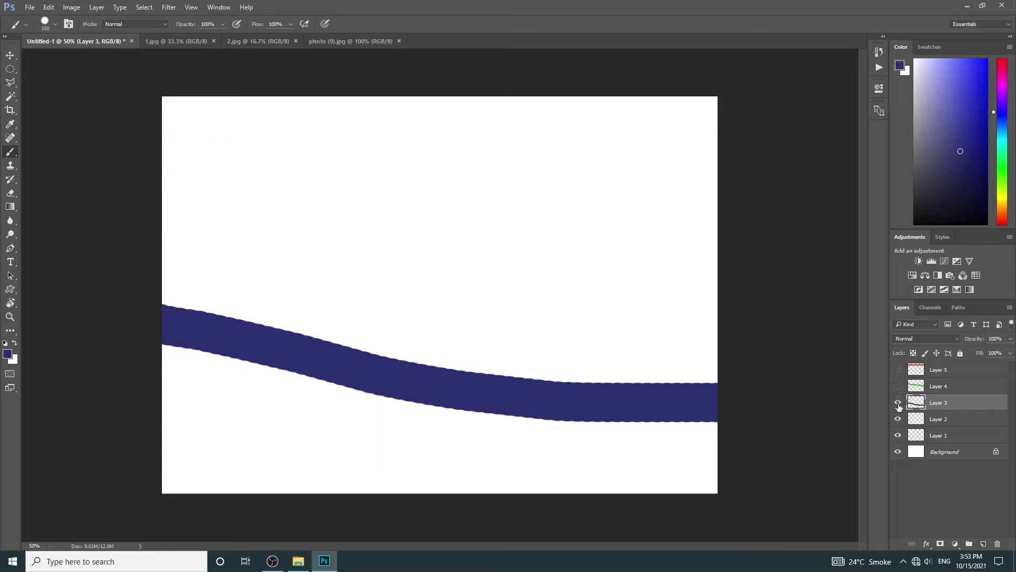
left_click(898, 403)
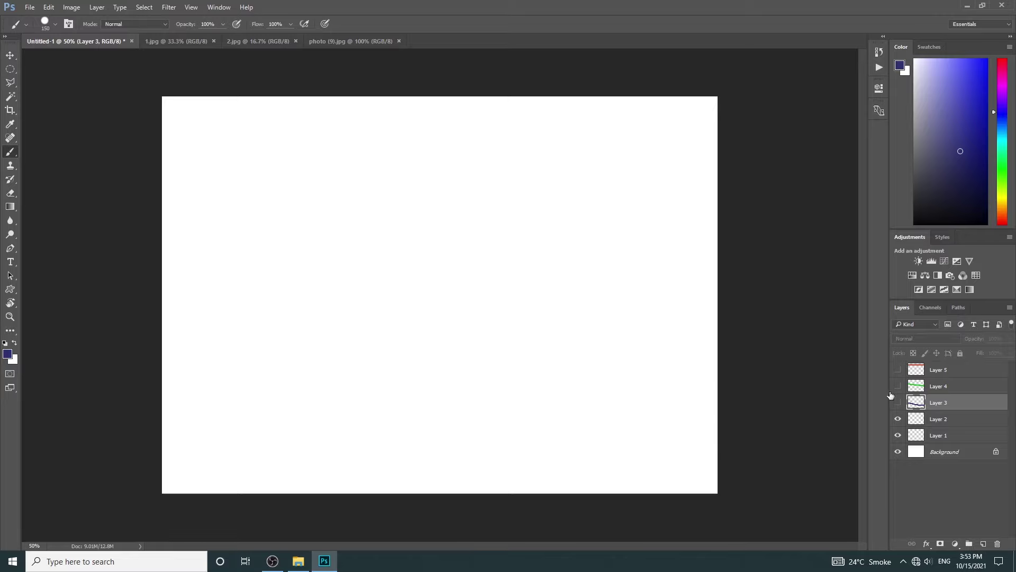
left_click(898, 370)
left_click(898, 386)
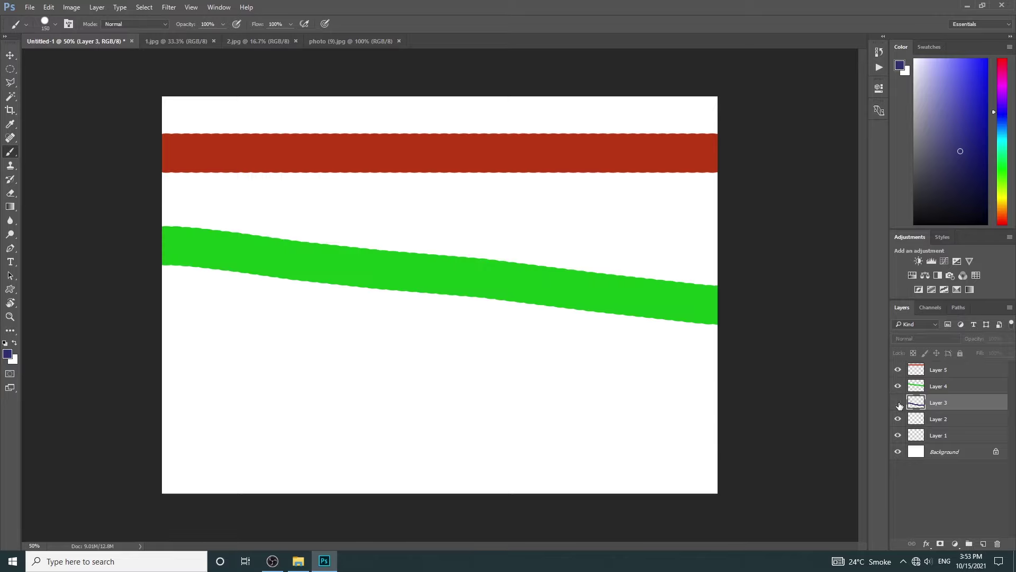
left_click(898, 403)
left_click(897, 402)
left_click(898, 386)
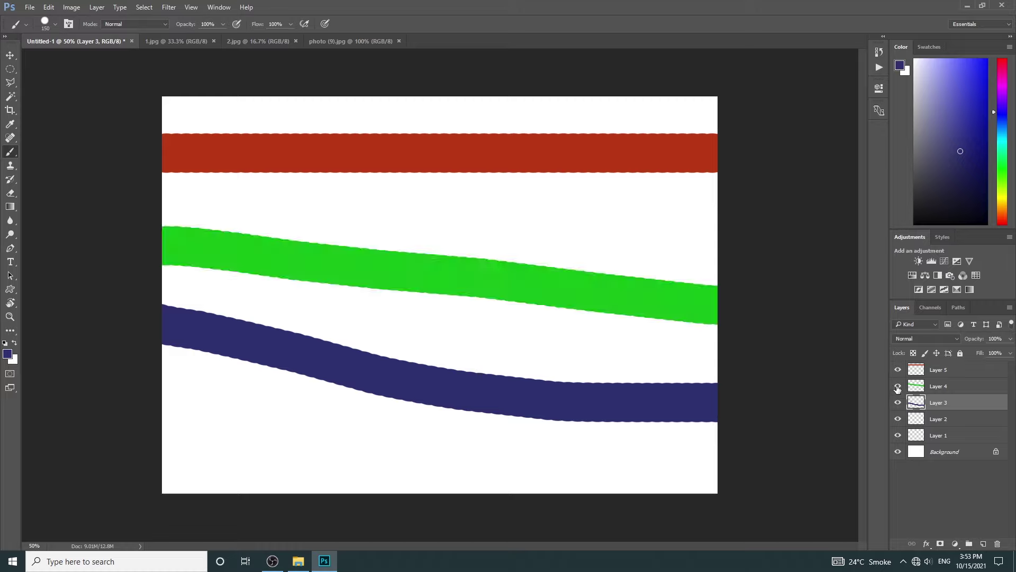
left_click(897, 386)
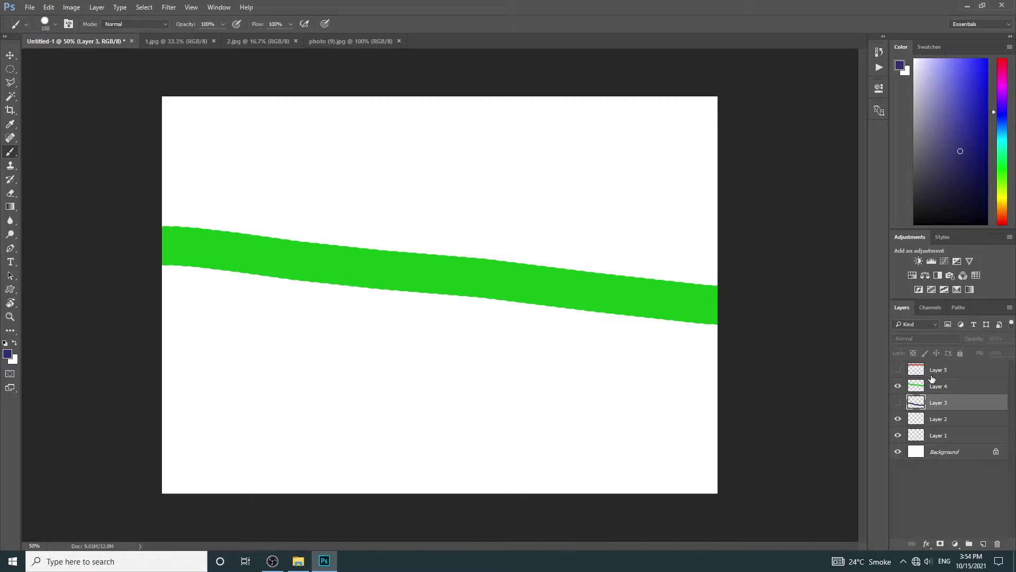
left_click(898, 386)
left_click(945, 452)
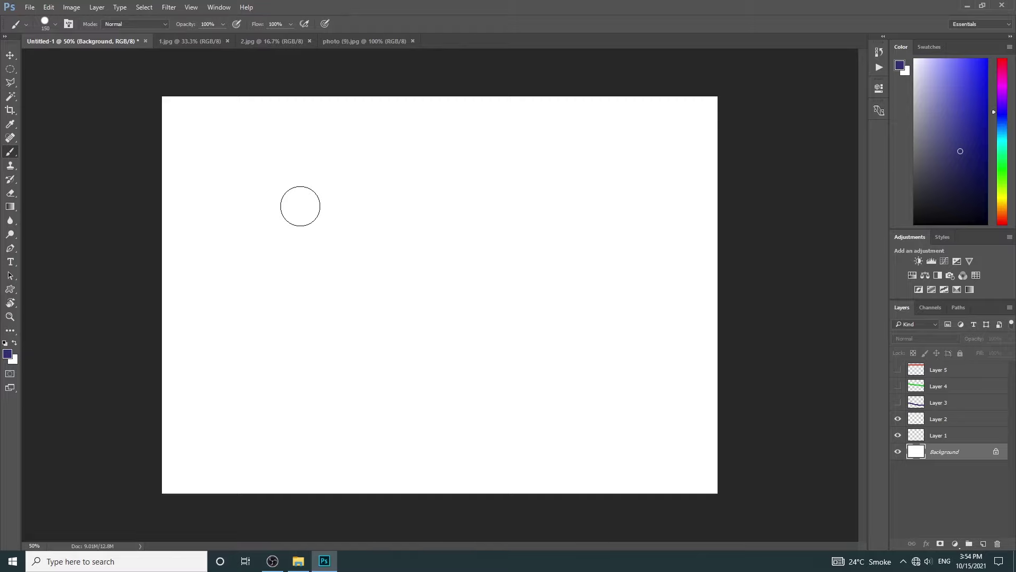
Add the text 'welcom' on the canvas and set it to 150 pt
key("t")
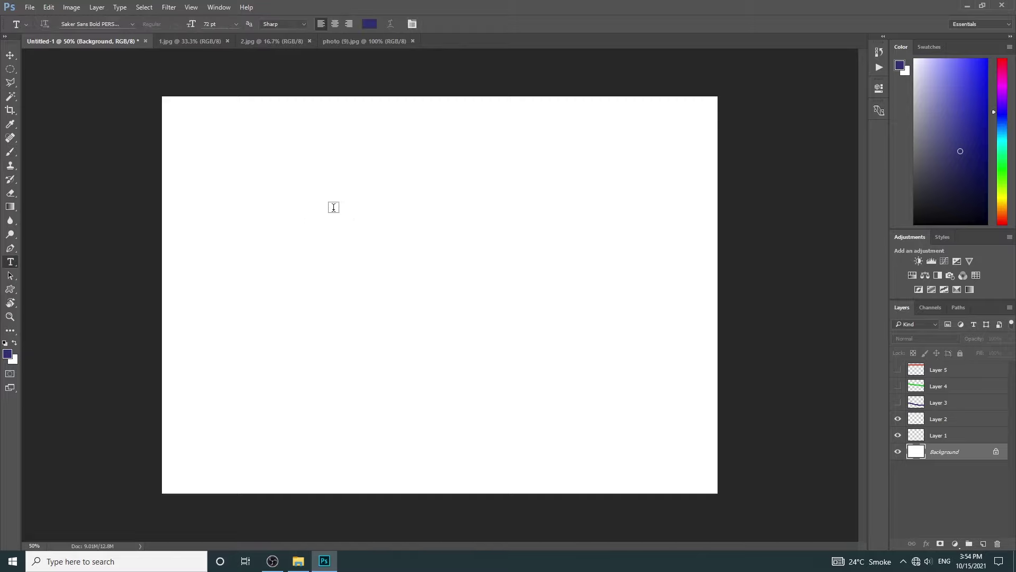
left_click(255, 164)
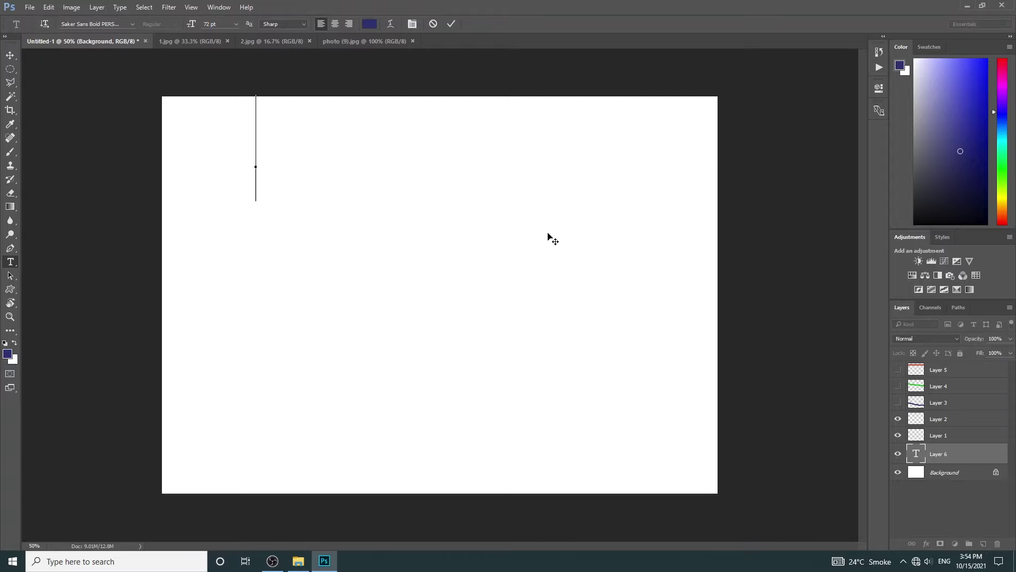
type("we")
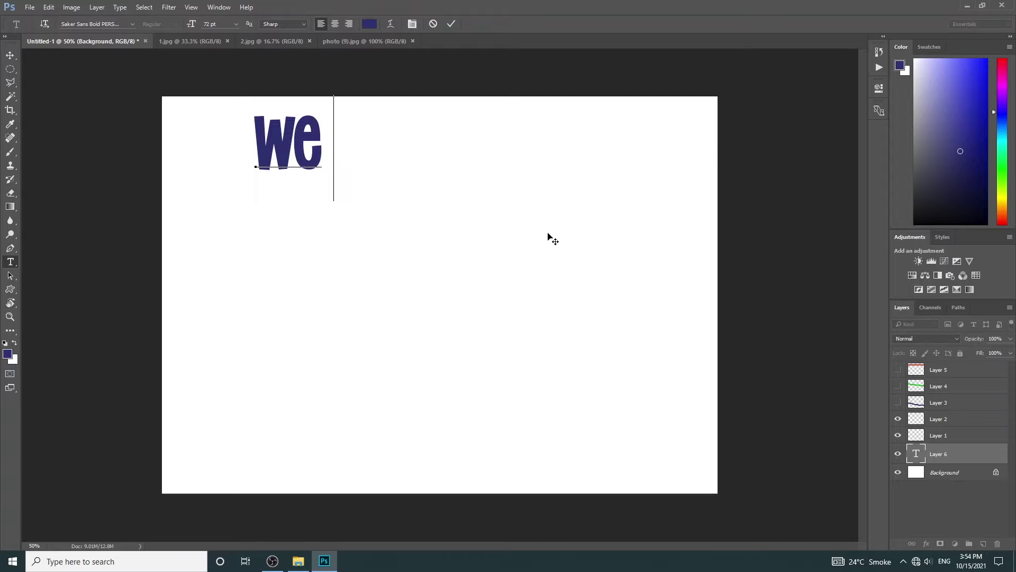
type("lcom")
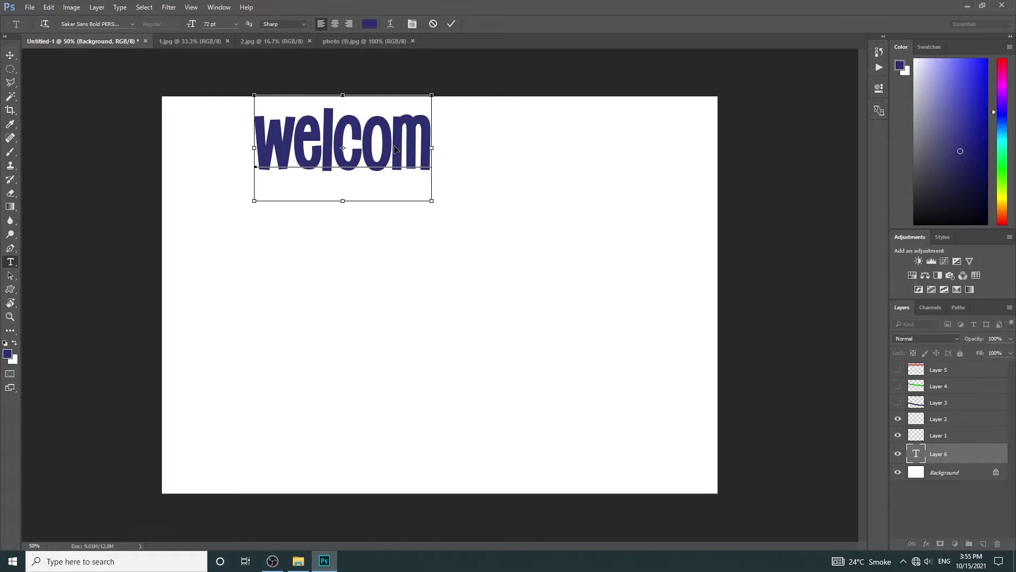
key("ctrl+a")
double_click(222, 23)
triple_click(222, 24)
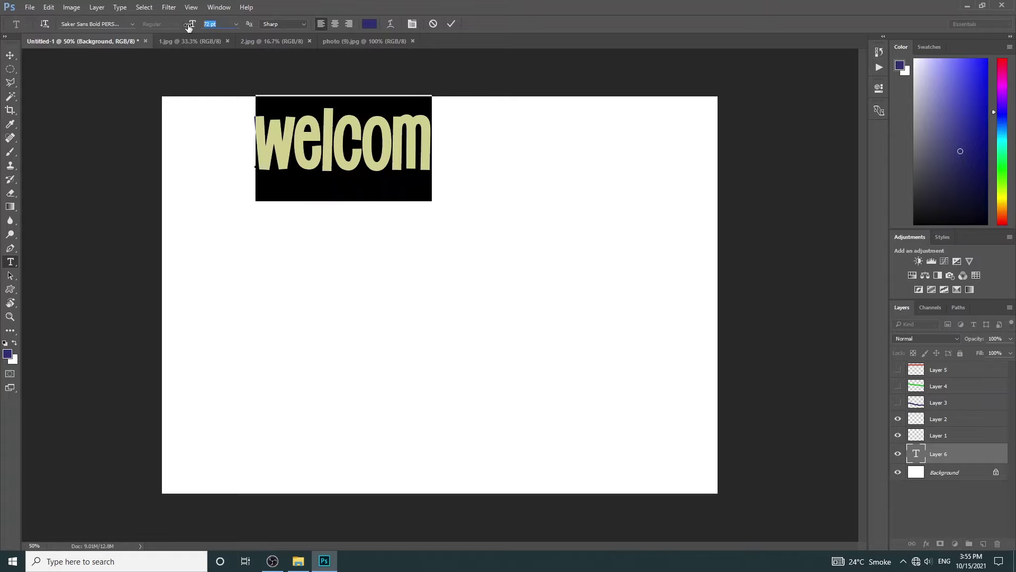
type("150")
Move the welcom text to the canvas middle and cycle through fonts toward Segoe Script
left_click(10, 55)
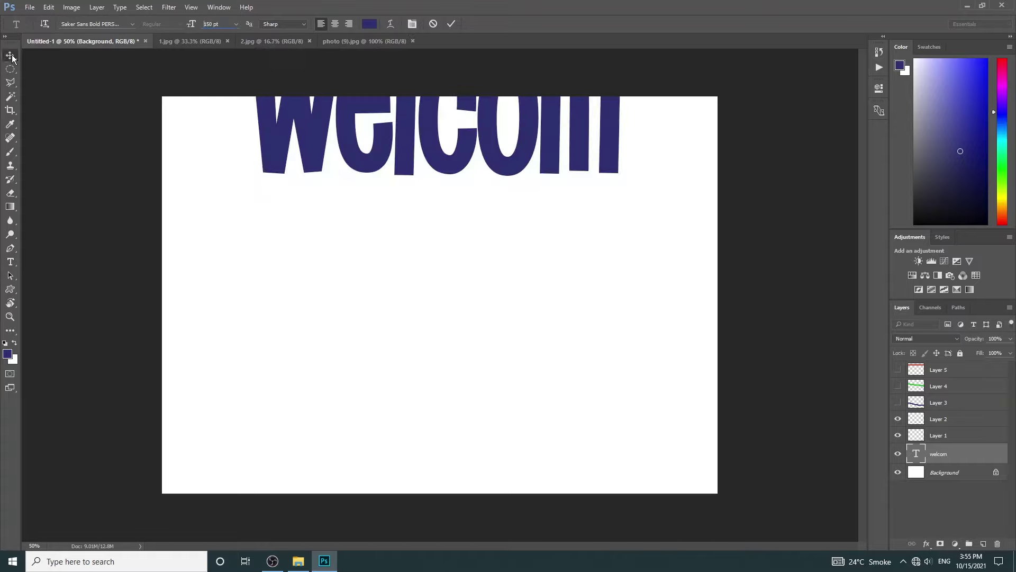
left_click_drag(457, 155, 427, 289)
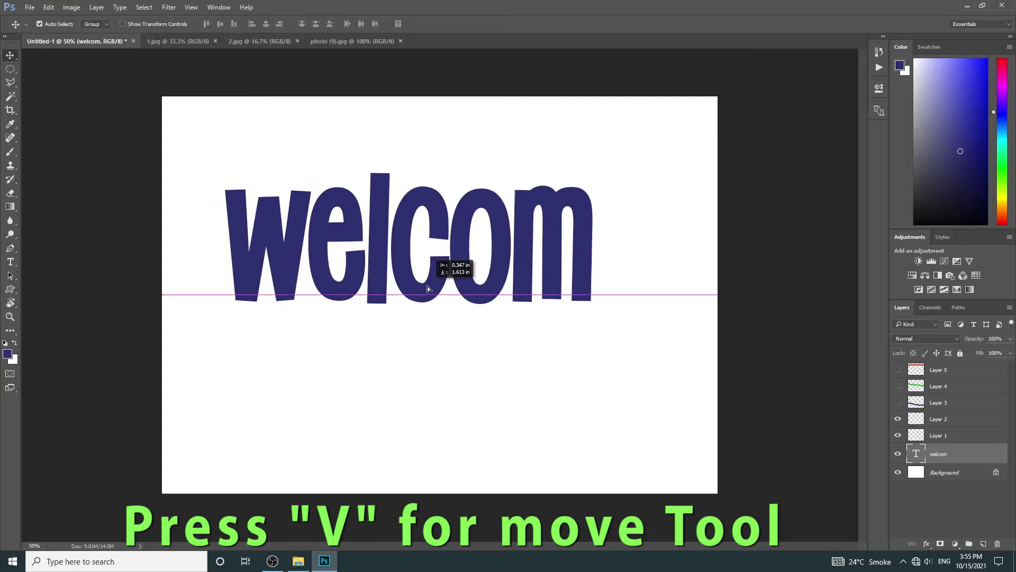
double_click(366, 236)
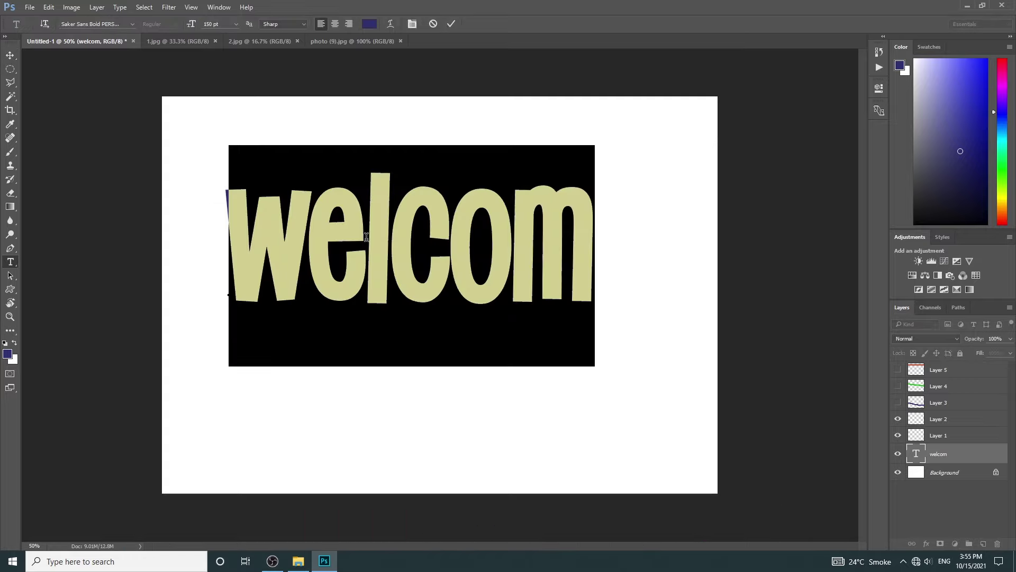
left_click(99, 24)
key("Down")
key("Down")
key("Down")
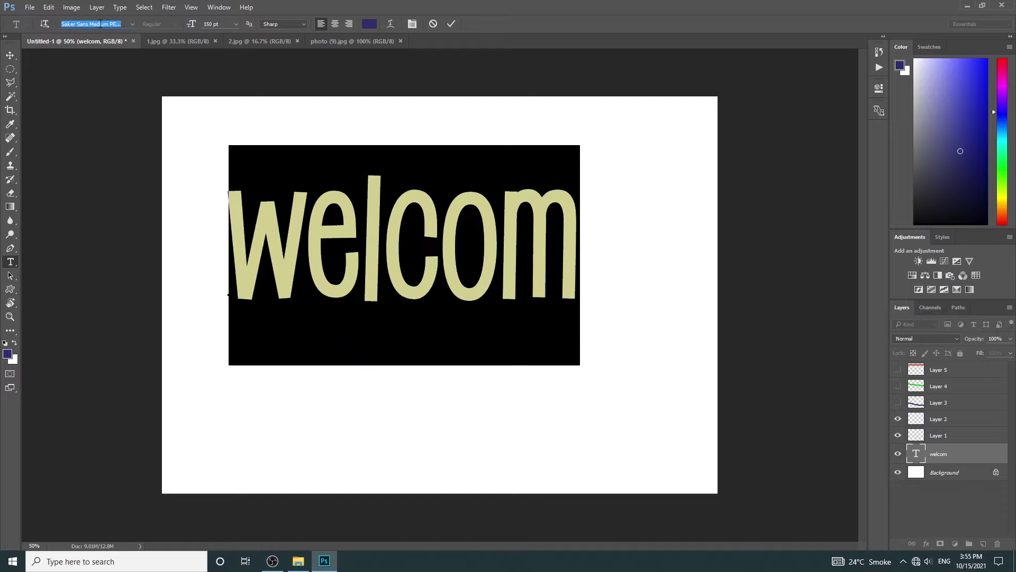
key("Down")
key("Down")
key("Down")
key("Down")
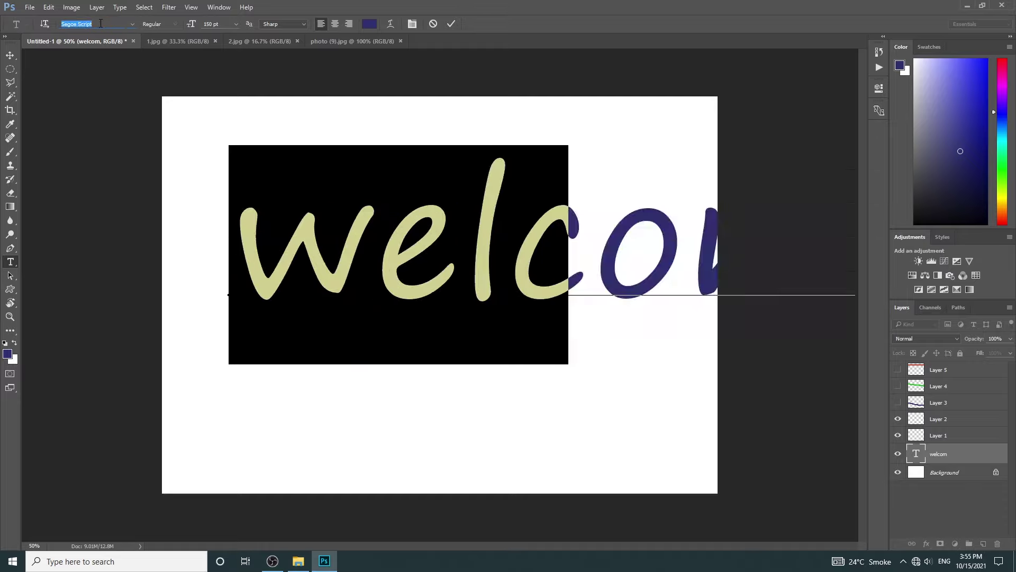
key("Down")
key("Down")
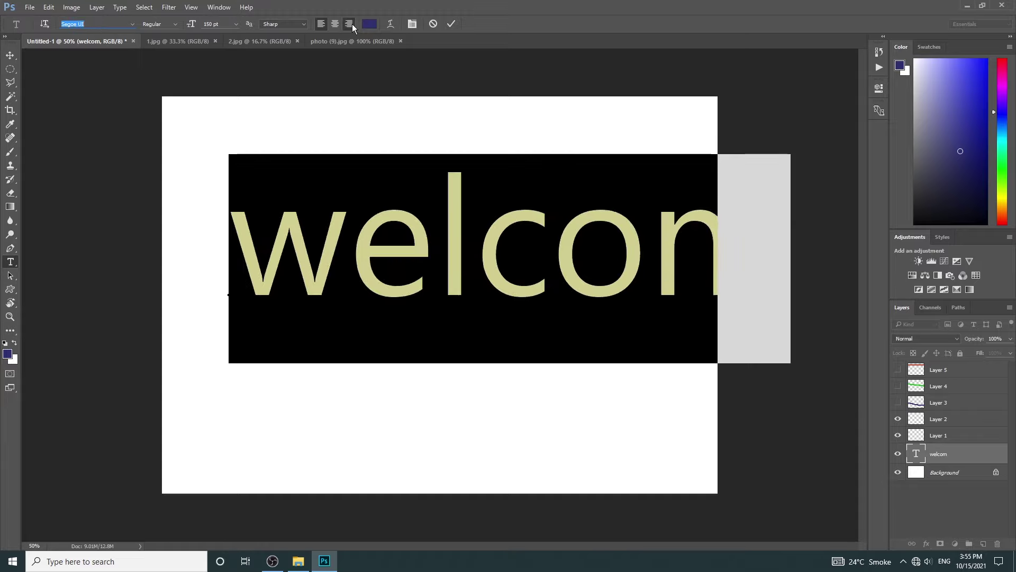
Try right, center and left alignment on the welcom text, then shift it left
left_click(349, 24)
left_click(340, 25)
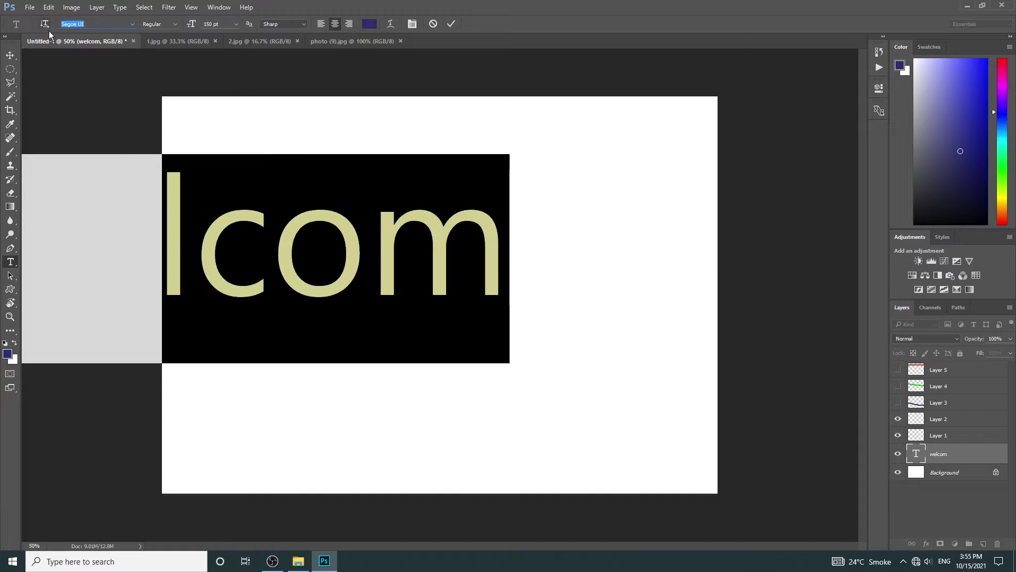
left_click(320, 24)
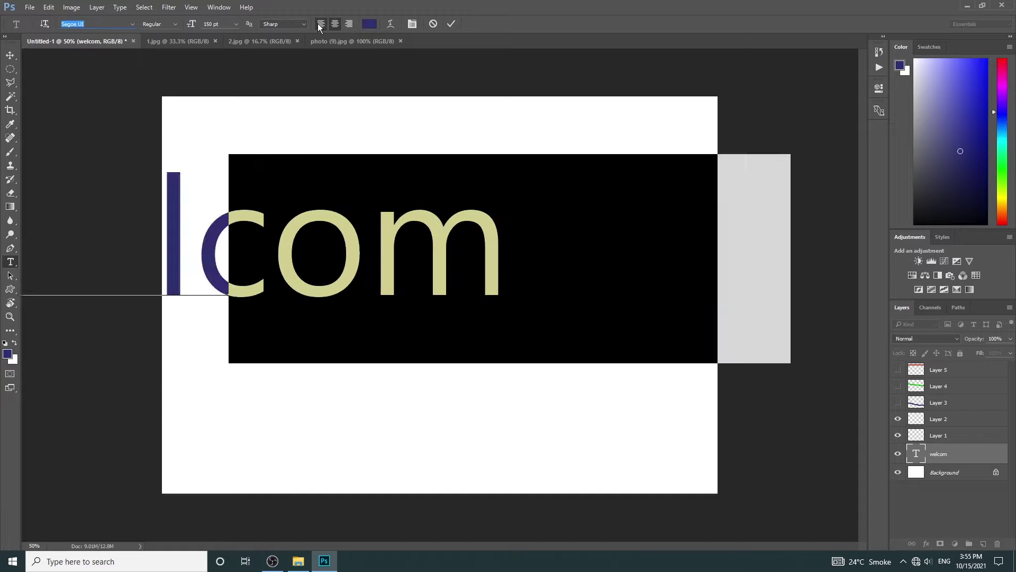
left_click(10, 55)
left_click_drag(454, 237, 369, 223)
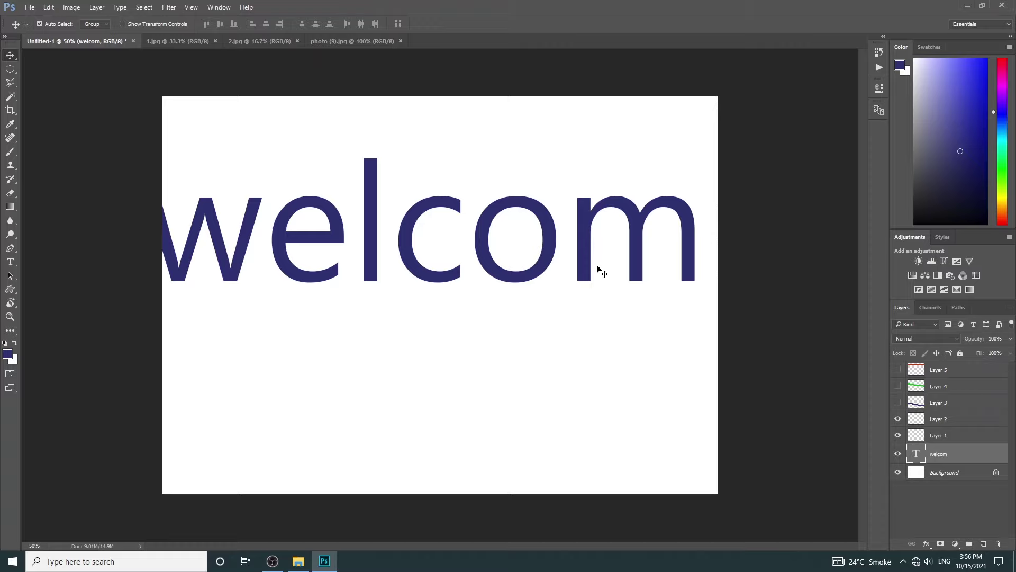
Scale the welcom text down to about 60% and move it toward the page top
key("ctrl")
key("ctrl+t")
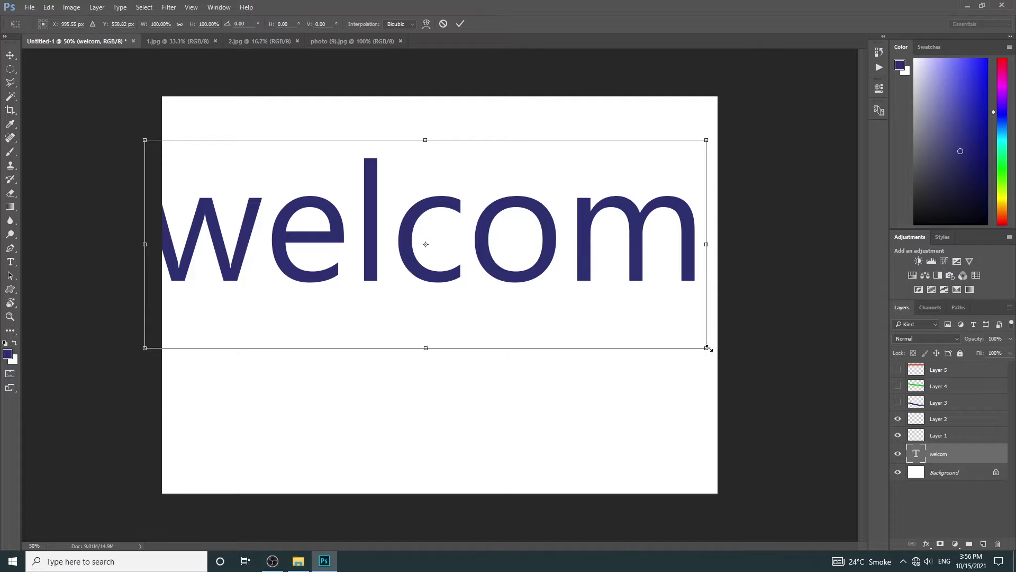
left_click_drag(707, 348, 494, 263)
mouse_move(394, 211)
left_mouse_down()
mouse_move(519, 174)
mouse_move(506, 180)
left_mouse_up()
key("Return")
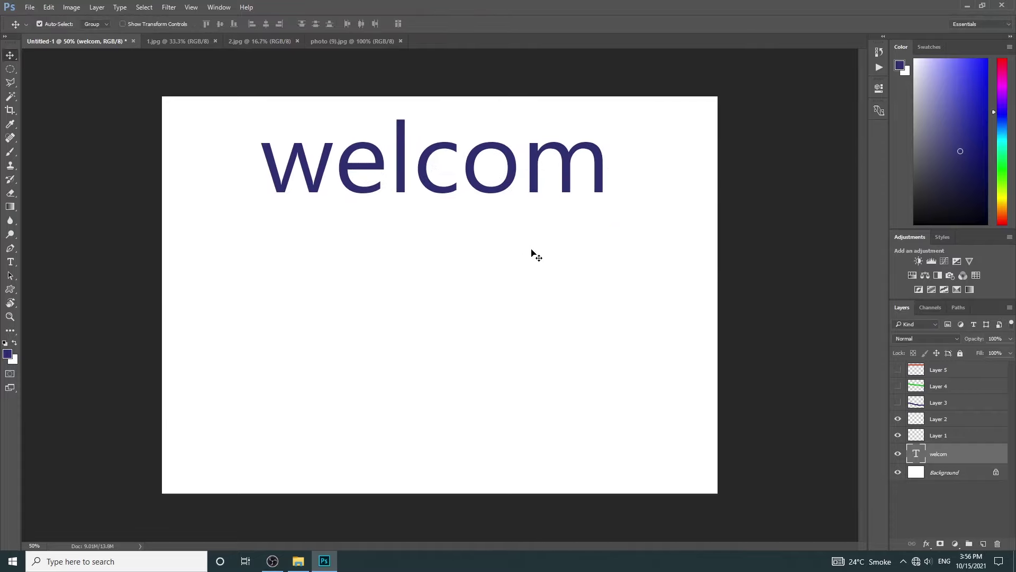
Recolour all of the welcom text bright magenta
key("t")
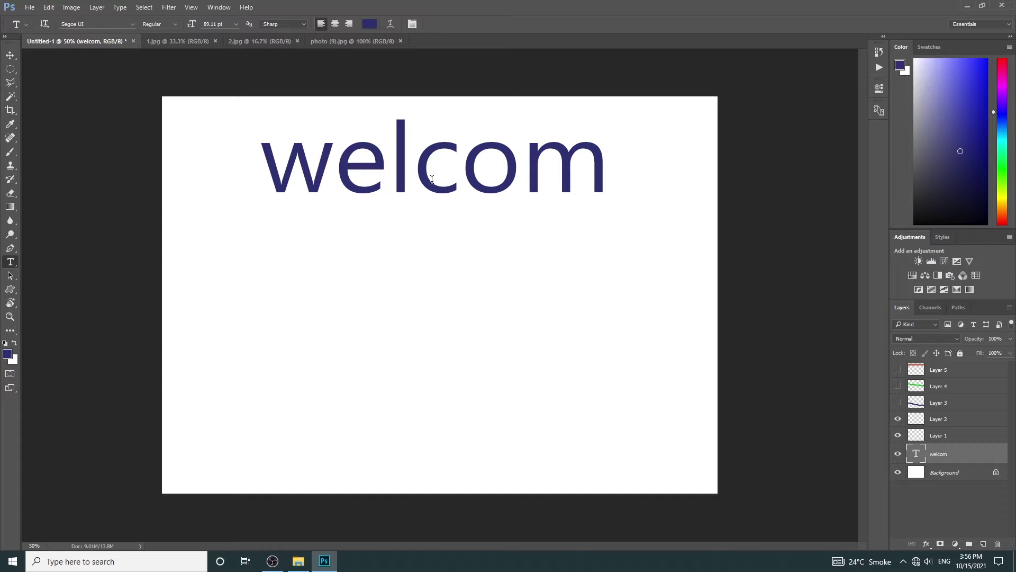
left_click(432, 179)
key("ctrl+a")
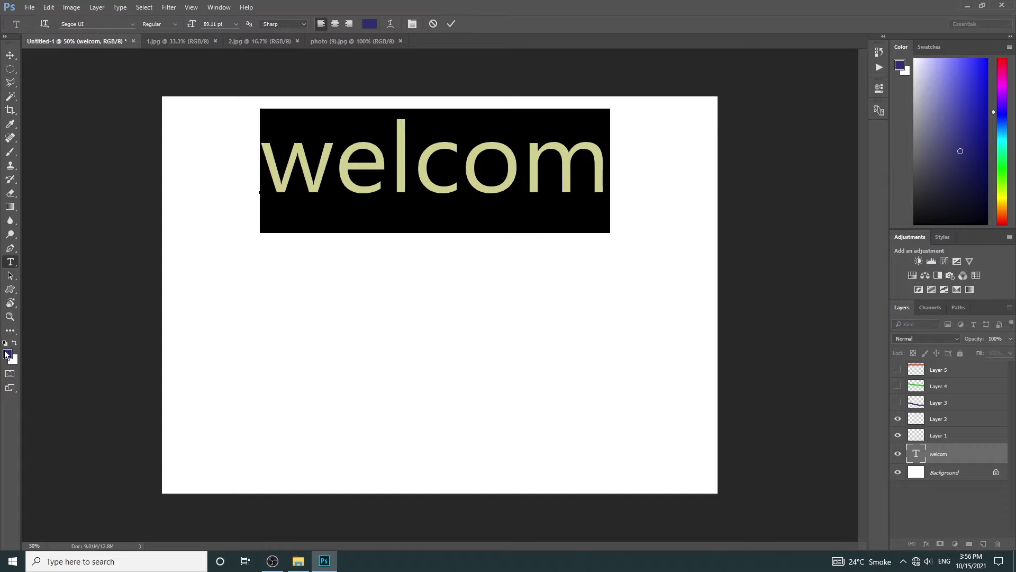
left_click(7, 354)
left_click(519, 170)
left_click(519, 168)
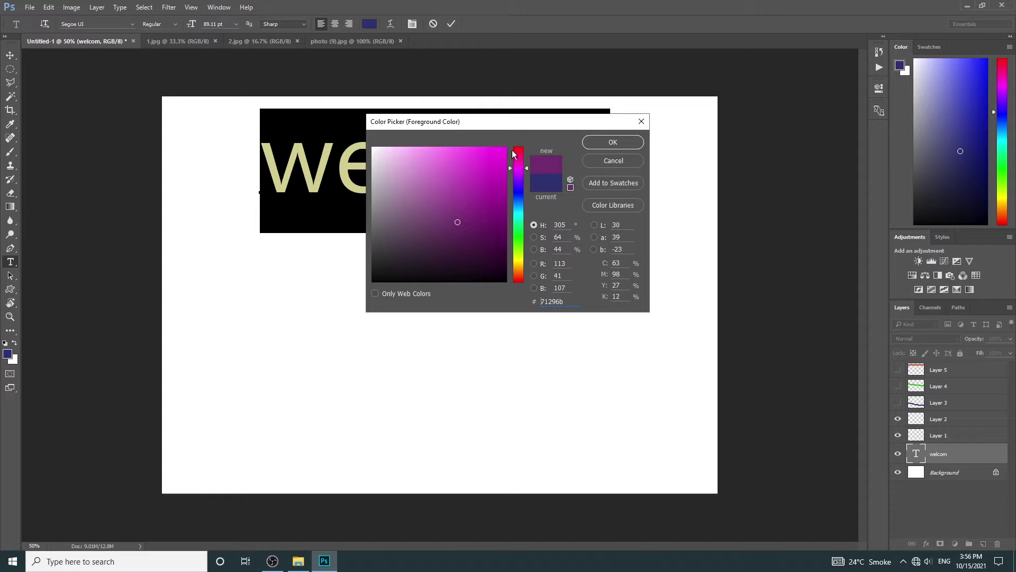
left_click(504, 148)
left_click(616, 141)
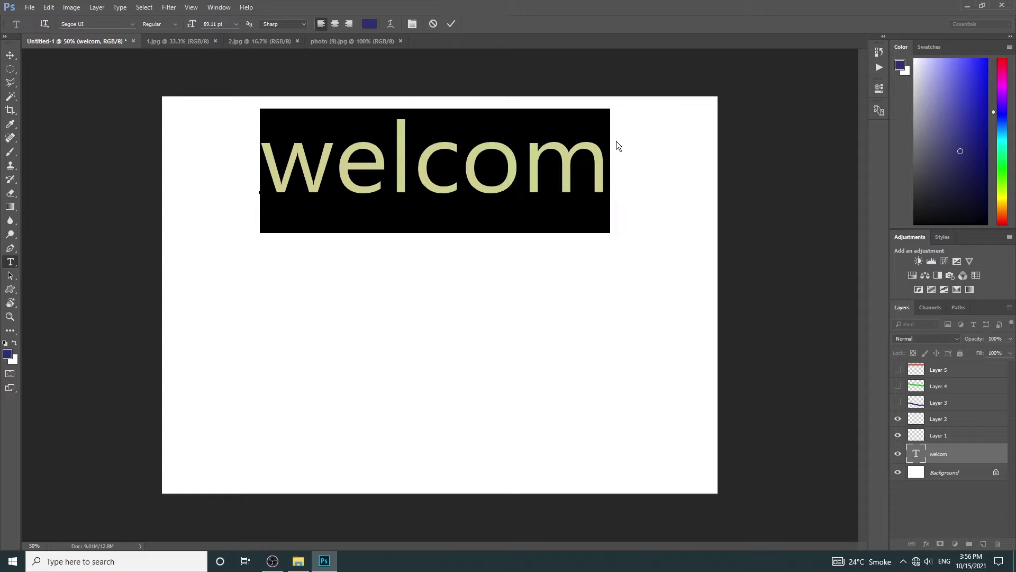
Switch the welcom text to the decorative floral font and commit it
left_click(101, 26)
key("Up")
key("Up")
key("Up")
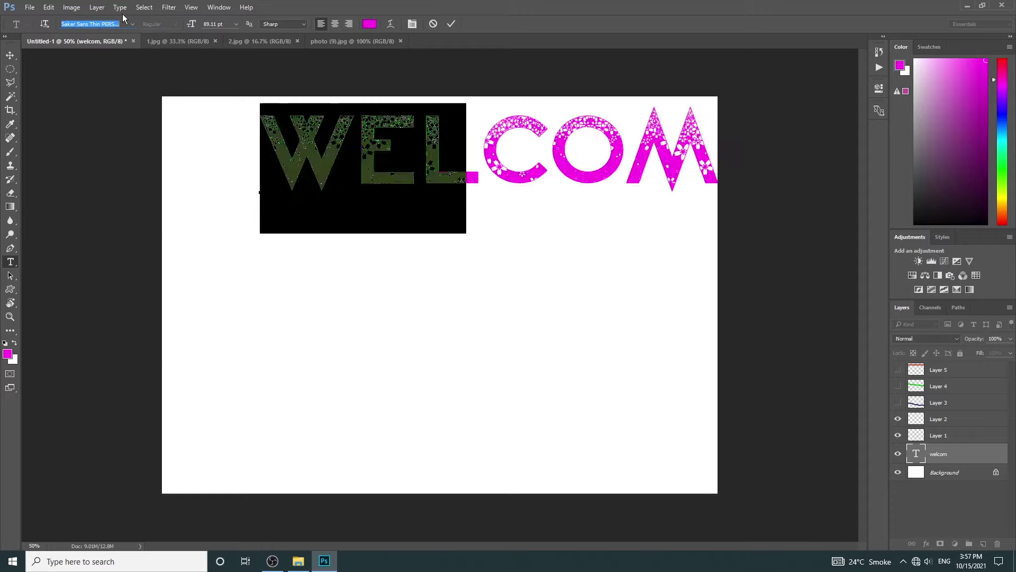
key("ctrl+Return")
key("v")
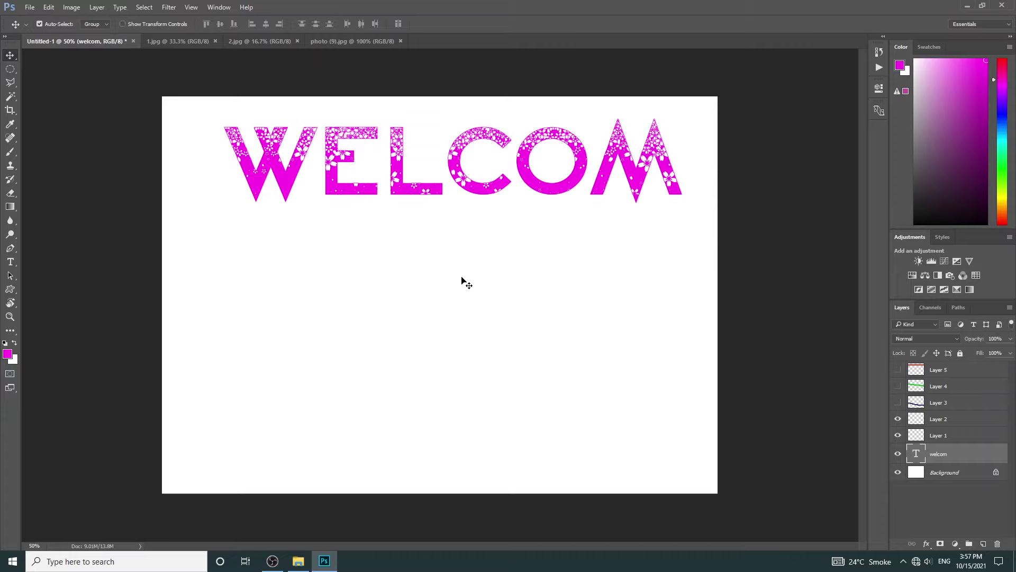
key("z")
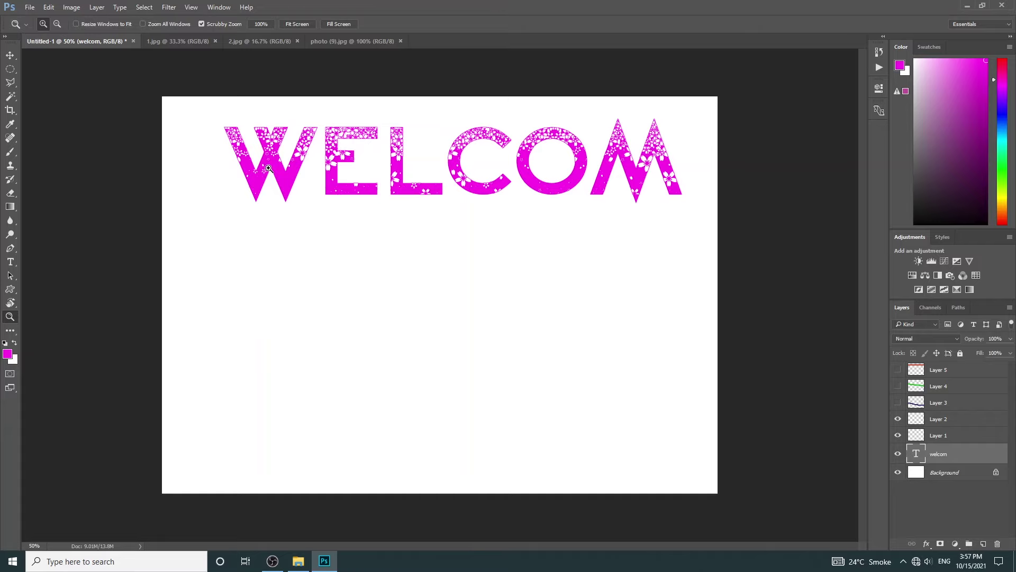
mouse_move(274, 175)
left_mouse_down()
mouse_move(271, 167)
mouse_move(399, 228)
left_mouse_up()
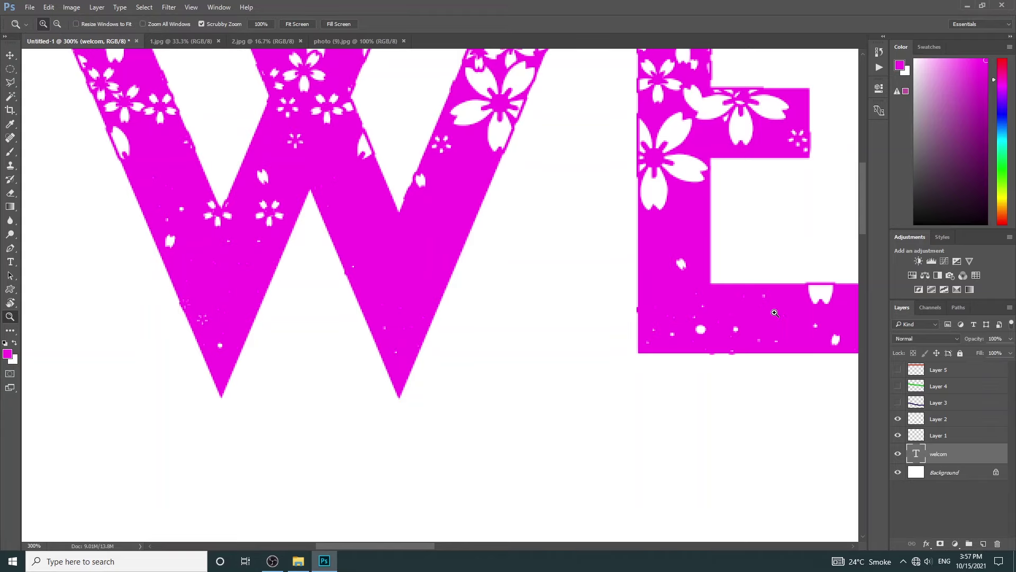
left_click_drag(796, 217, 370, 277)
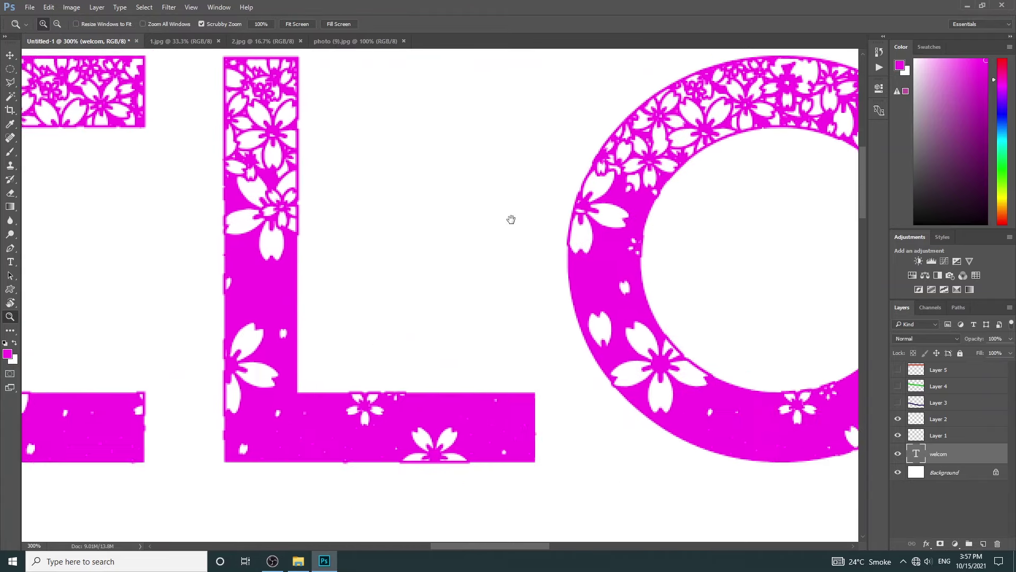
mouse_move(511, 246)
left_mouse_down()
mouse_move(600, 165)
mouse_move(477, 410)
left_mouse_up()
left_click_drag(676, 301, 437, 287)
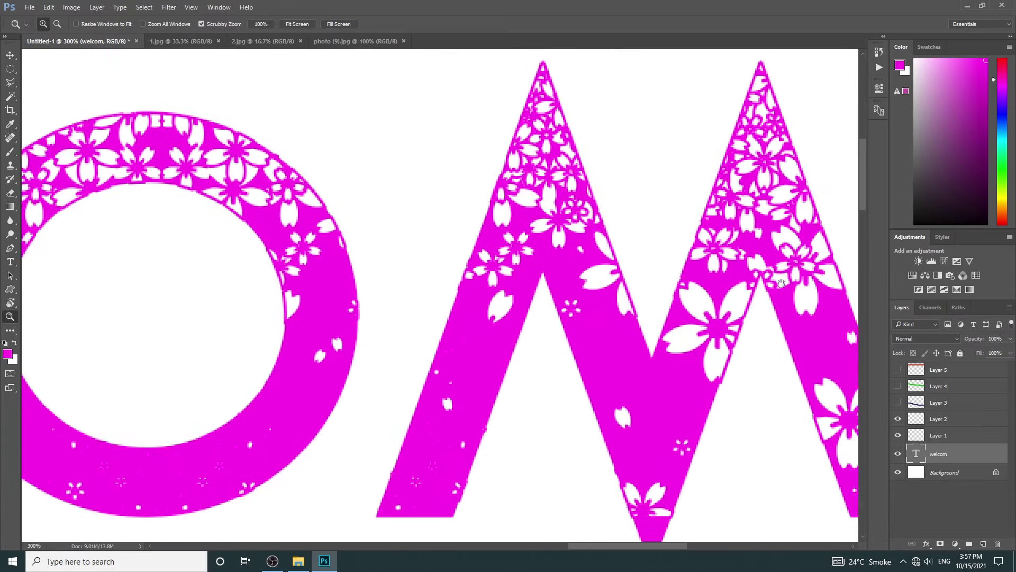
mouse_move(238, 301)
left_mouse_down()
mouse_move(610, 306)
mouse_move(744, 390)
mouse_move(728, 397)
mouse_move(738, 318)
left_mouse_up()
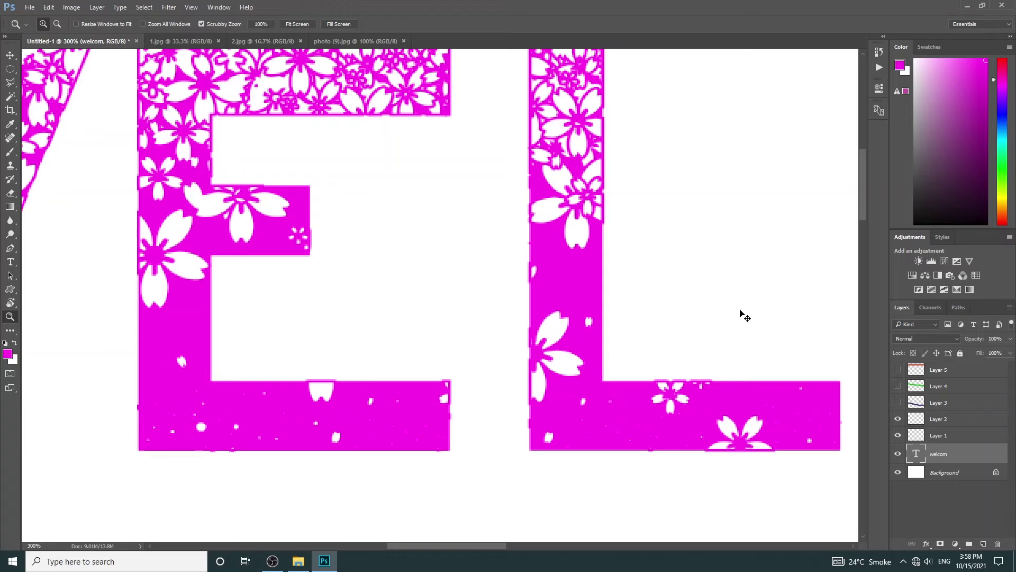
key("ctrl+plus")
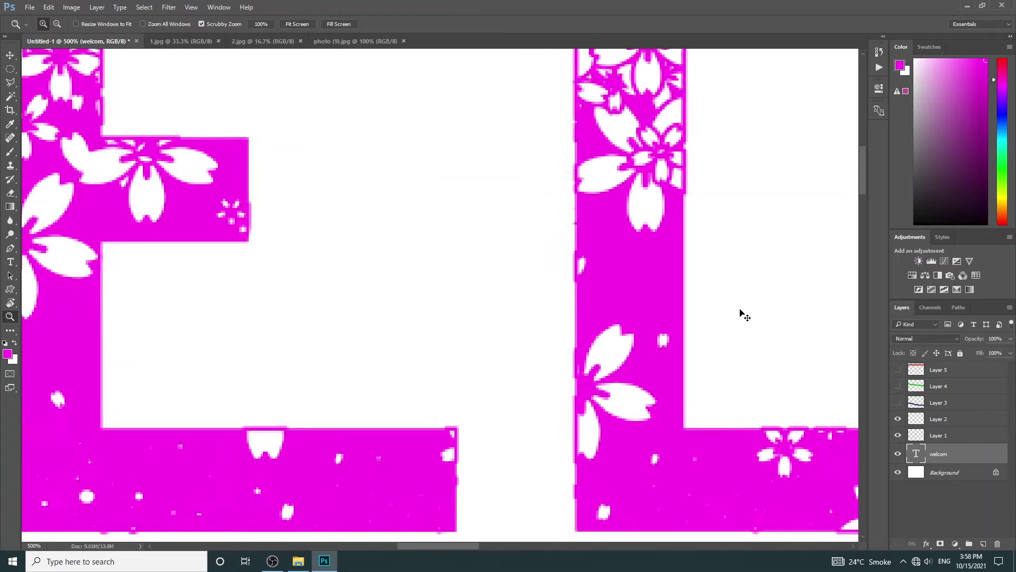
key("ctrl+minus")
key("ctrl+minus")
key("ctrl+minus")
key("ctrl+minus")
key("ctrl+minus")
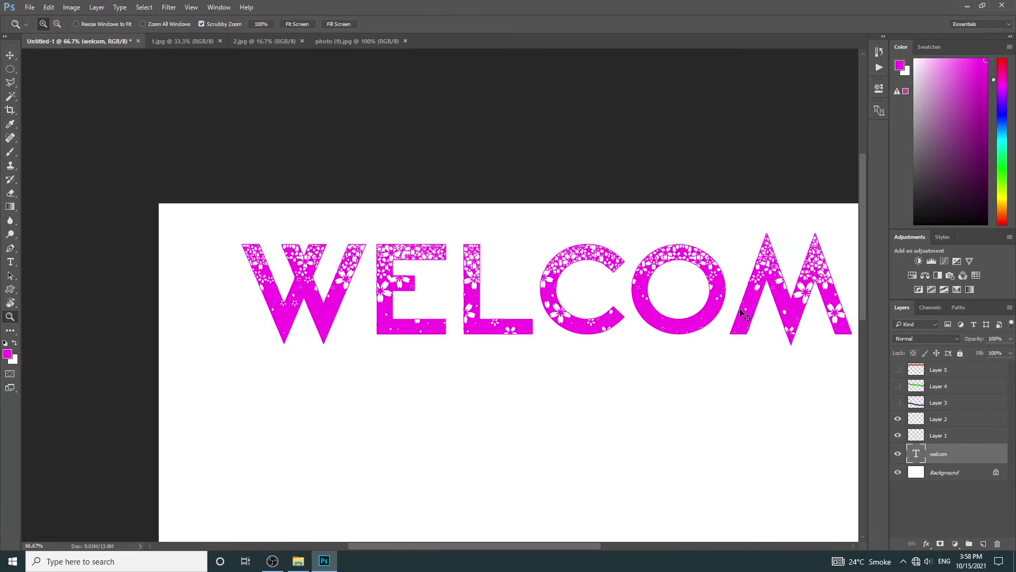
key("ctrl+minus")
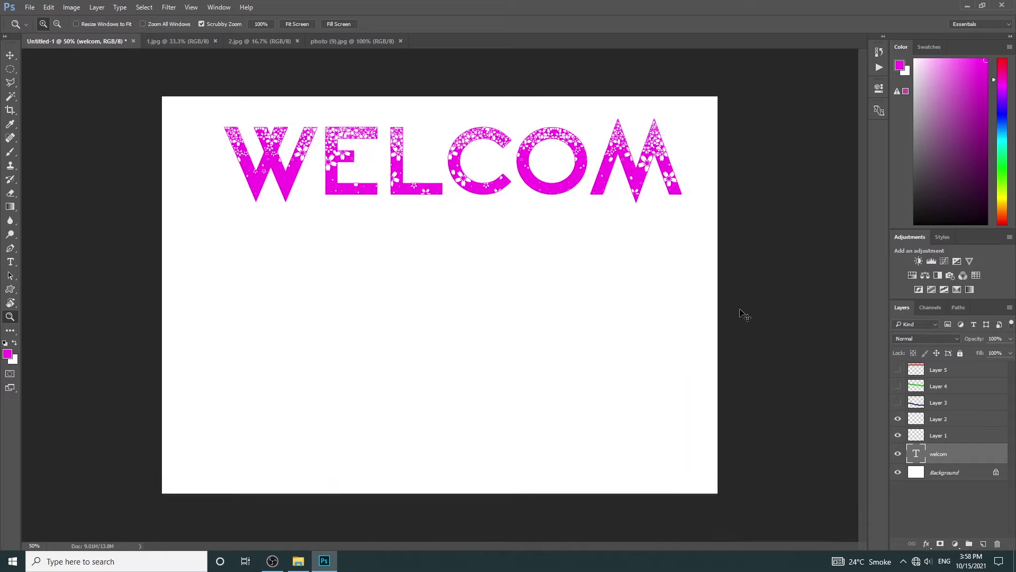
key("ctrl+plus")
key("ctrl+plus")
key("ctrl+plus")
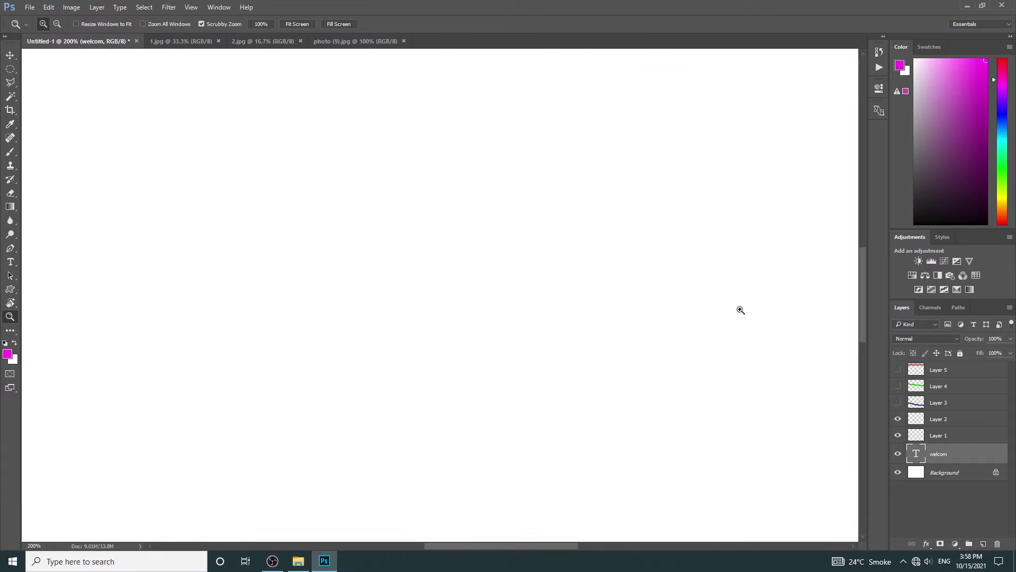
right_click(464, 217)
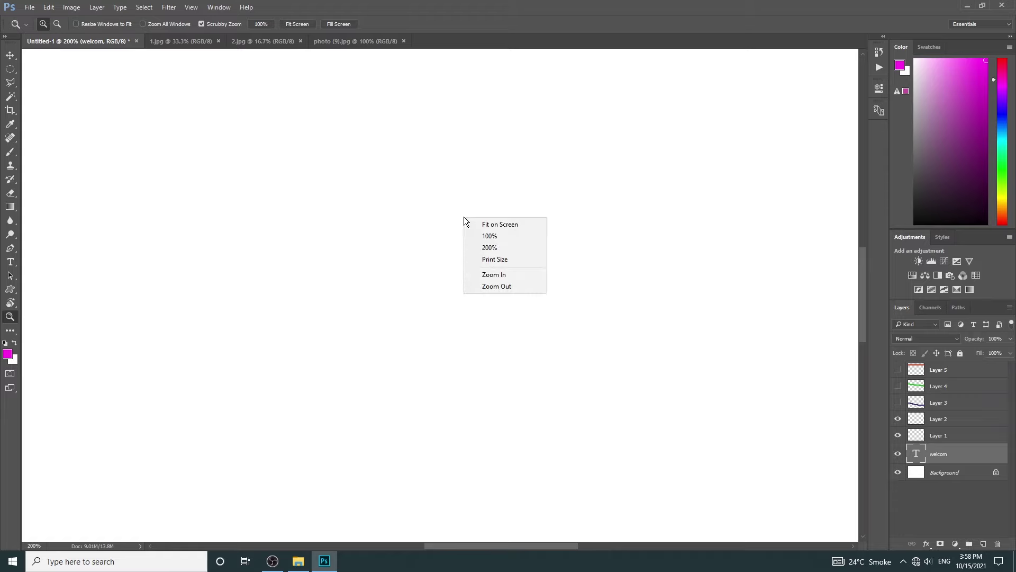
left_click(517, 228)
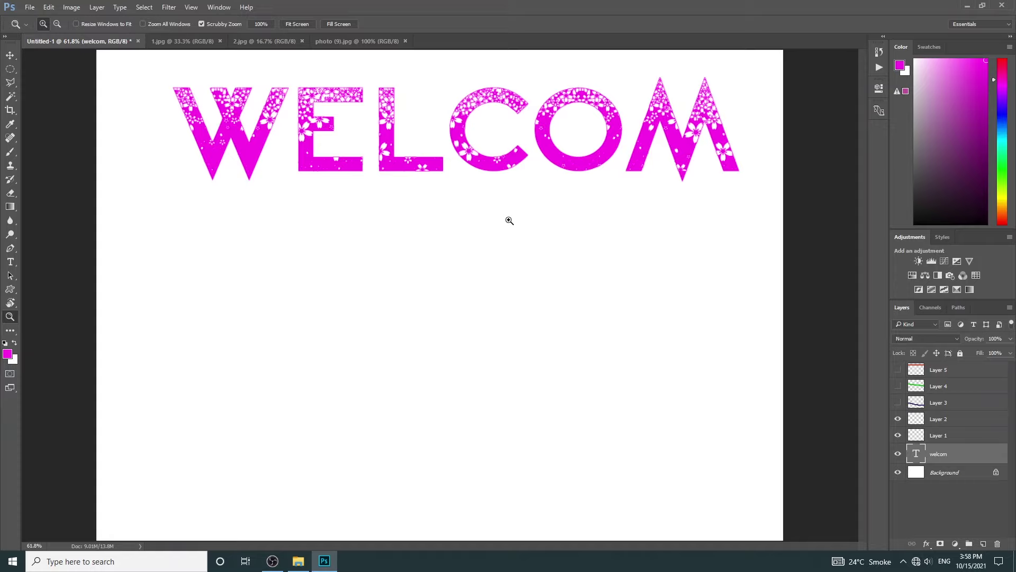
Crop the page to a narrow strip by pulling the bottom, left and right edges around the welcom text
key("c")
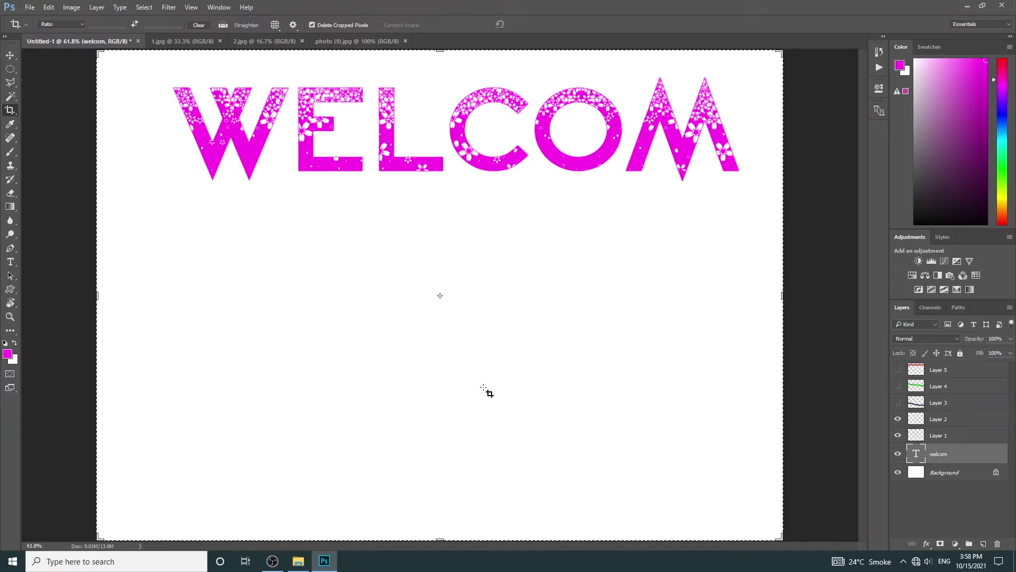
left_click_drag(440, 539, 467, 373)
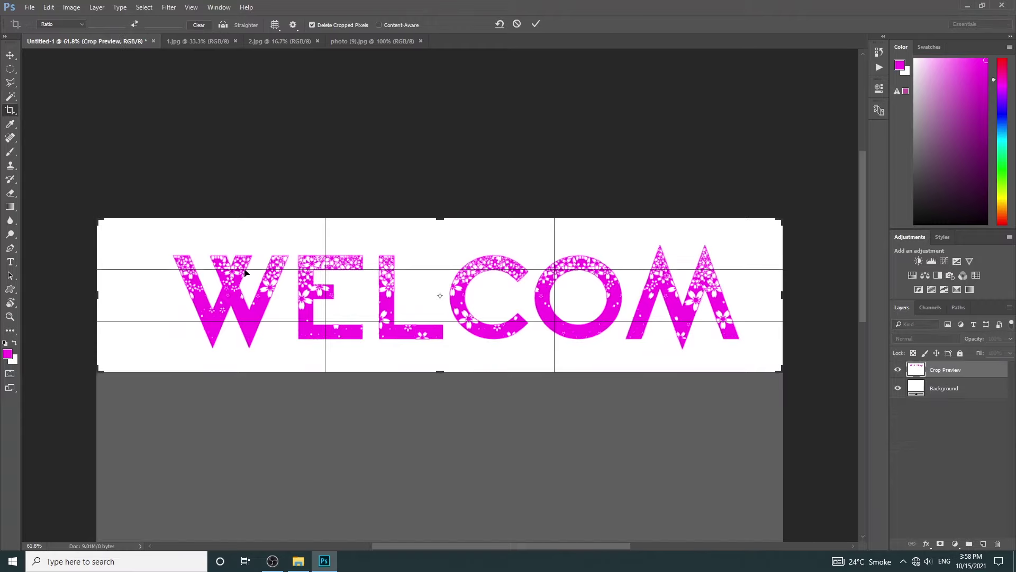
left_click_drag(97, 297, 117, 297)
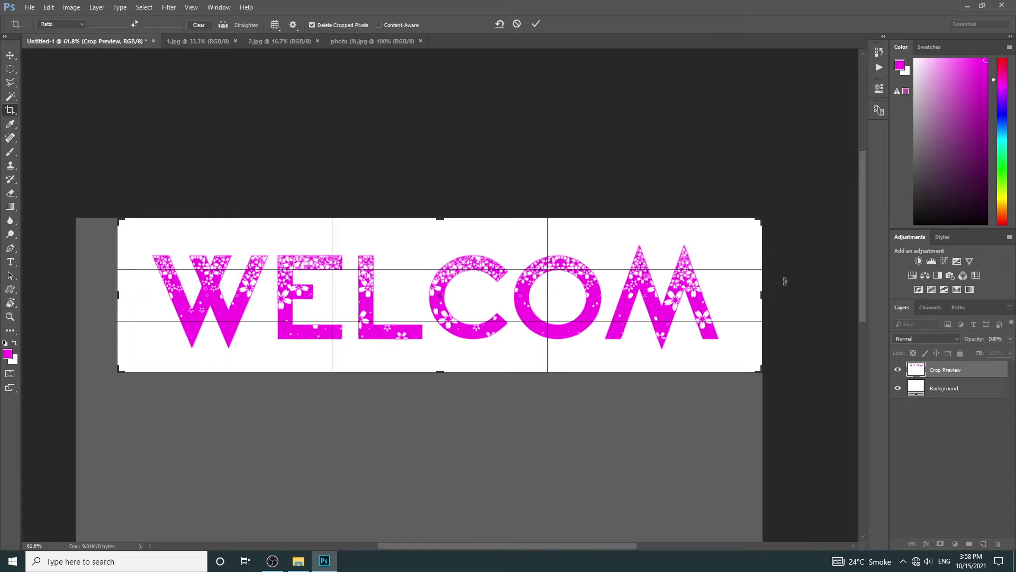
left_click_drag(762, 299, 755, 299)
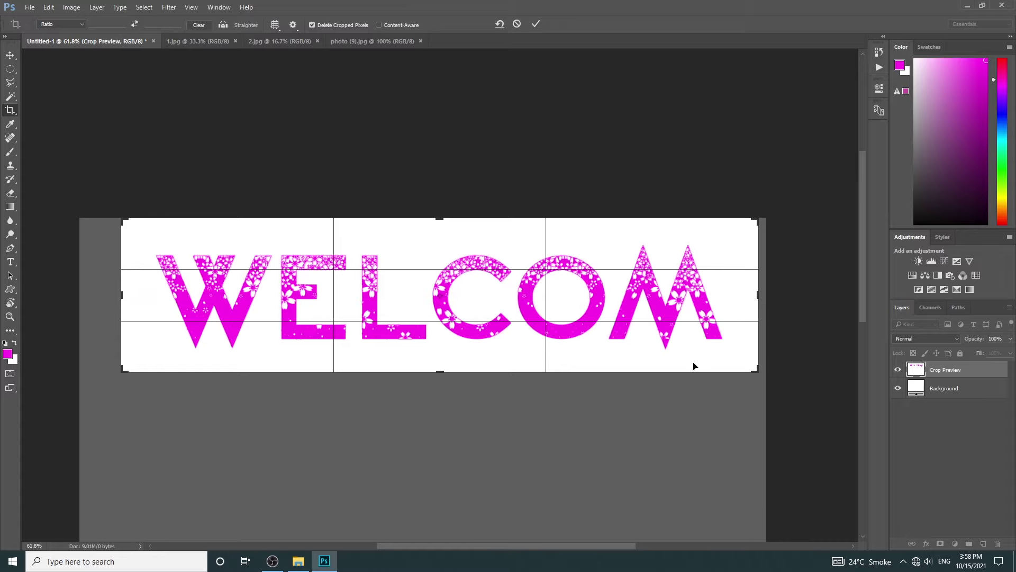
key("Return")
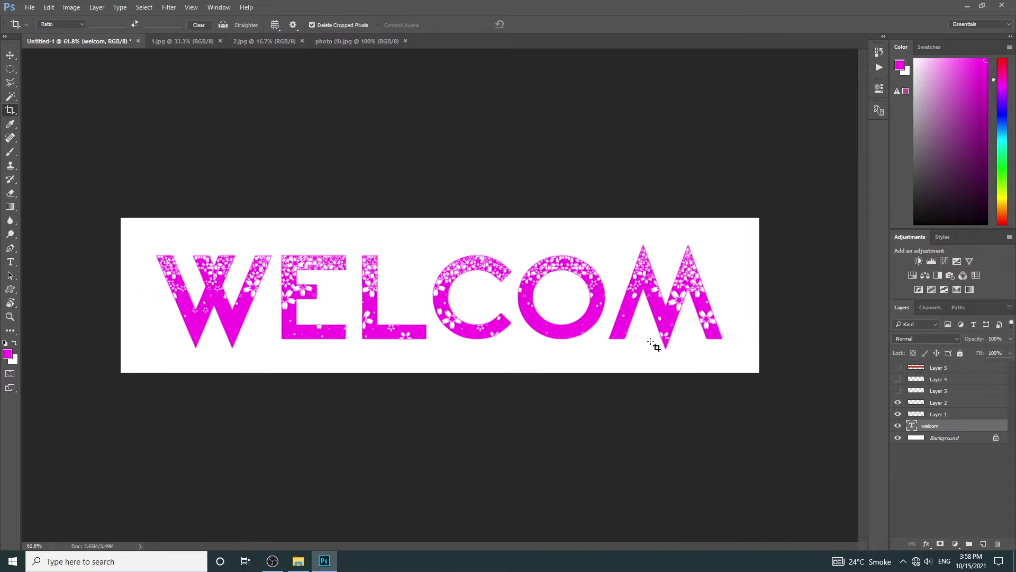
scroll(564, 320, "up", 2)
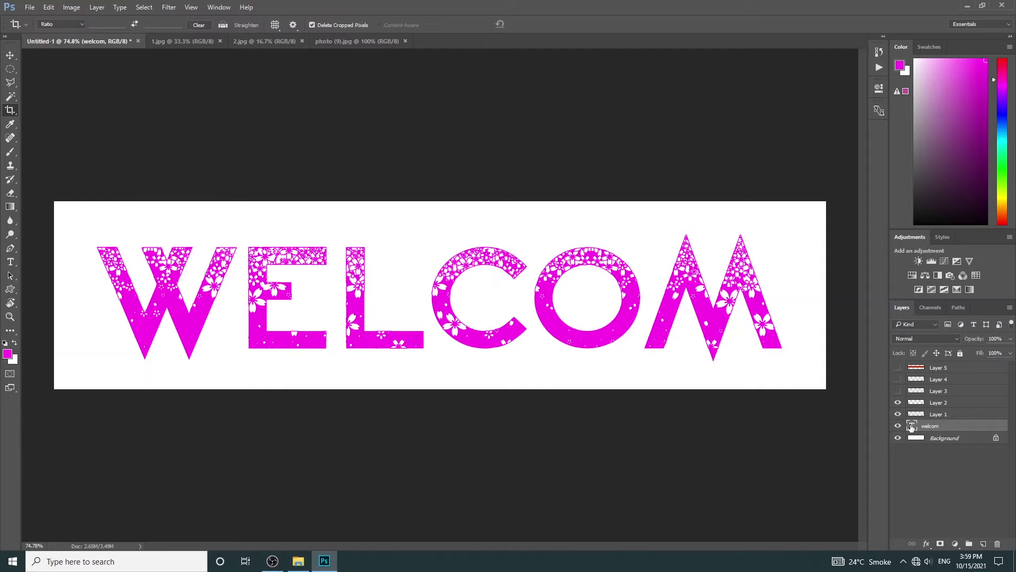
Hide the three red wavy band layers and bring up the welcom layer's style settings
left_click(897, 367)
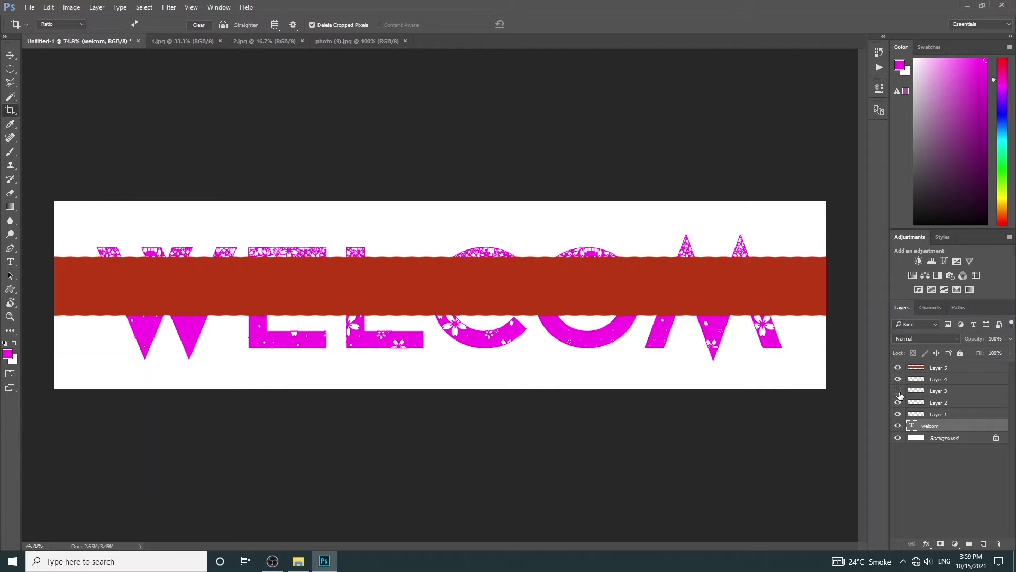
left_click_drag(898, 392, 898, 367)
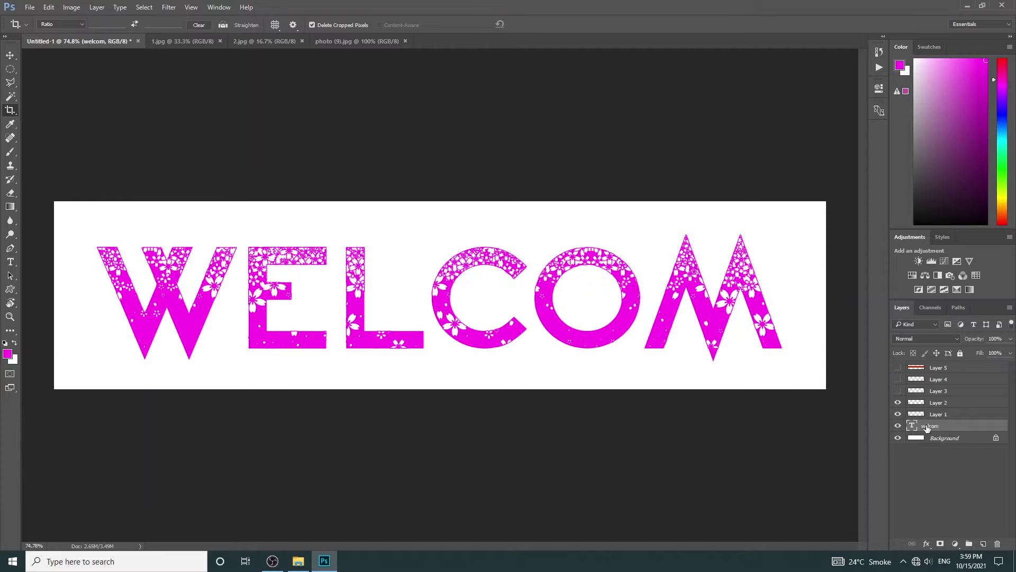
left_click(897, 426)
left_click(897, 427)
left_click(898, 427)
right_click(920, 430)
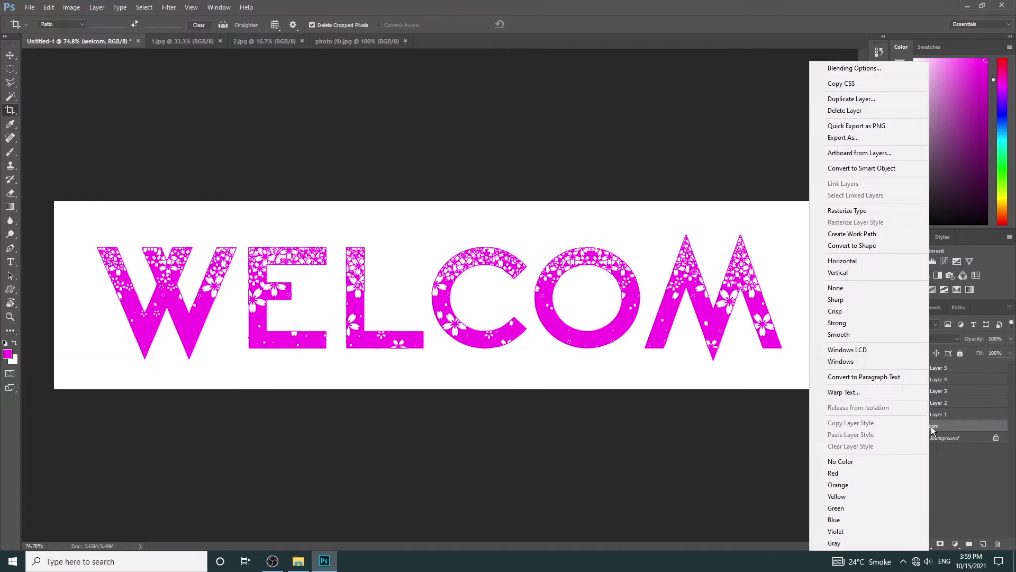
key("Escape")
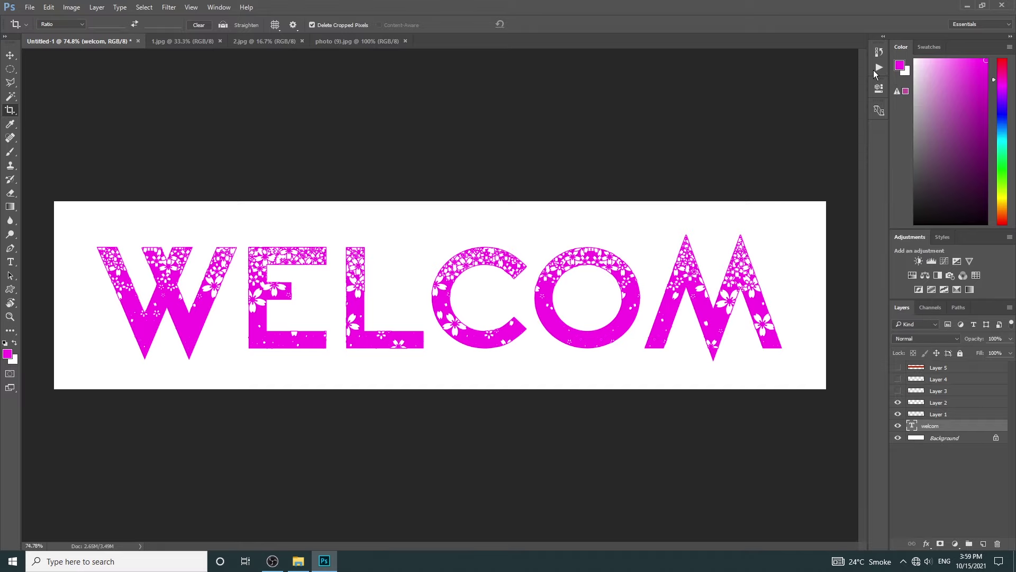
left_click_drag(540, 229, 822, 185)
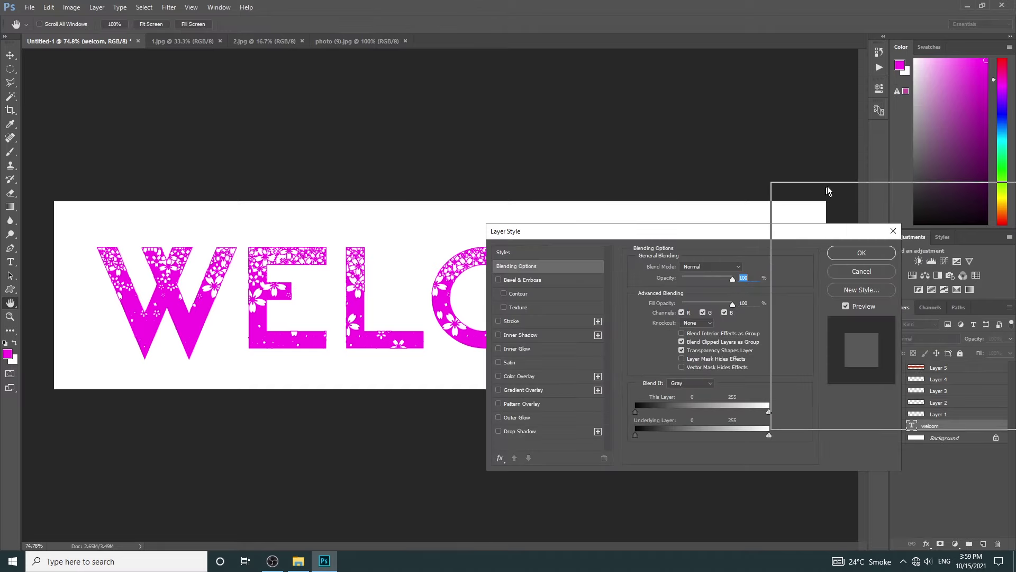
Try Bevel & Emboss and Texture on the letters, then turn them off
left_click(799, 234)
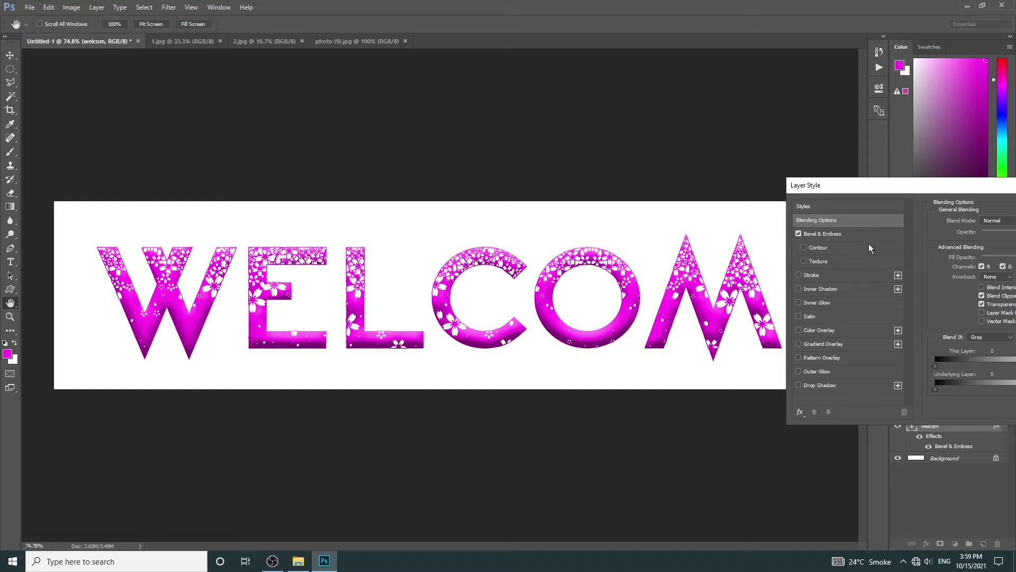
left_click(825, 234)
left_click(798, 233)
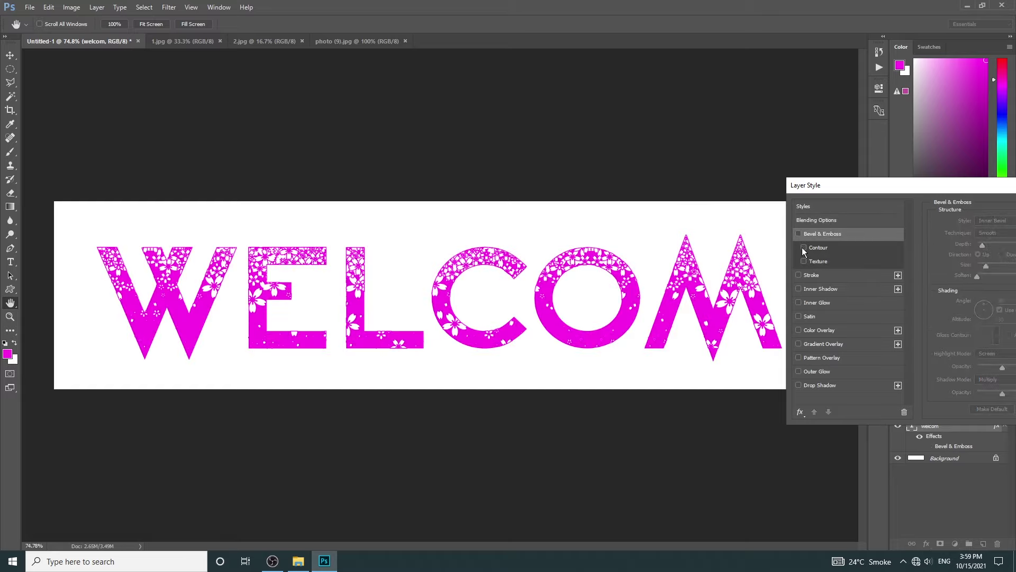
left_click(803, 247)
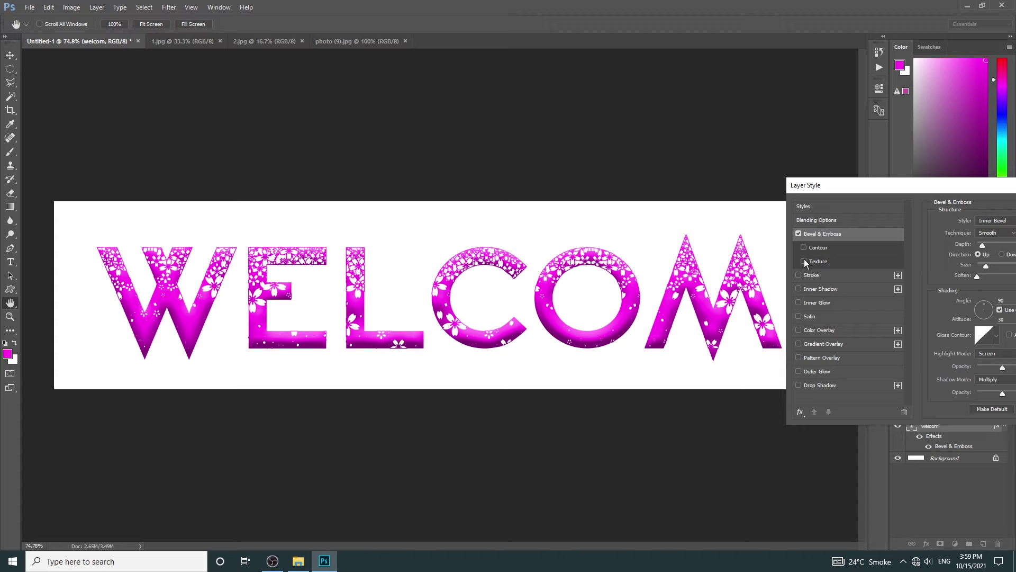
left_click(804, 261)
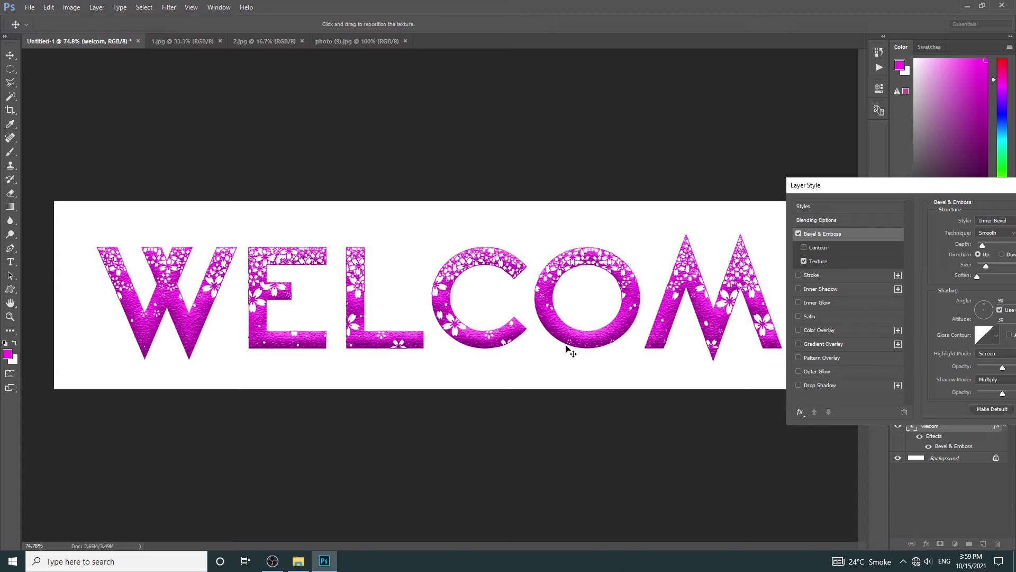
left_click(798, 233)
left_click(804, 261)
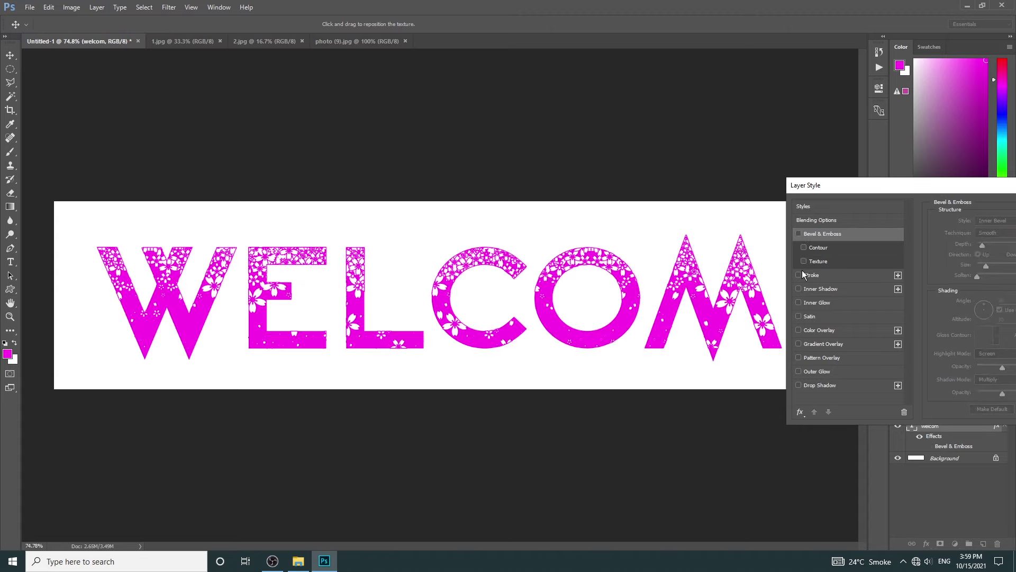
Try Inner Shadow, Inner Glow, Satin and overlay effects, and remove the black outline
left_click(798, 289)
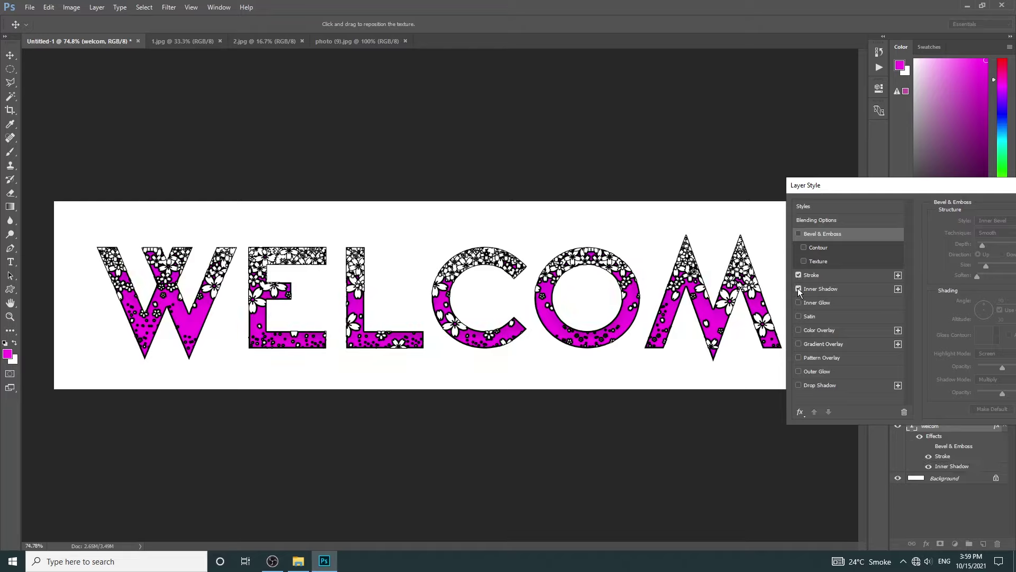
left_click(799, 303)
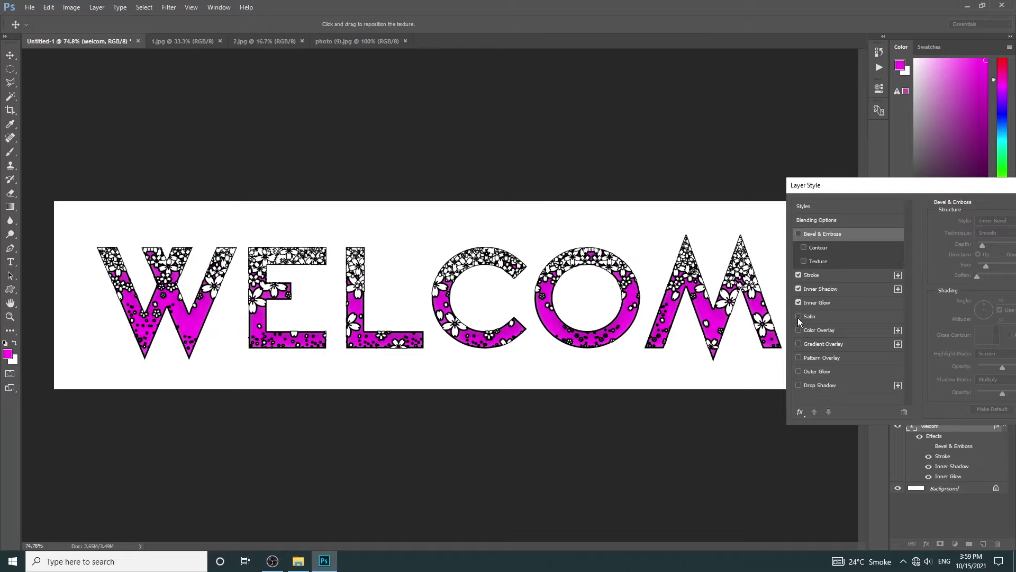
left_click(798, 316)
left_click(799, 329)
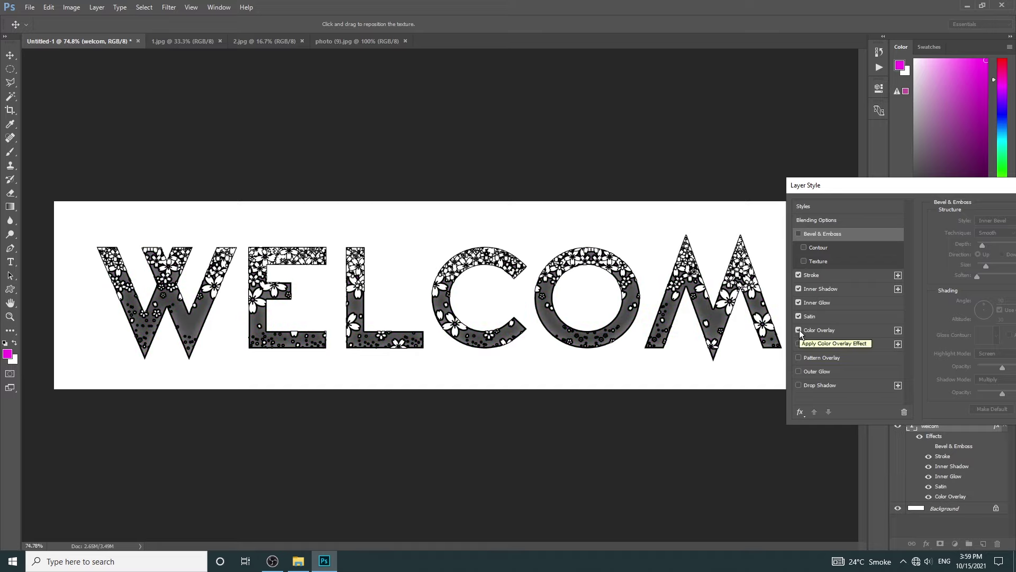
left_click(799, 329)
left_click(798, 275)
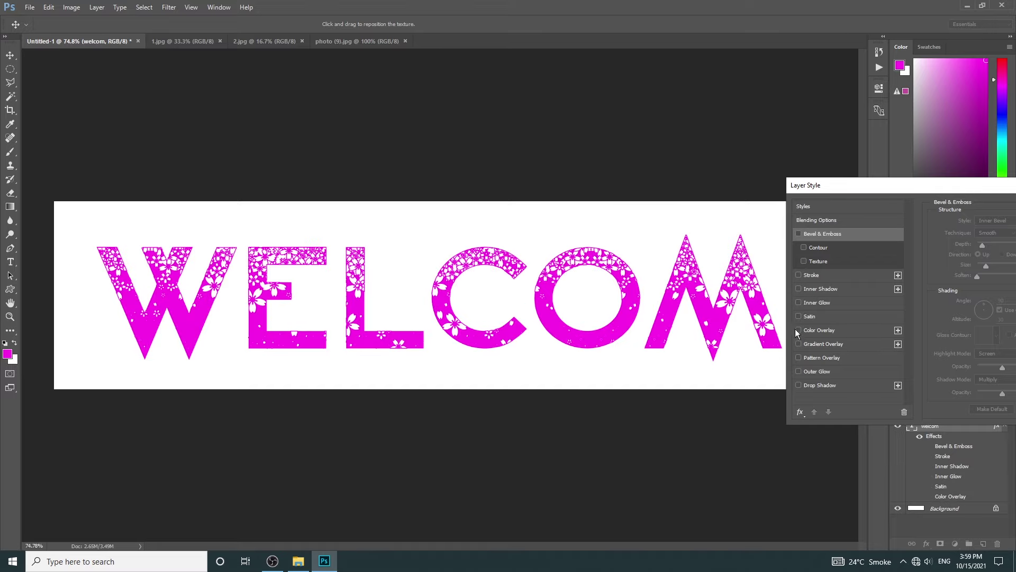
left_click(802, 344)
left_click(801, 344)
Add a smaller yellow Outer Glow around the letters
left_click(821, 370)
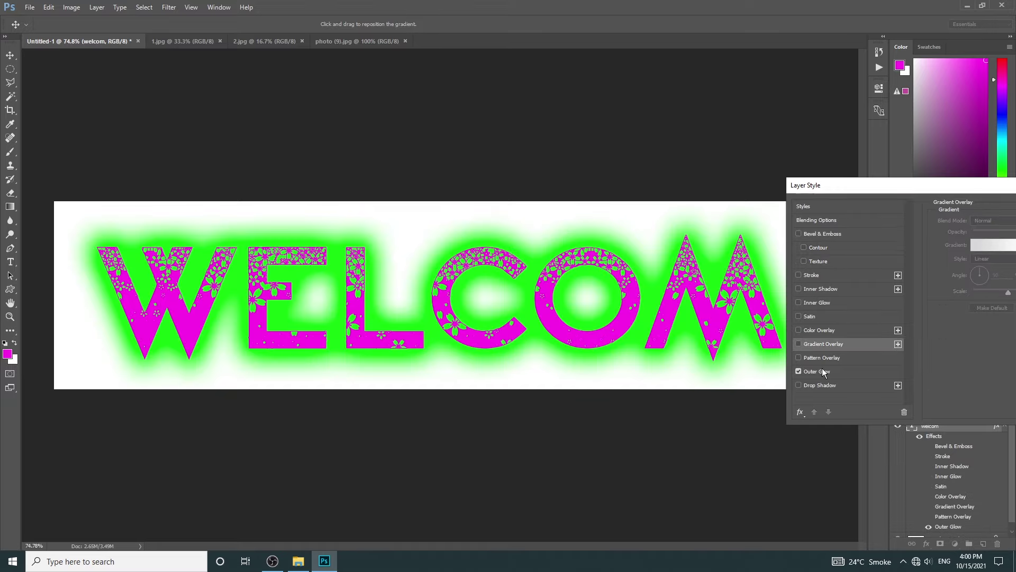
left_click(960, 257)
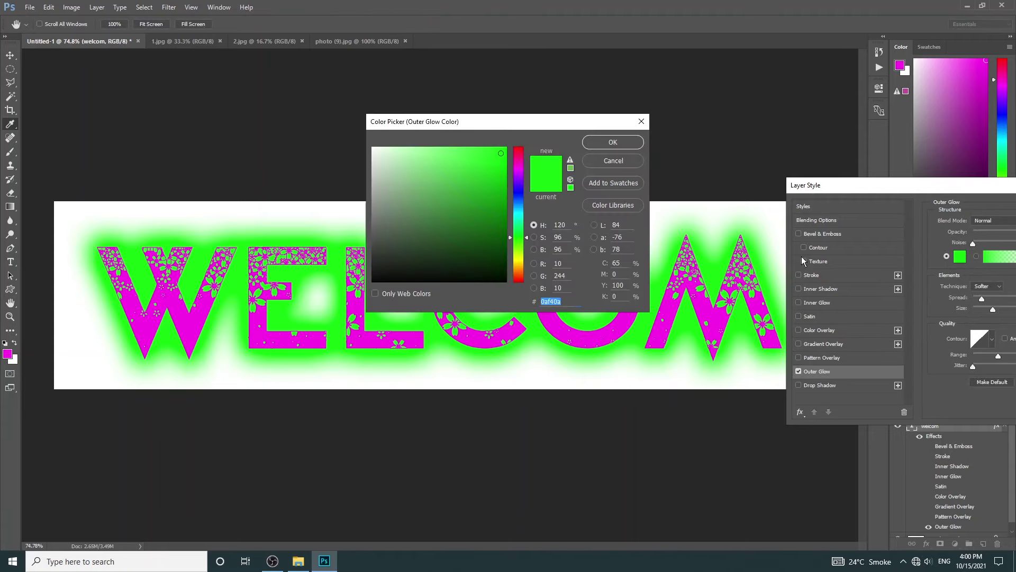
left_click(518, 260)
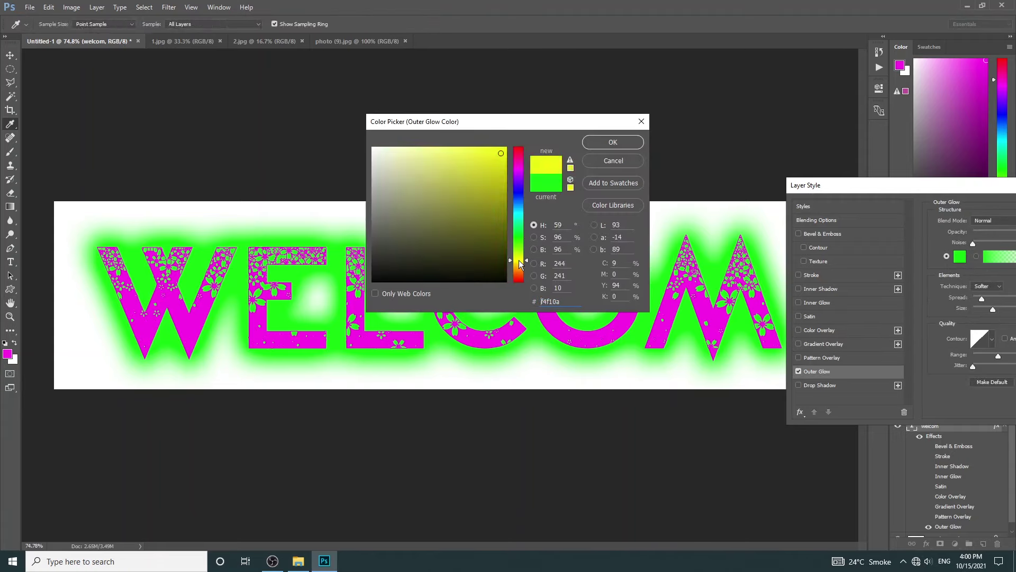
left_click(612, 141)
left_click_drag(993, 310, 978, 311)
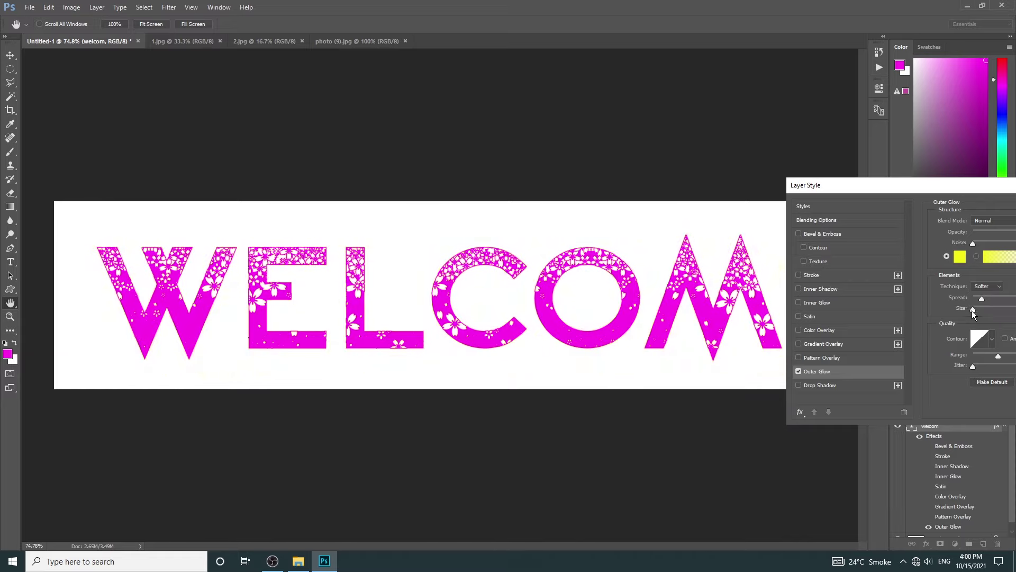
Add a dark grey Drop Shadow and apply the layer styles
left_click(799, 386)
left_click(820, 386)
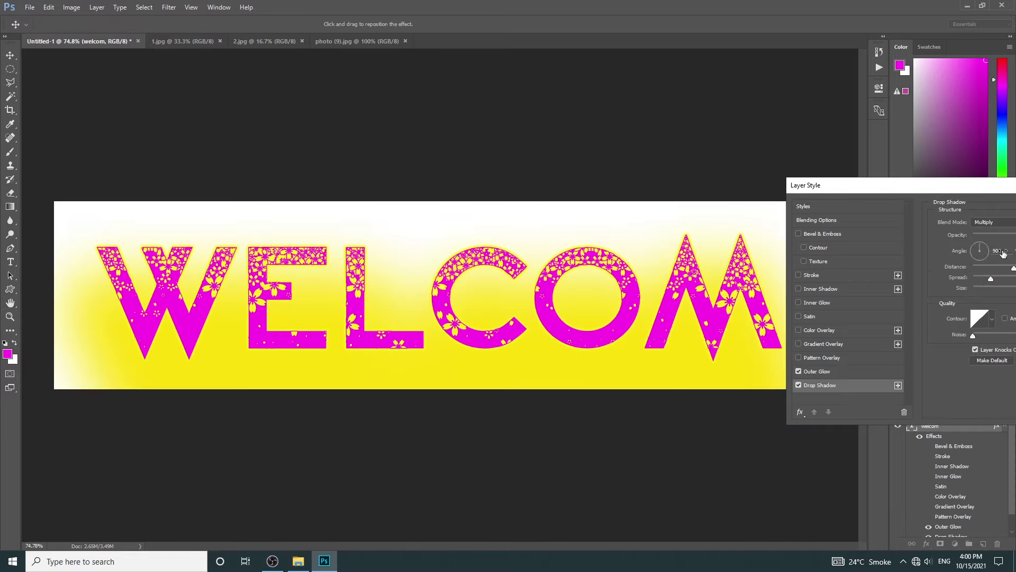
left_click_drag(970, 186, 867, 220)
left_click(943, 257)
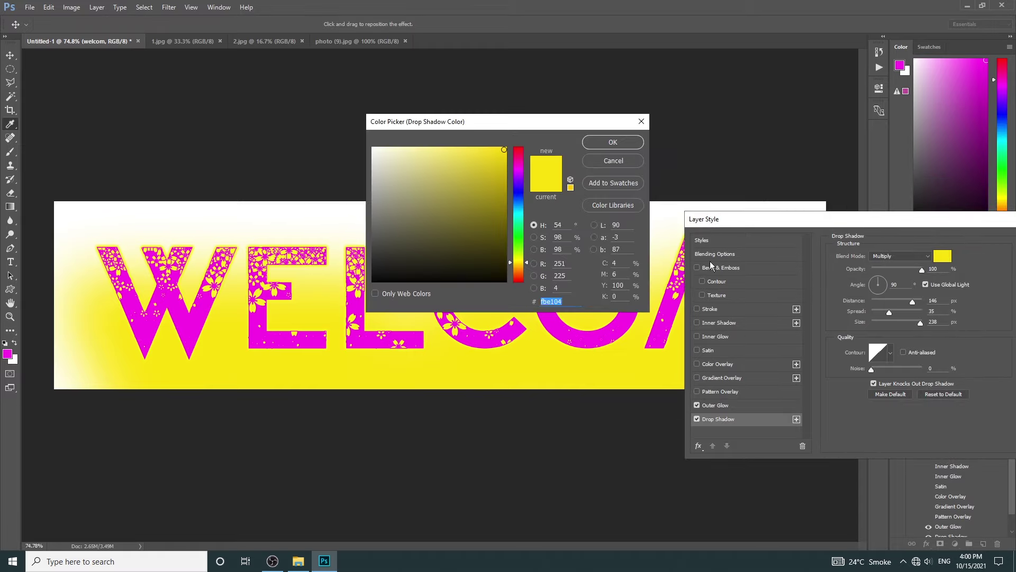
left_click_drag(414, 259, 385, 242)
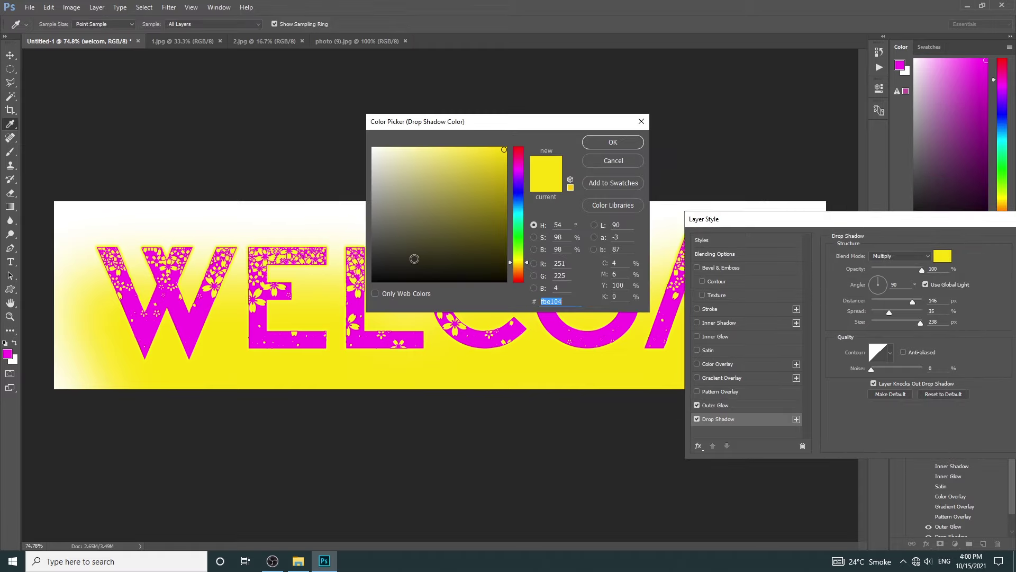
left_click(612, 142)
left_click_drag(741, 219, 605, 213)
key("Return")
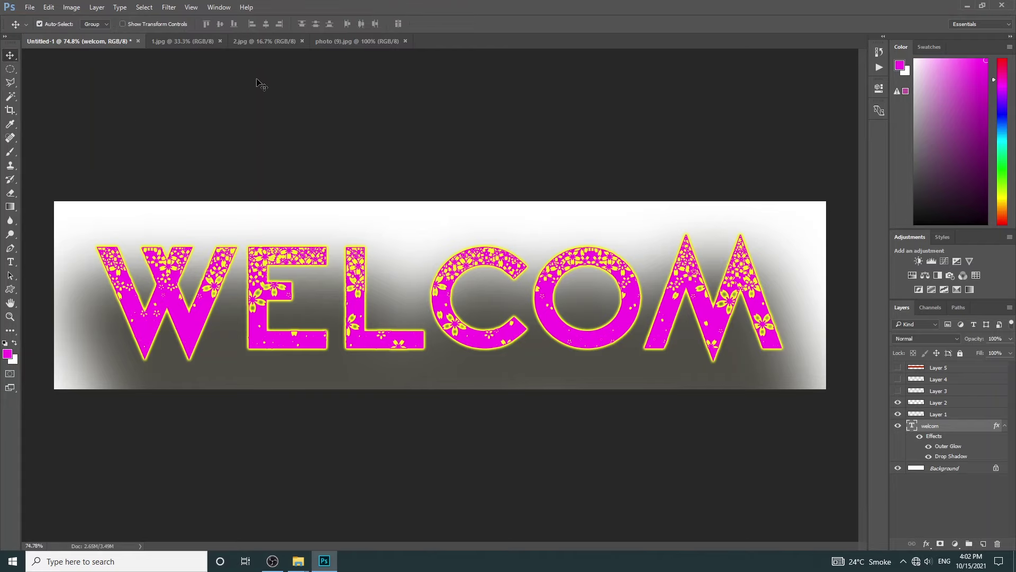
Switch to 2.jpg and zoom to 112% on the red Achieve and blue Pivot signs
left_click(267, 43)
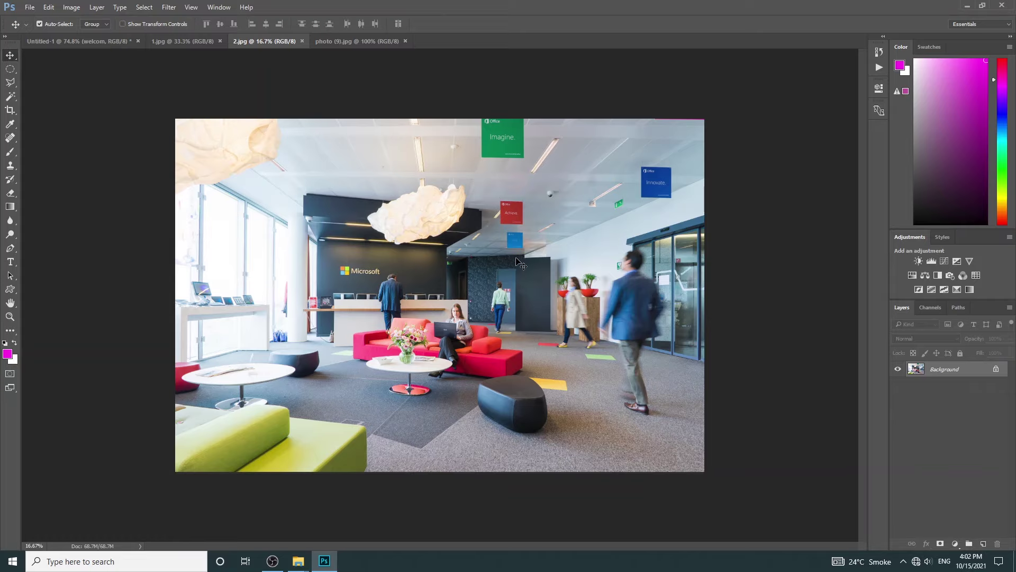
key("ctrl+alt")
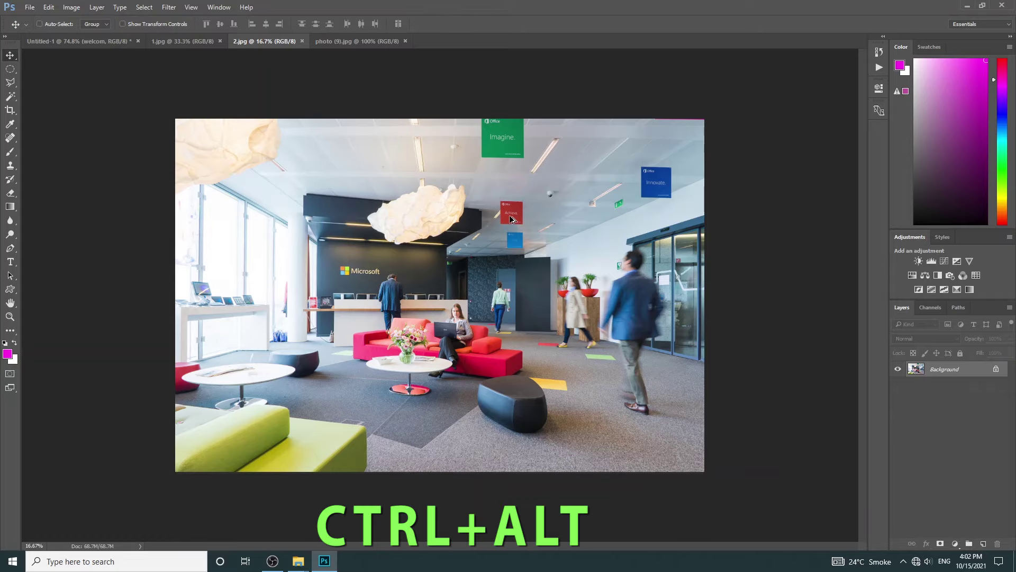
scroll(510, 214, "up", 1)
scroll(509, 213, "up", 2)
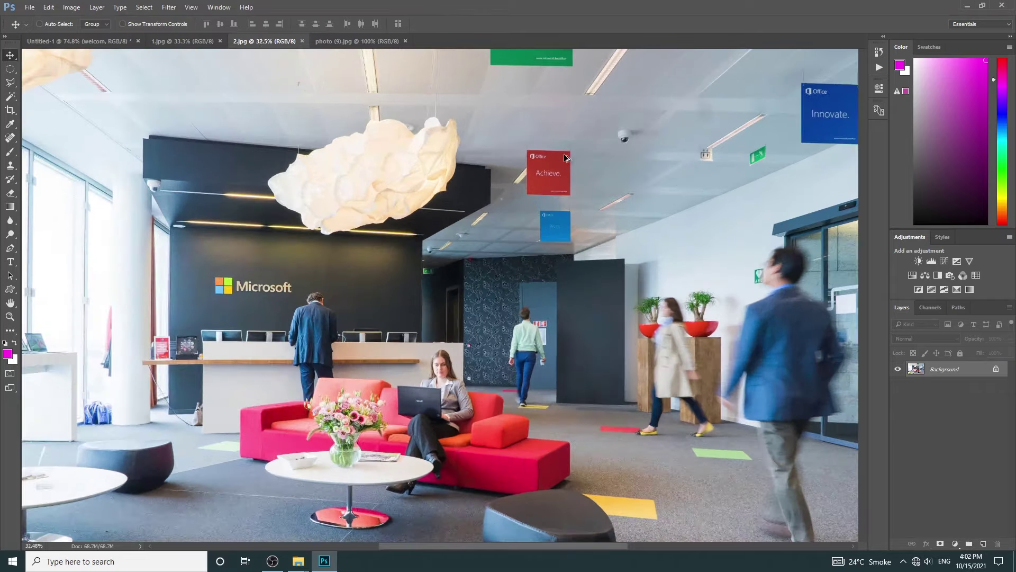
scroll(535, 185, "up", 2)
scroll(564, 157, "up", 2)
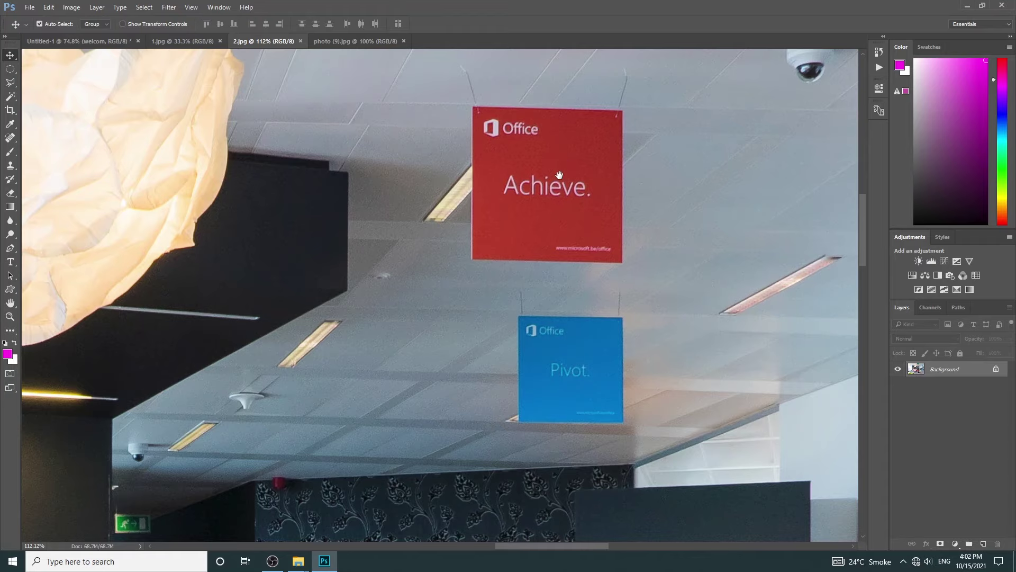
left_click_drag(564, 157, 545, 252)
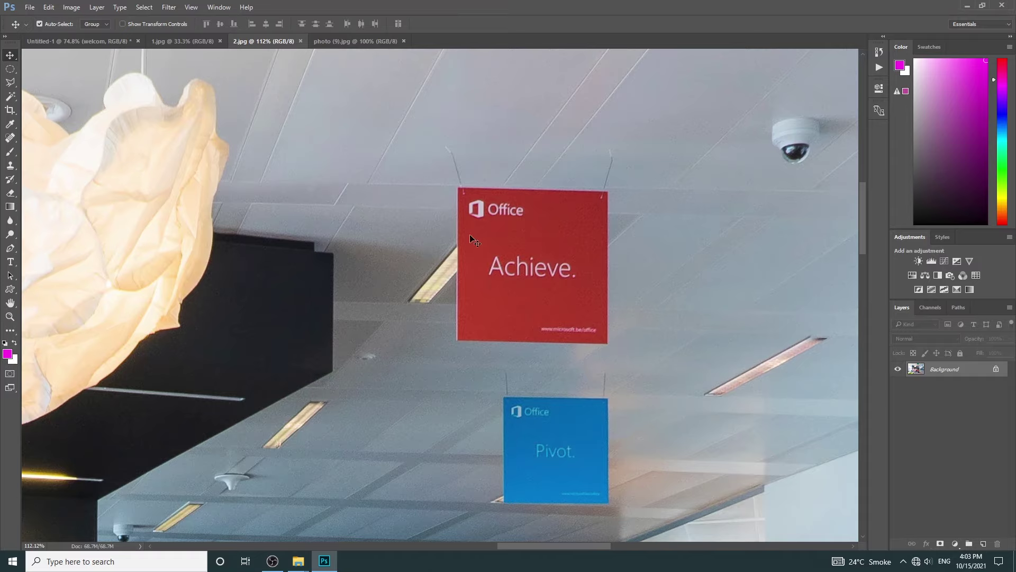
key("m")
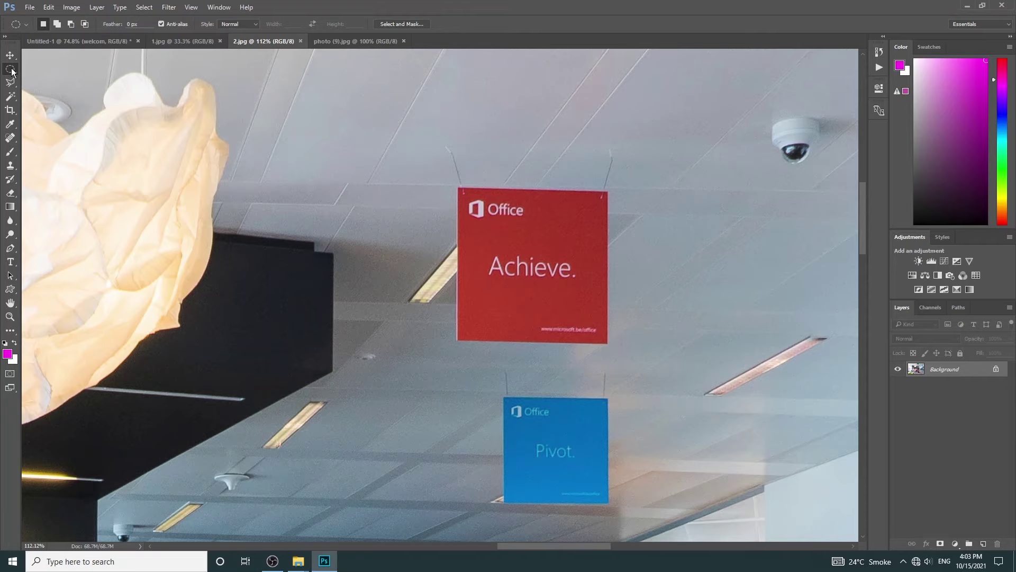
Select the red Achieve sign with a rectangular marquee, then clear that selection
right_click(12, 70)
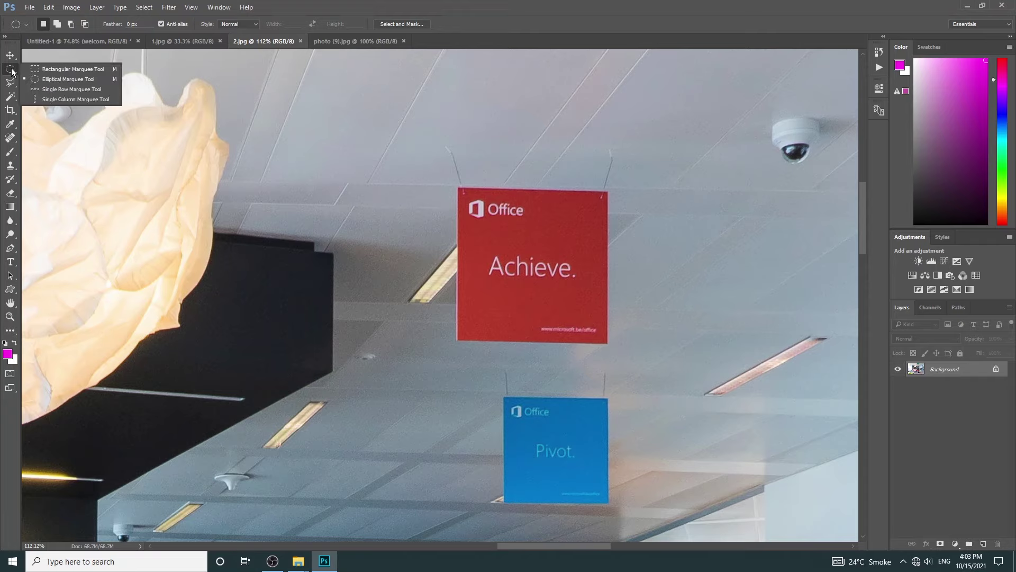
left_click(46, 67)
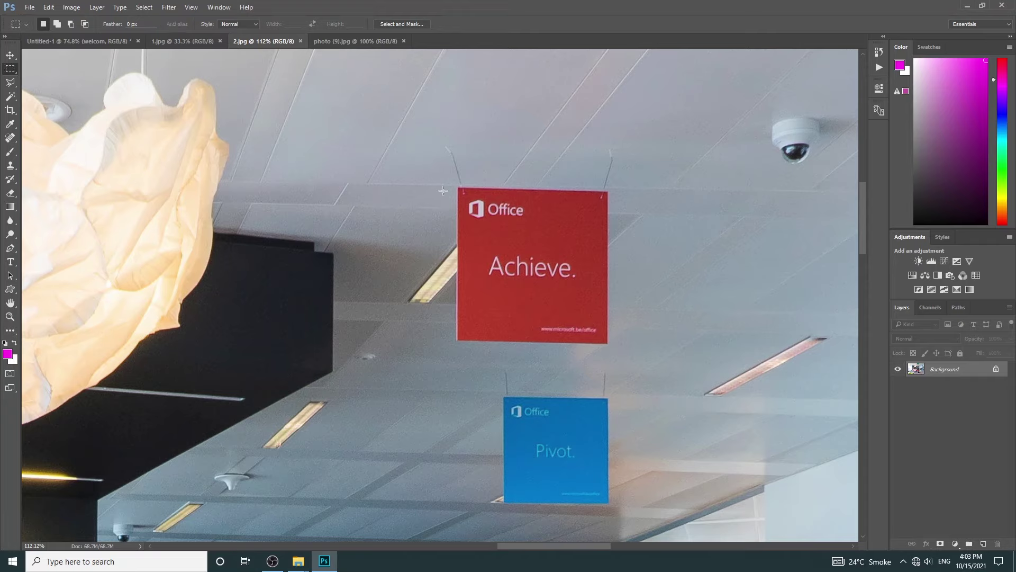
left_click_drag(455, 183, 610, 345)
left_click(342, 204)
Trace a rough freehand lasso around the red sign, then deselect it with Ctrl+D
left_click(13, 85)
left_click(41, 84)
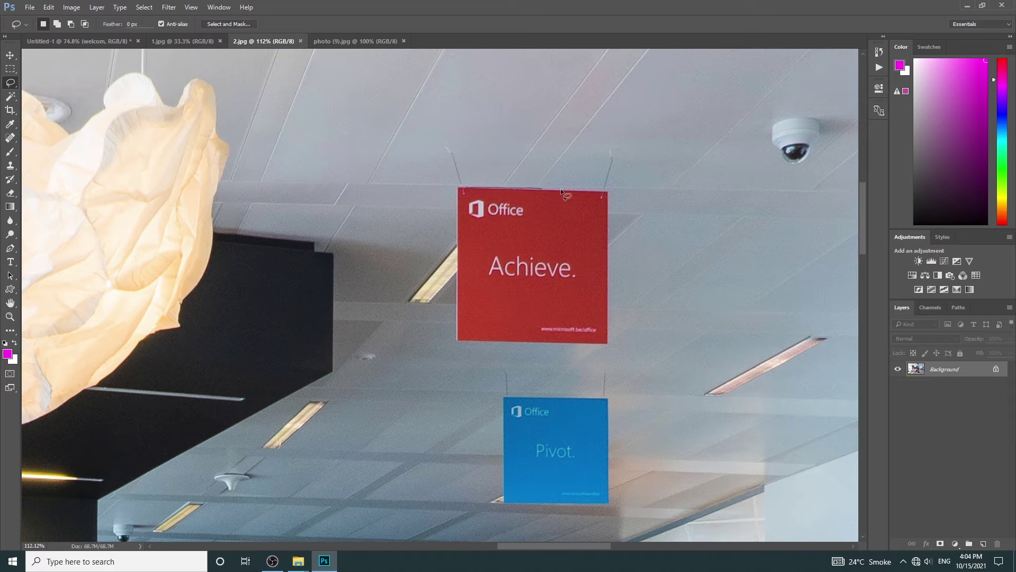
left_click_drag(608, 239, 459, 336)
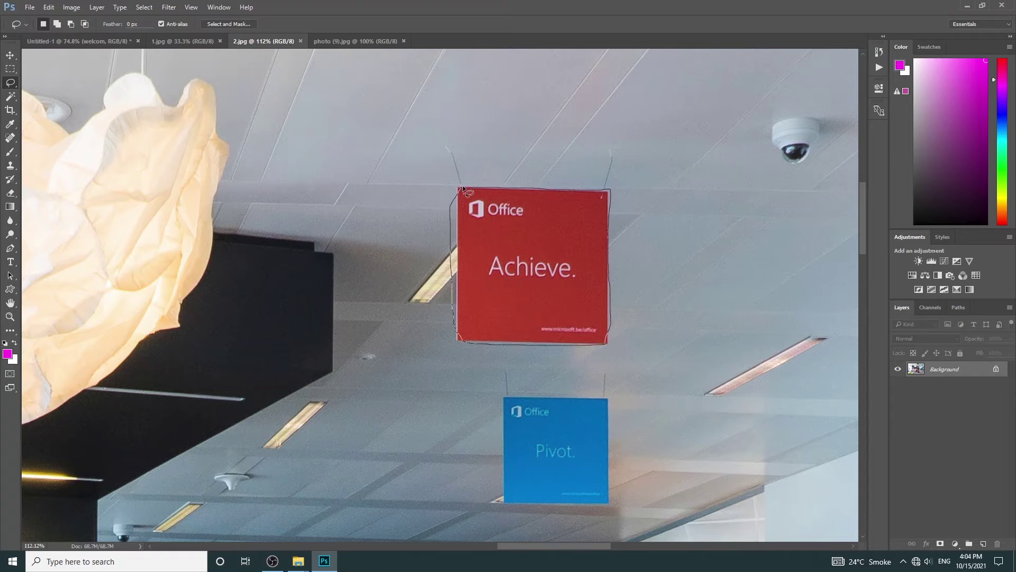
left_click_drag(463, 187, 463, 189)
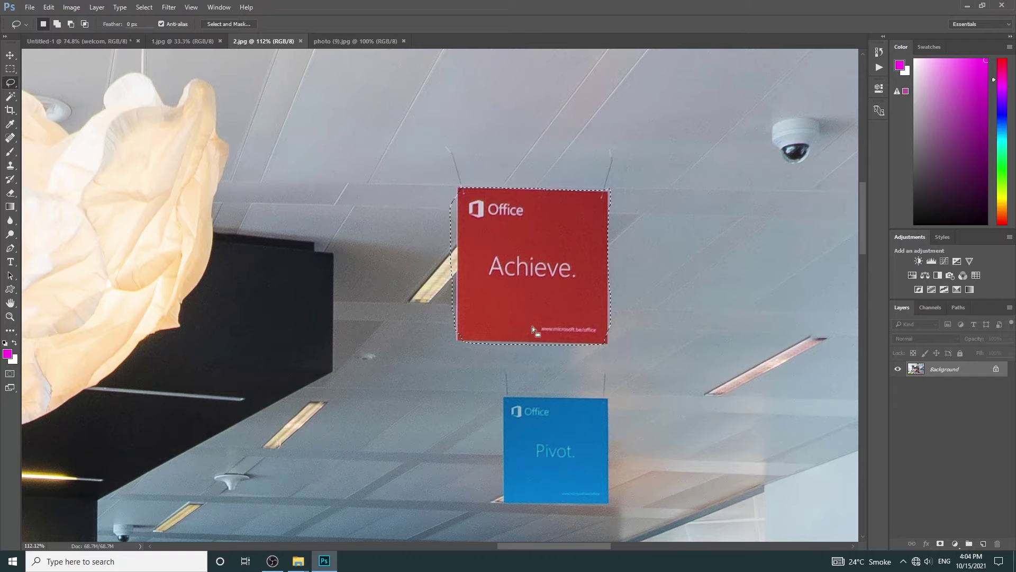
key("ctrl+d")
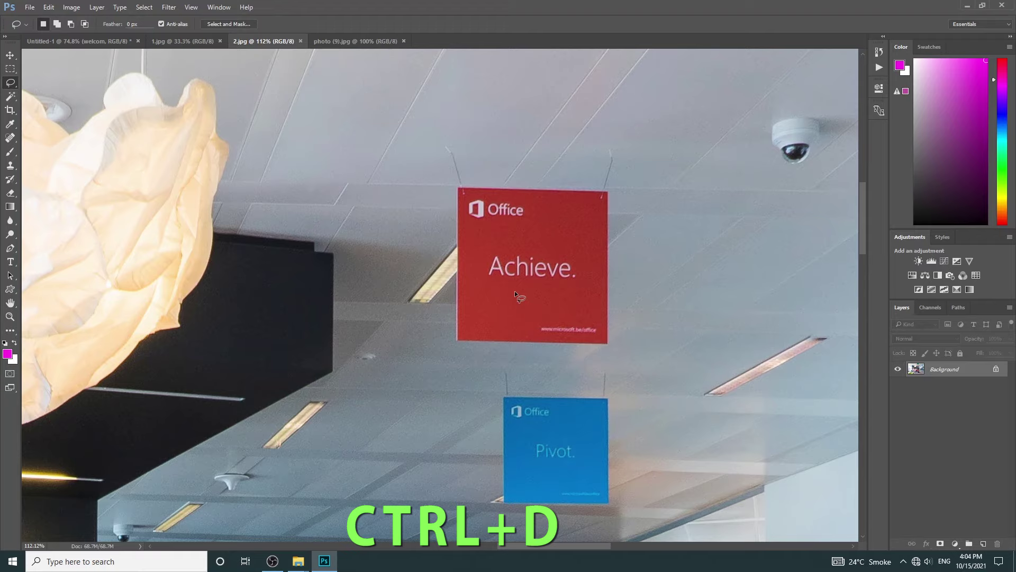
right_click(10, 86)
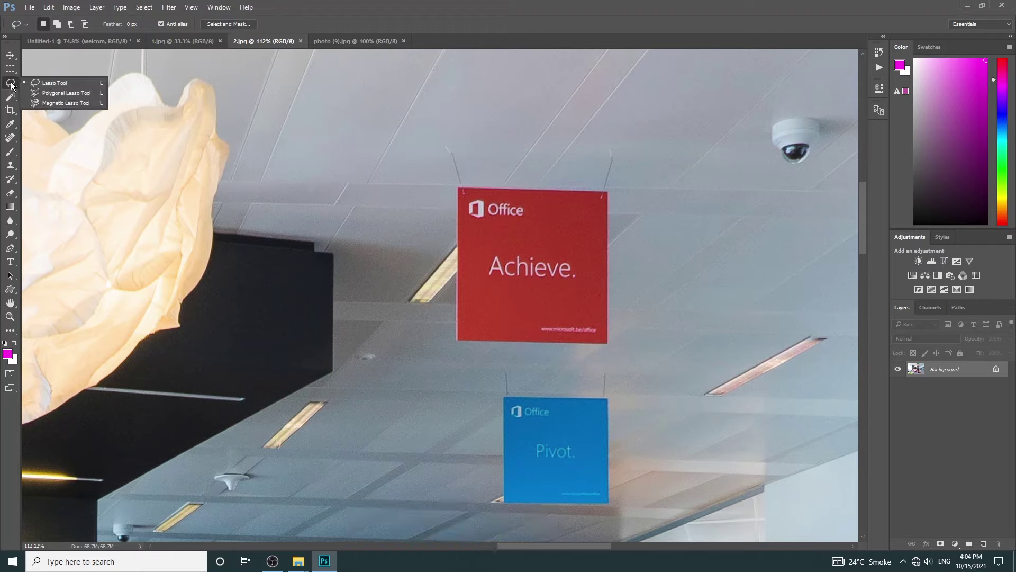
Select the red Achieve sign with a Polygonal Lasso through its four corners
left_click(53, 93)
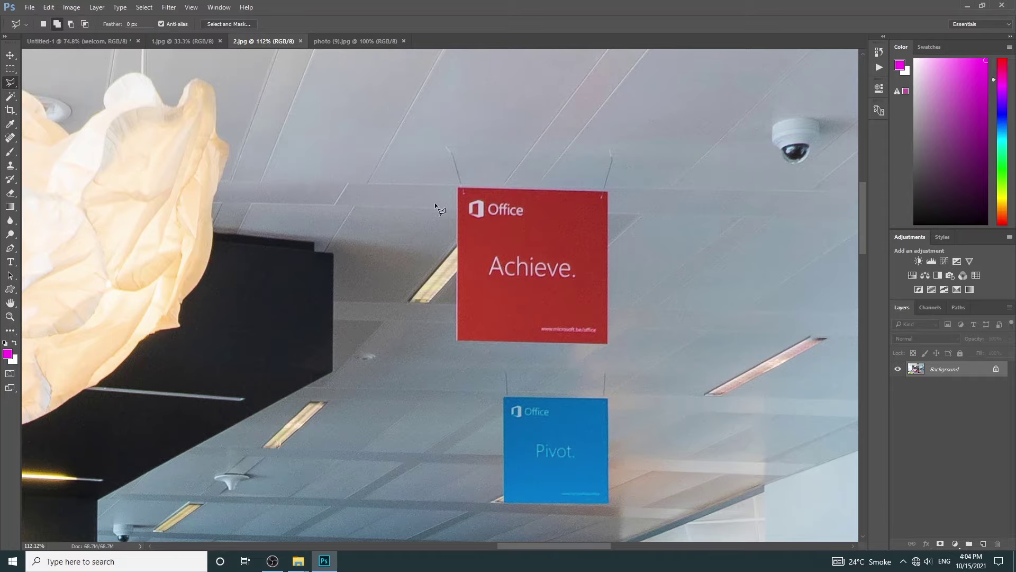
left_click(459, 186)
scroll(530, 188, "right", 2)
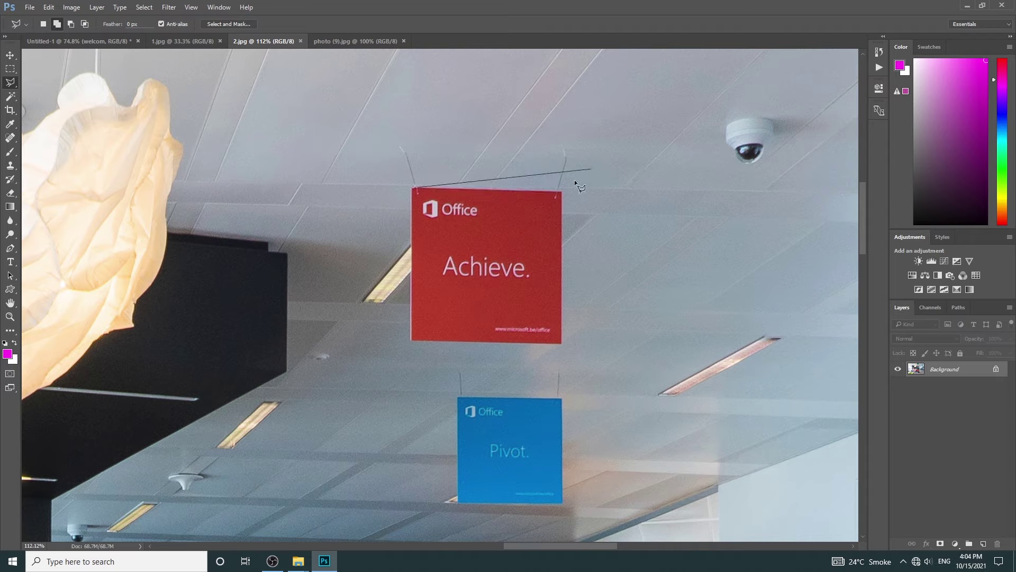
left_click(560, 189)
left_click(561, 344)
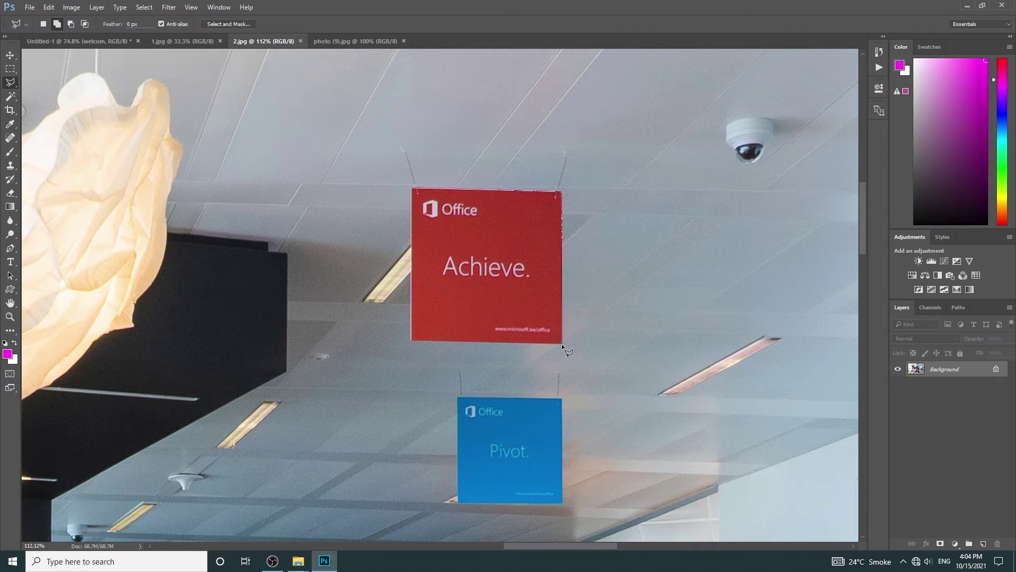
left_click(411, 340)
left_click(412, 188)
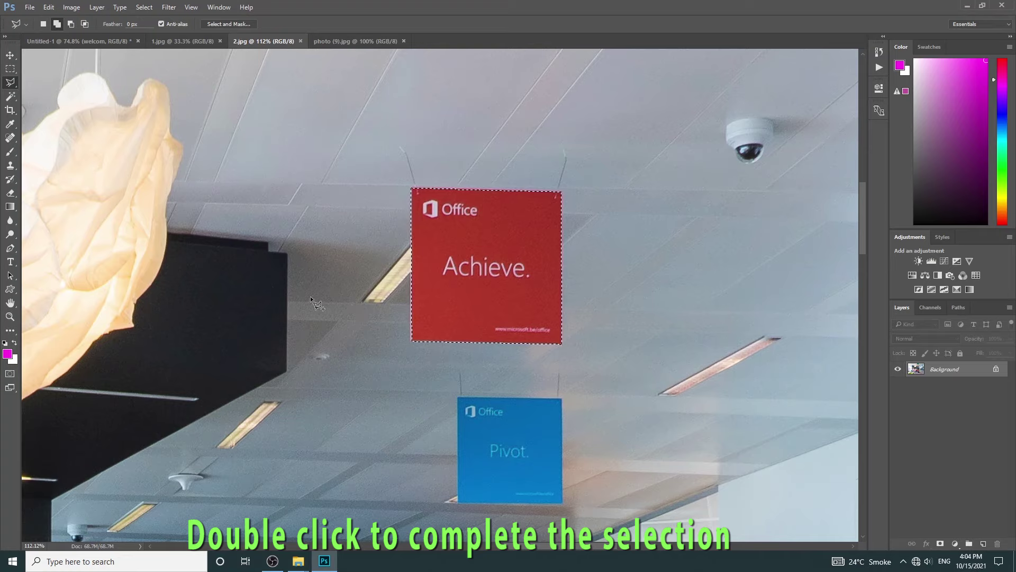
Copy the selected red sign and switch to the office photo 1.jpg
right_click(9, 82)
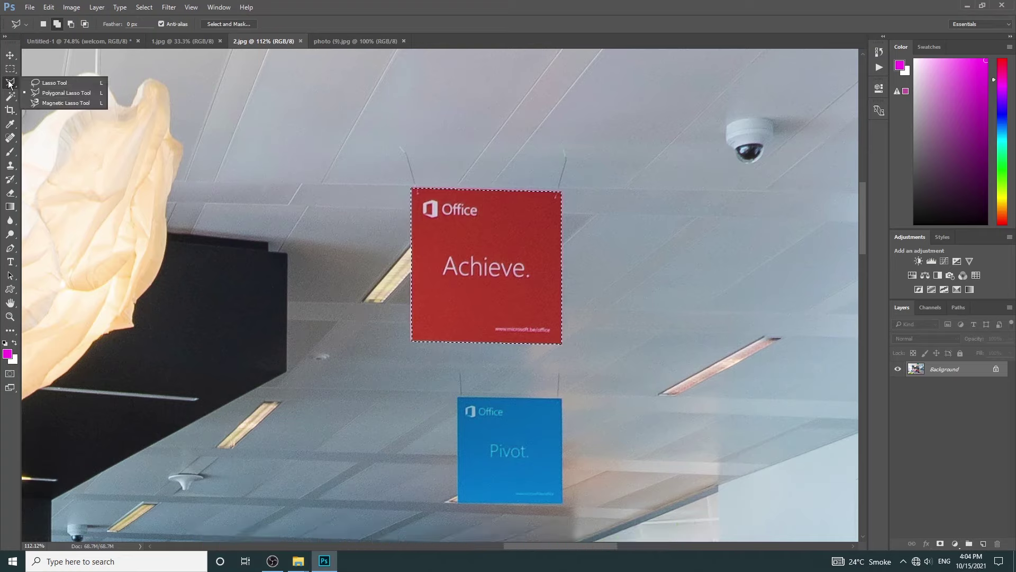
left_click(73, 102)
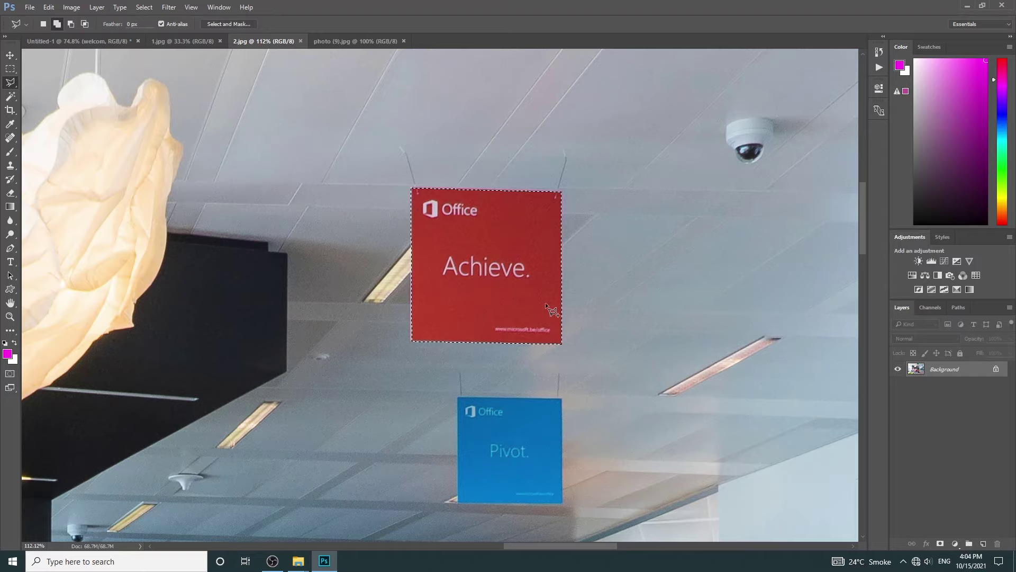
key("ctrl+c")
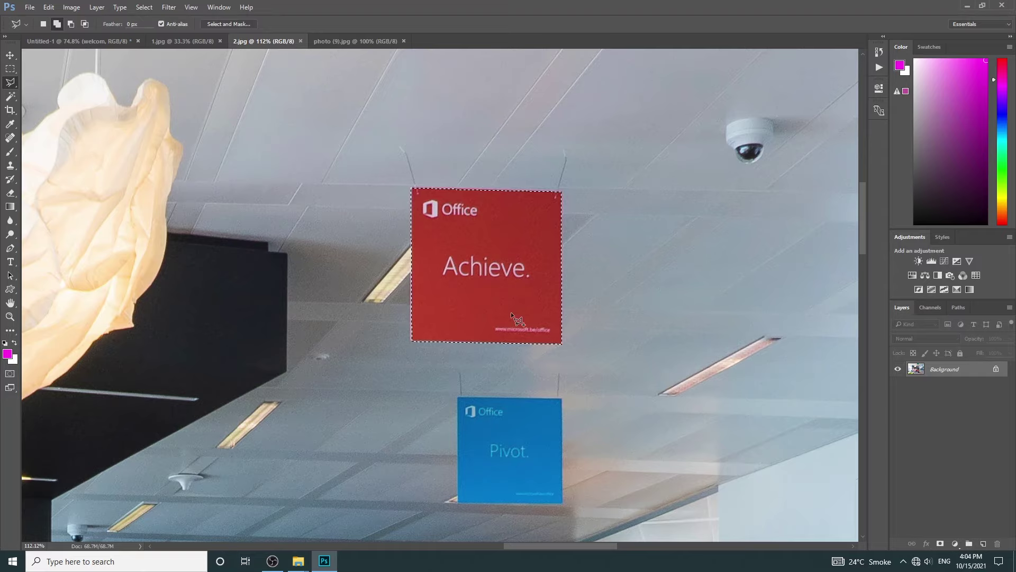
left_click(190, 38)
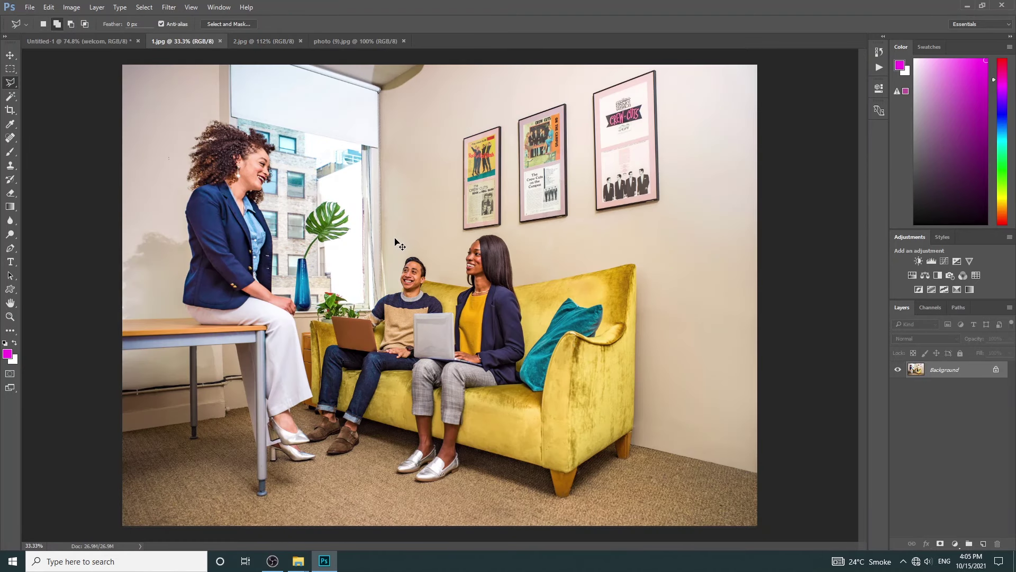
Paste the red Achieve sign into 1.jpg as Layer 1 and scale it to about 14.3 × 14.8 inches
key("ctrl+v")
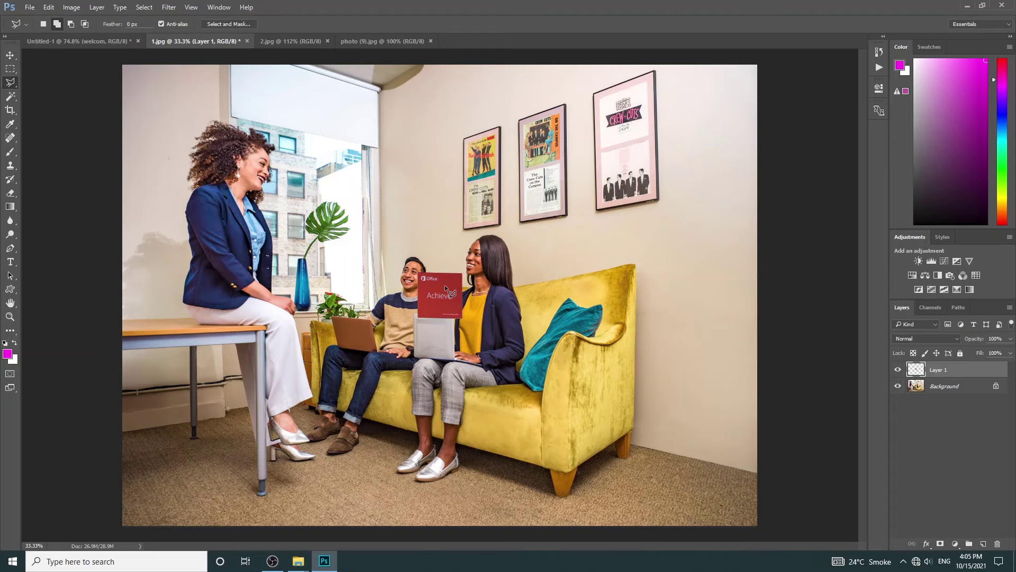
key("ctrl+t")
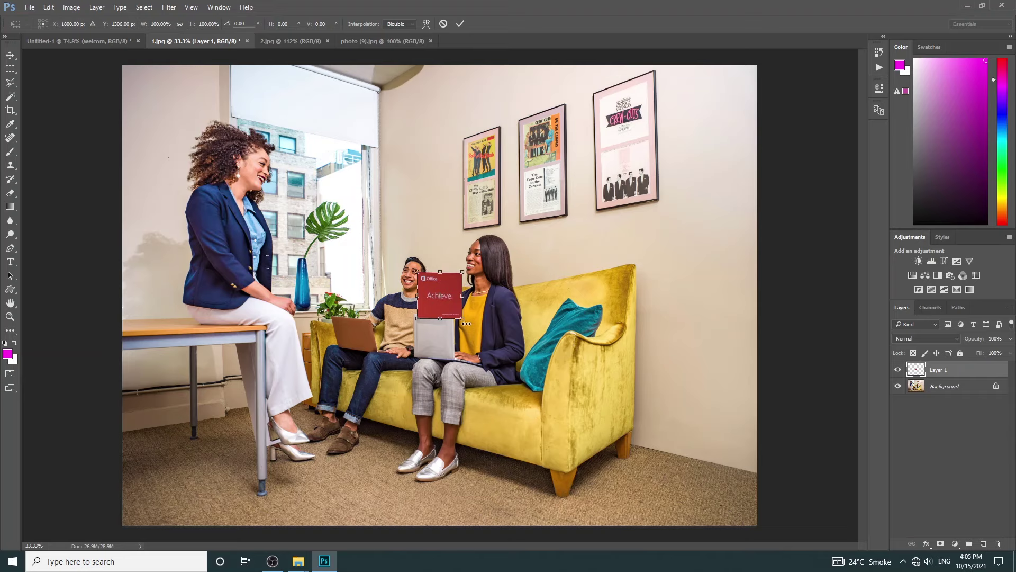
mouse_move(463, 318)
left_mouse_down()
mouse_move(604, 485)
mouse_move(651, 438)
mouse_move(619, 485)
mouse_move(498, 359)
mouse_move(484, 411)
mouse_move(487, 487)
mouse_move(564, 486)
mouse_move(656, 369)
mouse_move(556, 399)
mouse_move(545, 471)
mouse_move(625, 386)
mouse_move(514, 440)
mouse_move(561, 405)
mouse_move(603, 460)
mouse_move(555, 415)
mouse_move(674, 392)
mouse_move(683, 407)
mouse_move(640, 352)
mouse_move(534, 371)
mouse_move(594, 491)
mouse_move(501, 391)
mouse_move(593, 498)
mouse_move(628, 505)
mouse_move(524, 371)
mouse_move(532, 377)
mouse_move(617, 518)
mouse_move(585, 479)
mouse_move(598, 497)
left_mouse_up()
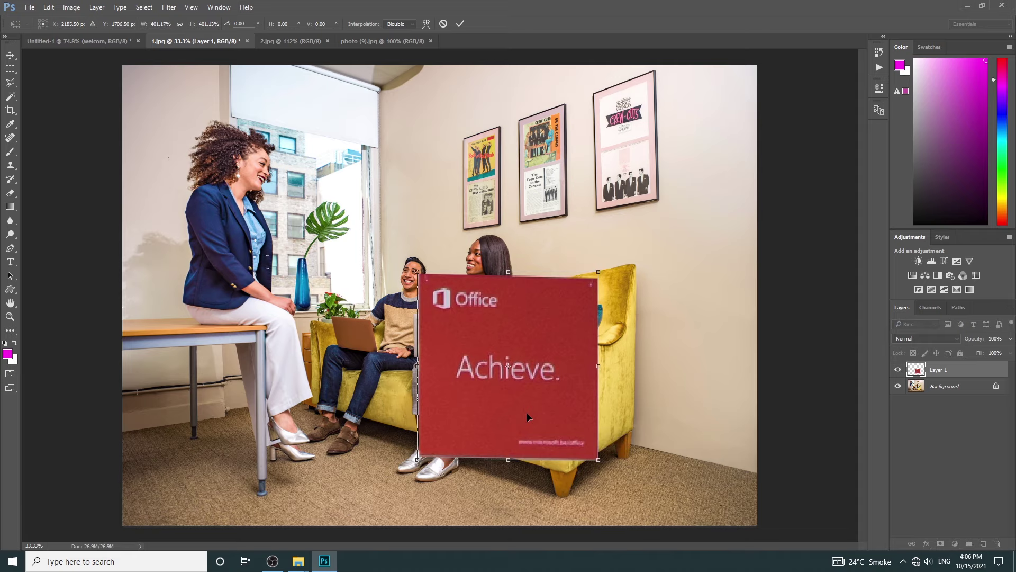
right_click(504, 323)
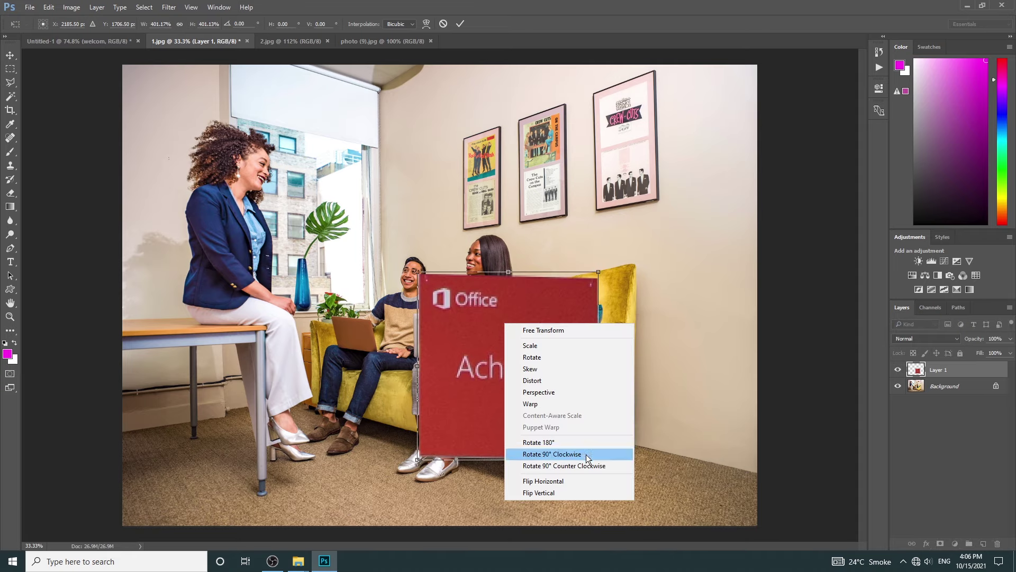
left_click(585, 454)
right_click(501, 341)
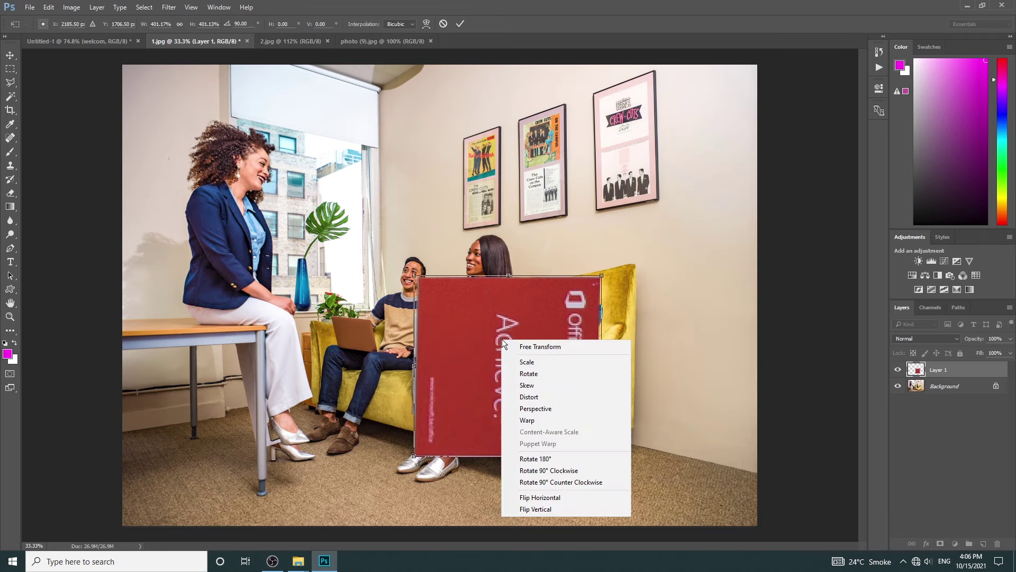
key("ctrl+z")
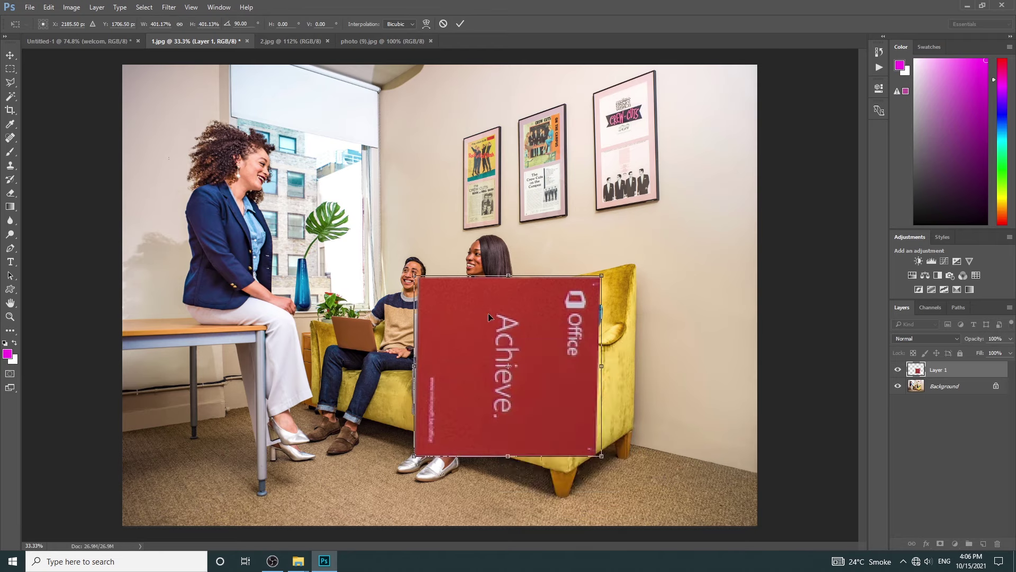
right_click(547, 363)
left_click(624, 522)
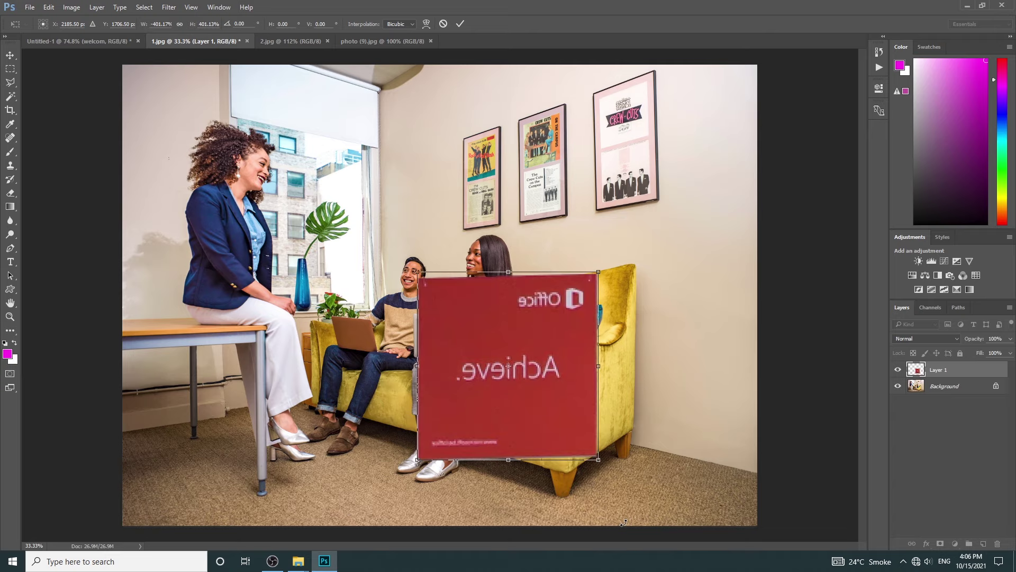
right_click(513, 349)
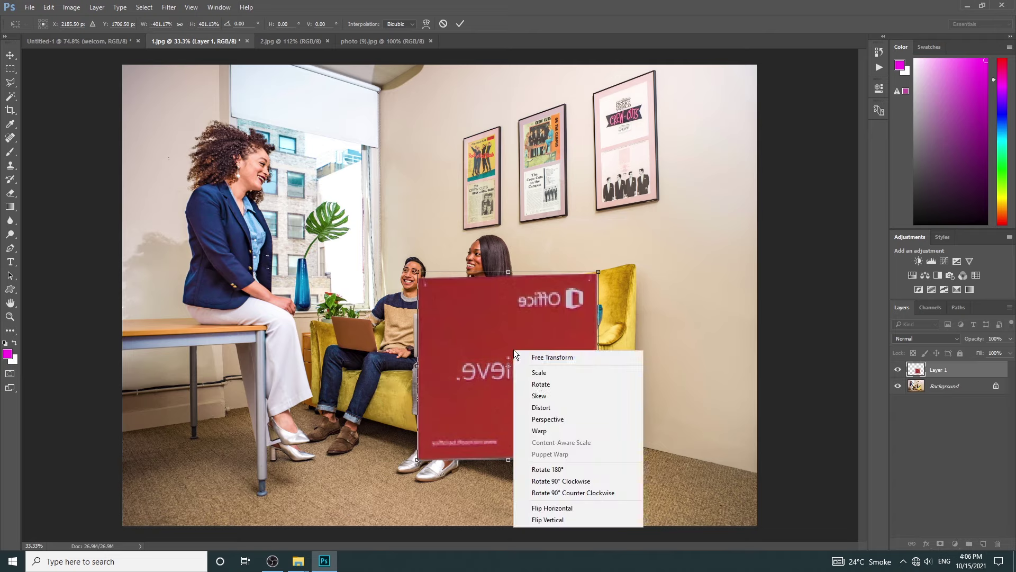
left_click(559, 516)
right_click(542, 345)
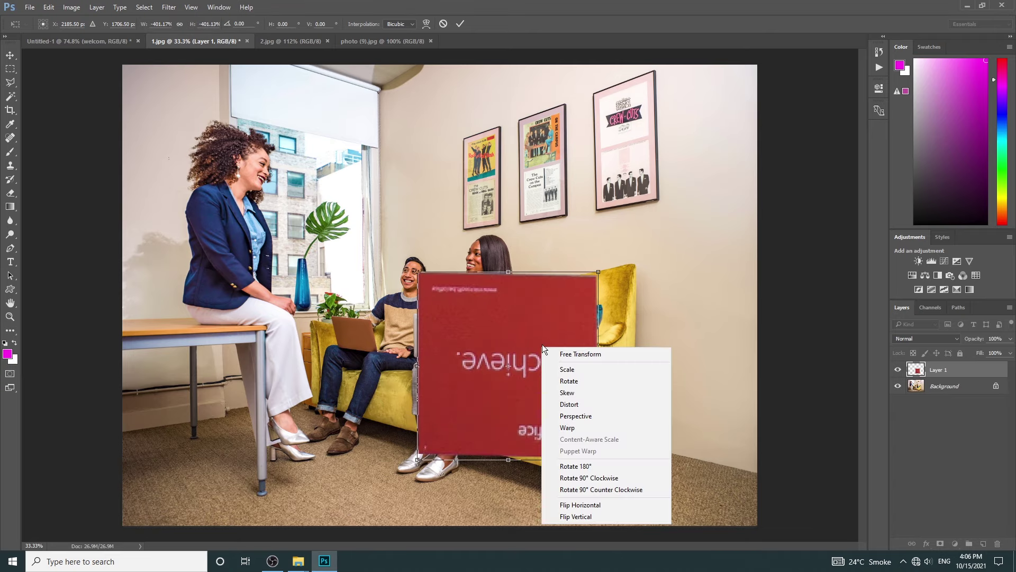
left_click(620, 466)
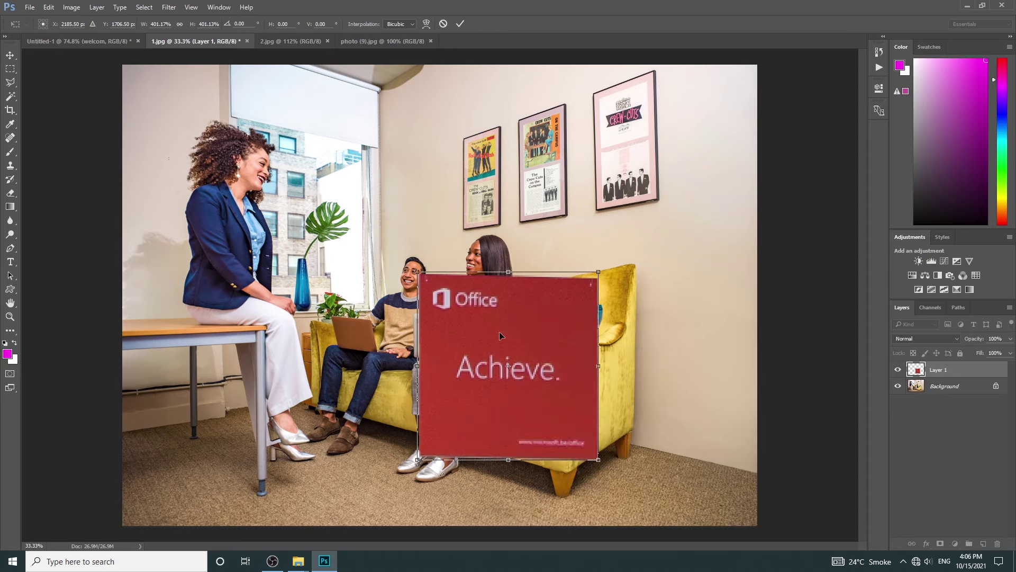
right_click(526, 317)
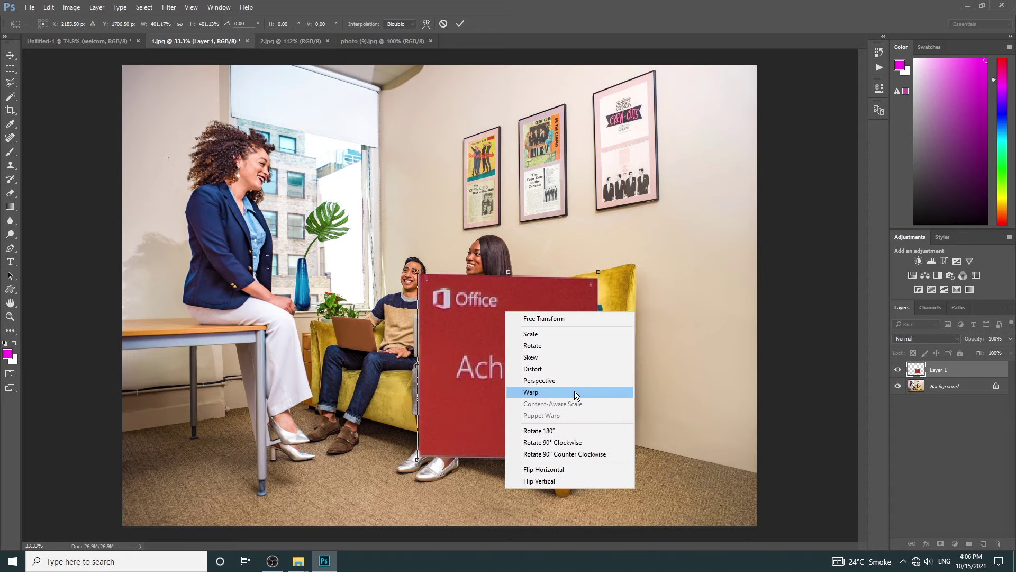
Warp the Achieve sign into a curved shape stretched around the sofa and yellow chair
left_click(575, 394)
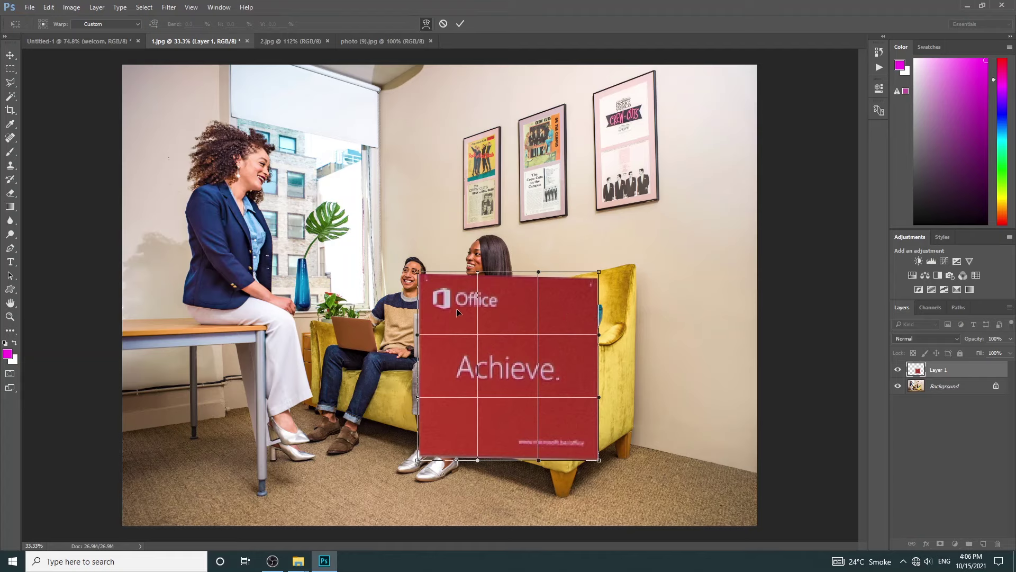
left_click_drag(445, 302, 399, 299)
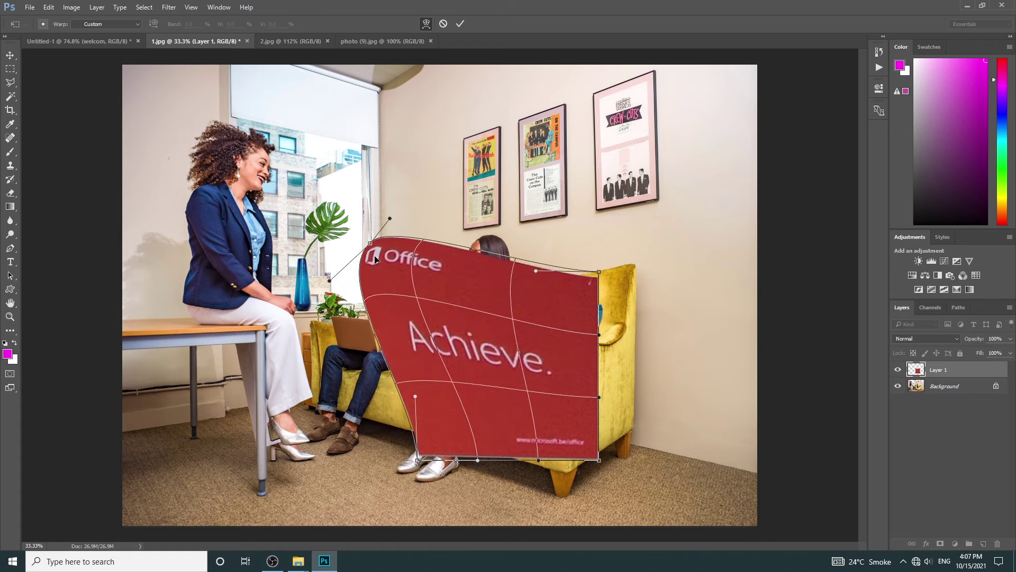
left_click_drag(400, 299, 338, 278)
left_click_drag(433, 435, 405, 461)
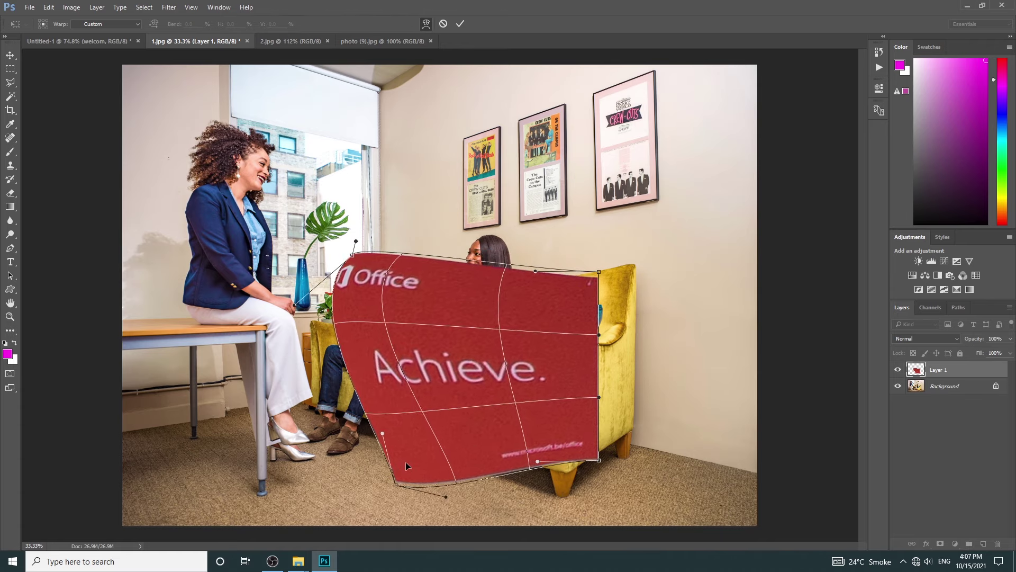
mouse_move(563, 434)
left_mouse_down()
mouse_move(579, 395)
mouse_move(583, 329)
left_mouse_up()
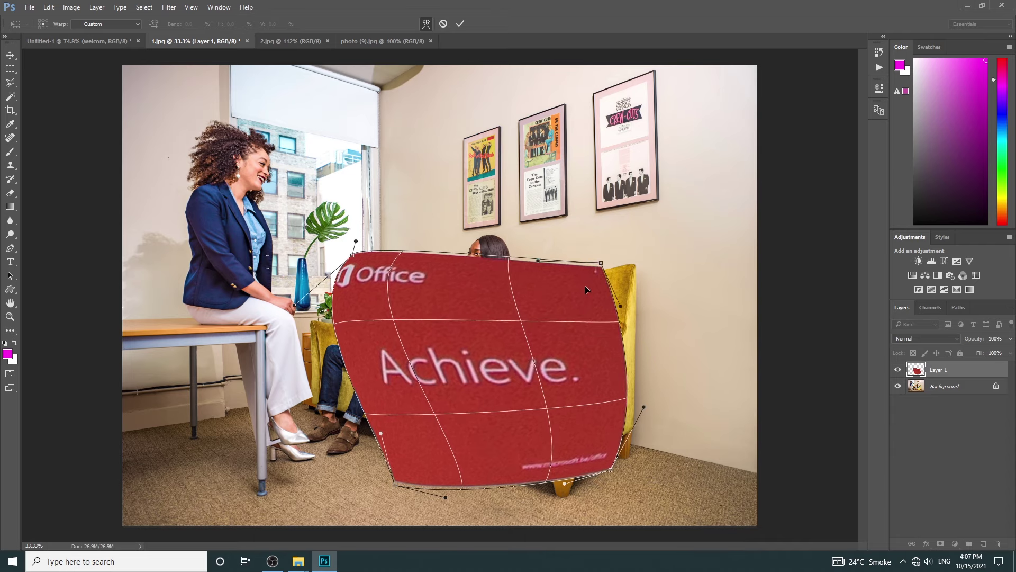
left_click_drag(598, 272, 603, 226)
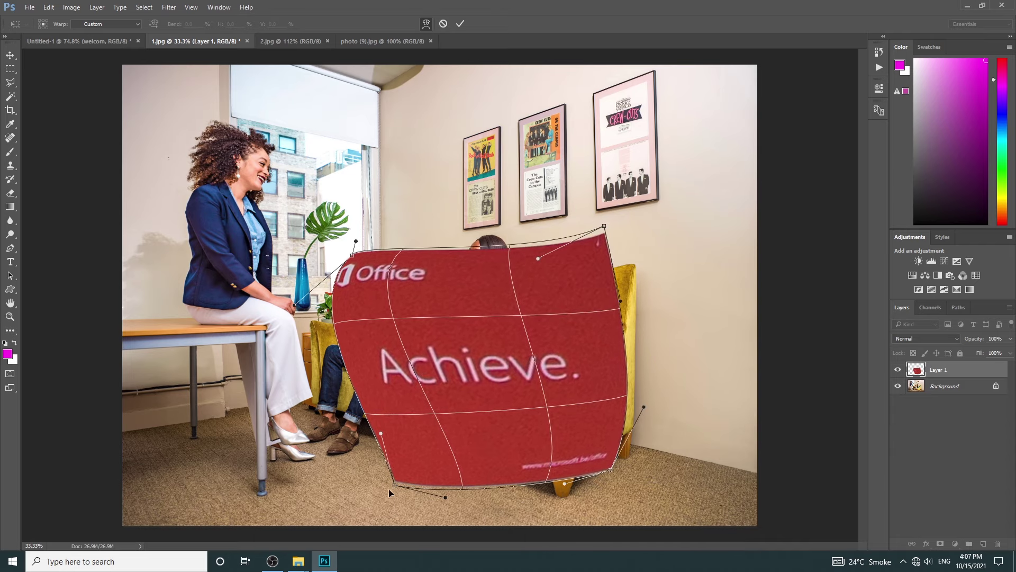
left_click_drag(394, 486, 364, 500)
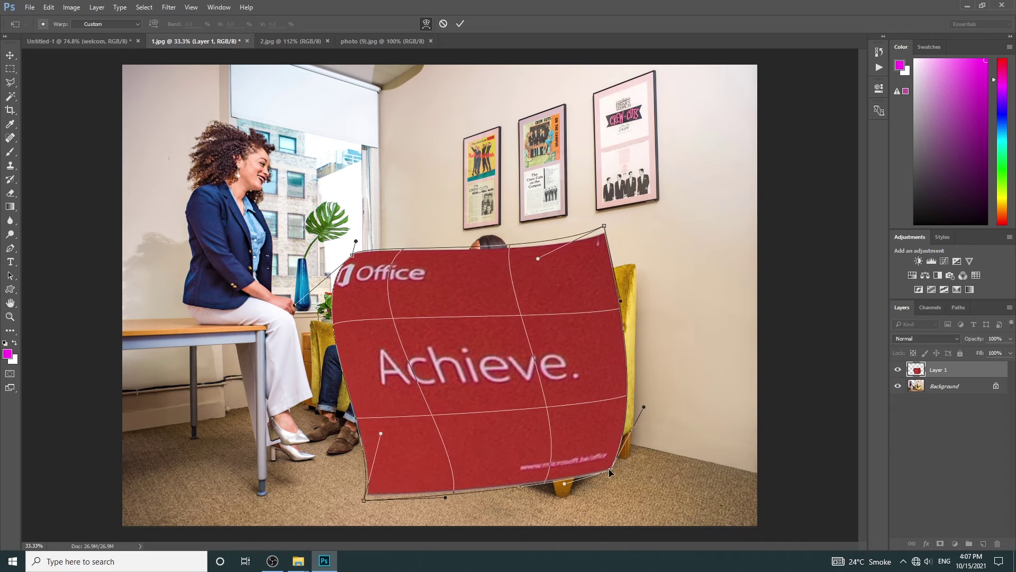
left_click_drag(609, 469, 650, 487)
key("l")
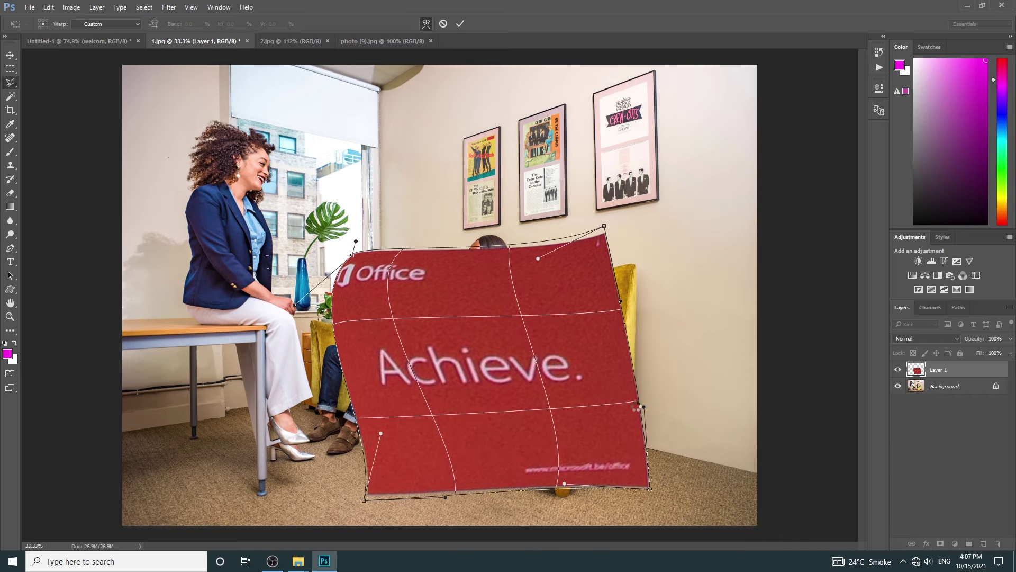
Move the Office banner down-left over the sofa's left side
key("v")
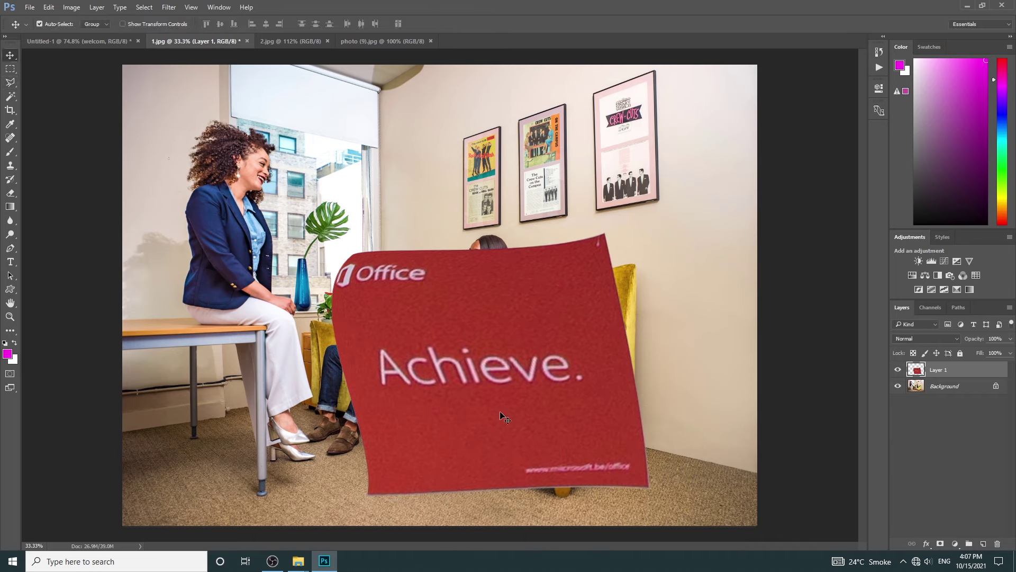
mouse_move(465, 345)
left_mouse_down()
mouse_move(365, 235)
mouse_move(504, 256)
mouse_move(281, 233)
mouse_move(516, 259)
left_mouse_up()
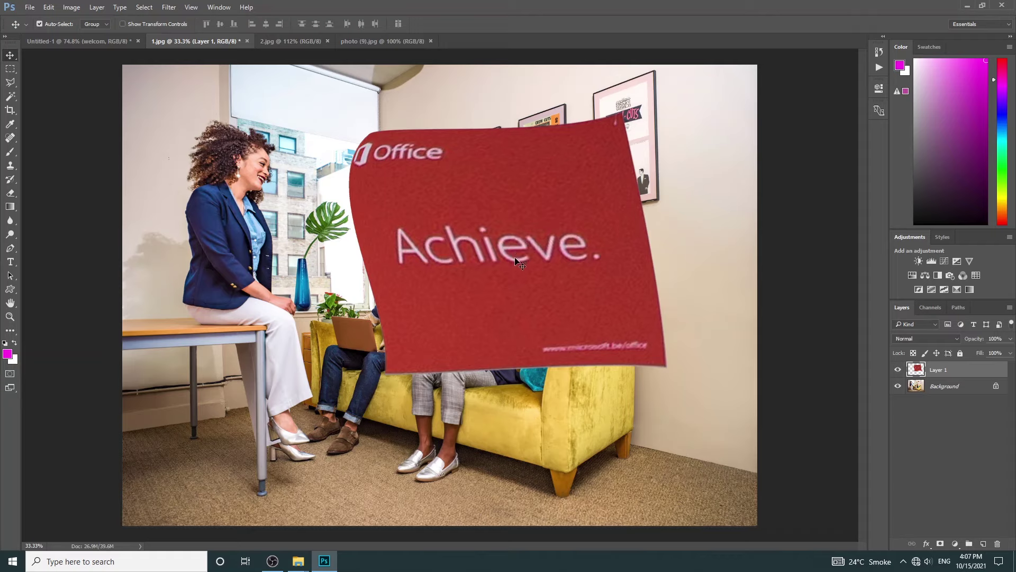
mouse_move(481, 263)
left_mouse_down()
mouse_move(453, 322)
mouse_move(423, 341)
mouse_move(390, 313)
left_mouse_up()
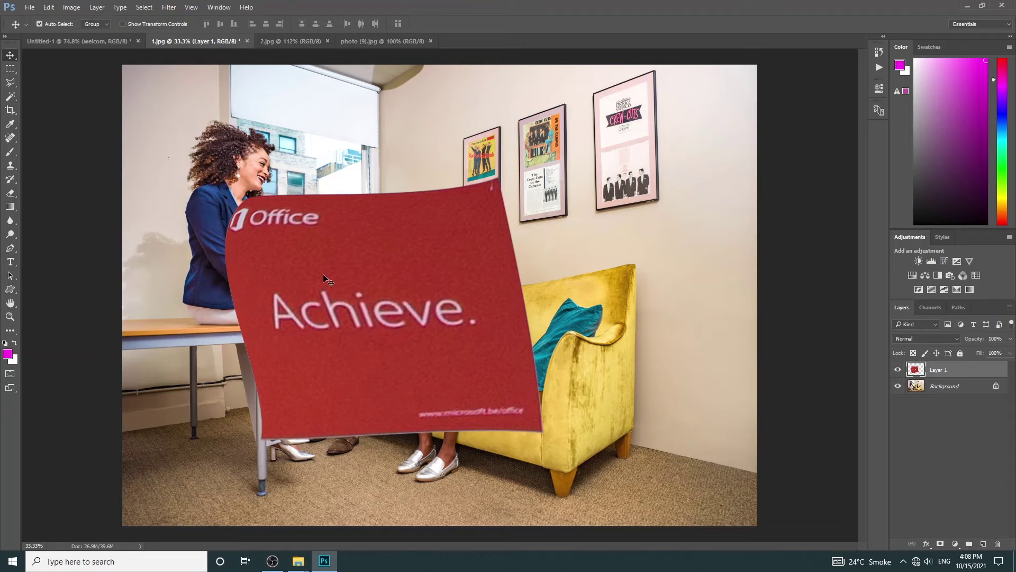
Hide the Layer 1 Achieve banner and zoom in on the man's face
left_click(898, 370)
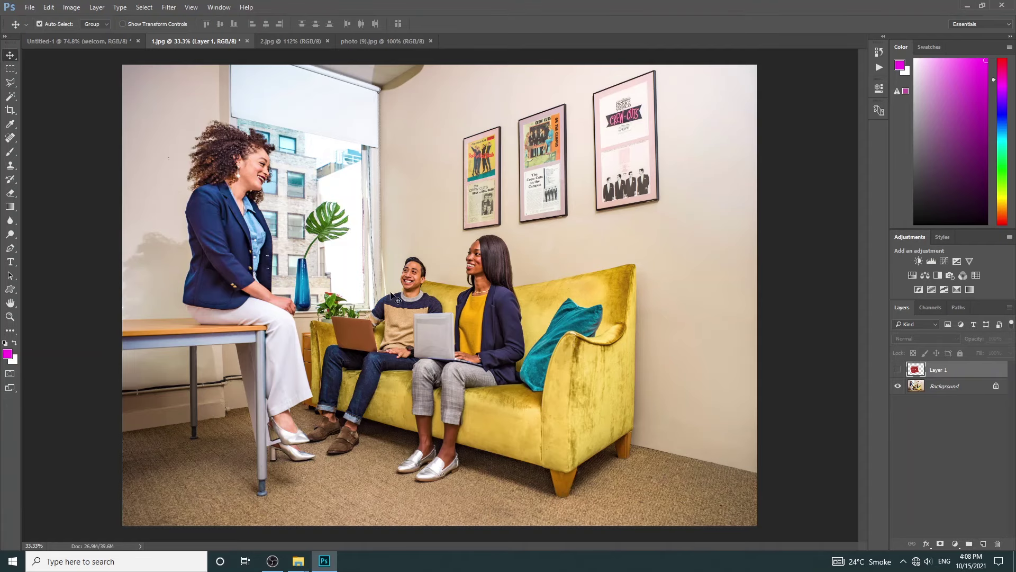
scroll(415, 281, "up", 1)
scroll(395, 278, "up", 2)
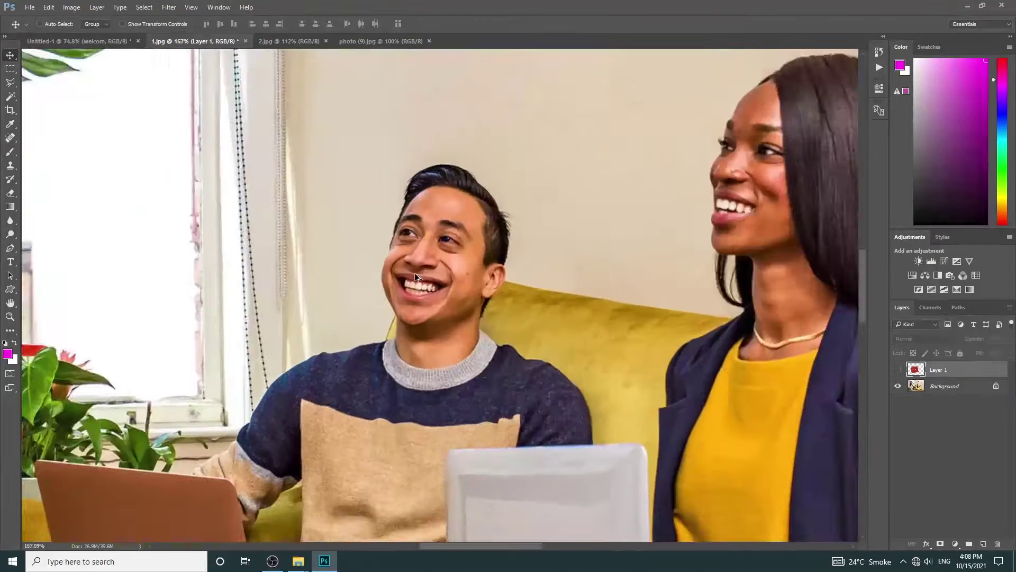
scroll(414, 272, "up", 2)
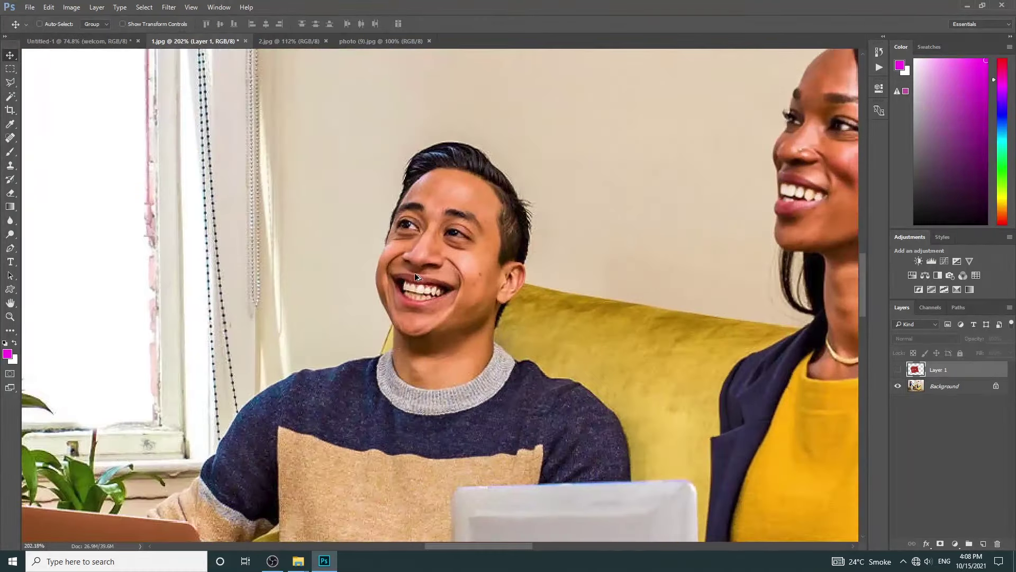
Select the Blur tool from the blur, sharpen and smudge flyout
left_click(9, 222)
left_click(9, 222)
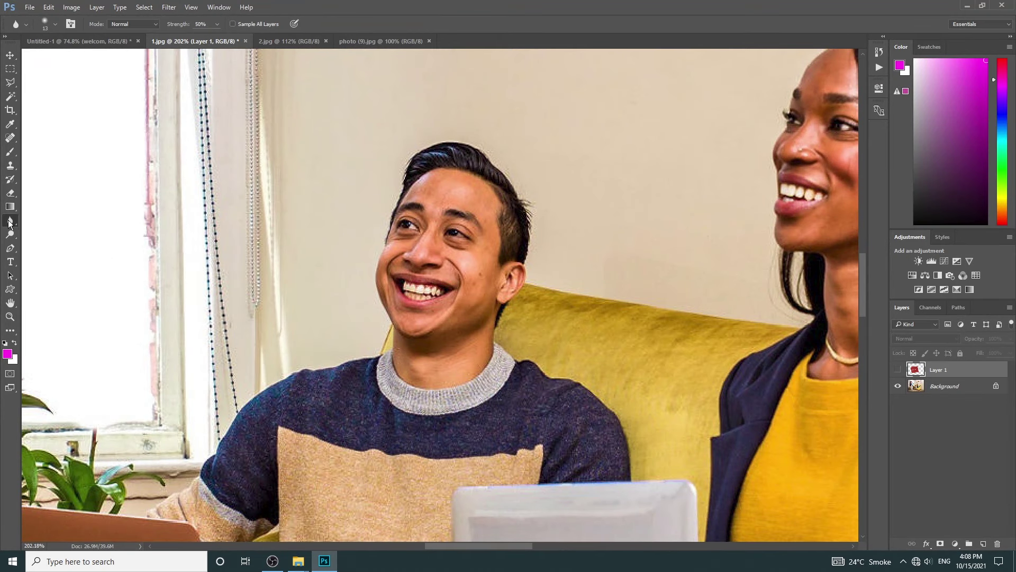
left_click(9, 222)
right_click(9, 222)
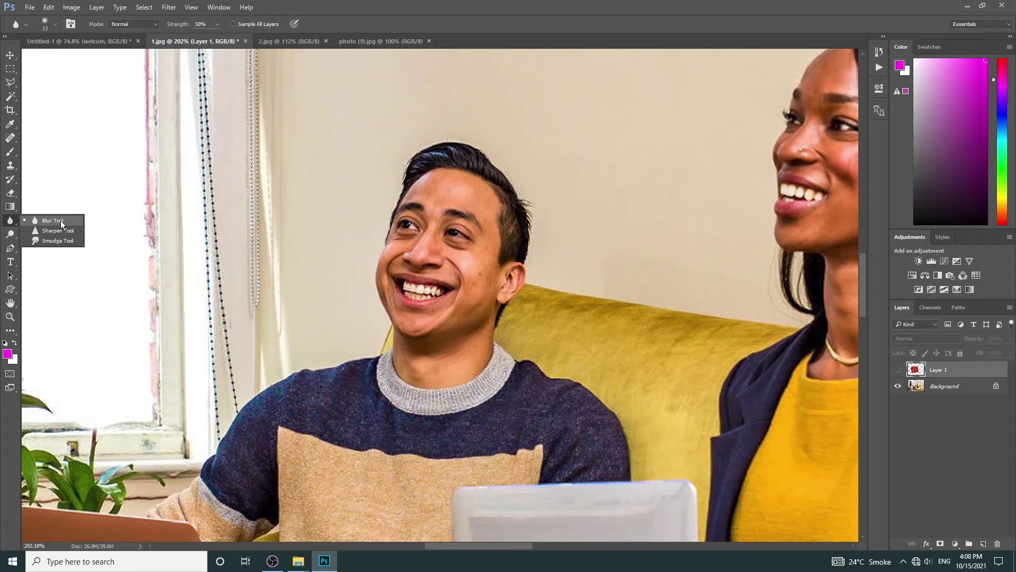
left_click(58, 221)
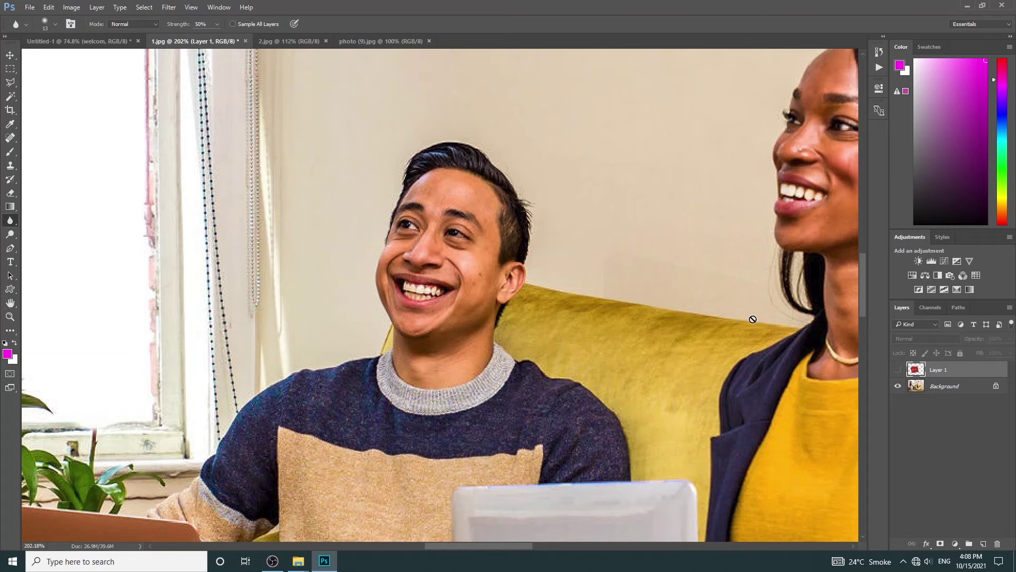
Blur the man's face on the Background layer with an enlarged Blur brush at 100% strength
left_click(950, 387)
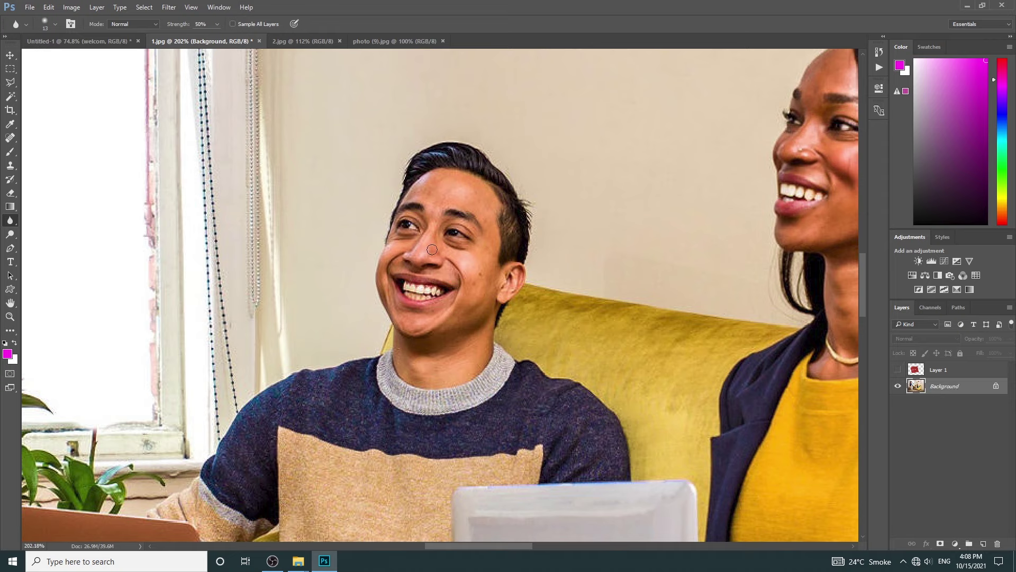
key("bracketright")
key("bracketright")
key("bracketright")
key("bracketright")
key("bracketright")
key("bracketright")
key("bracketright")
key("bracketright")
key("bracketright")
key("bracketright")
key("bracketright")
key("bracketright")
left_click_drag(434, 260, 434, 256)
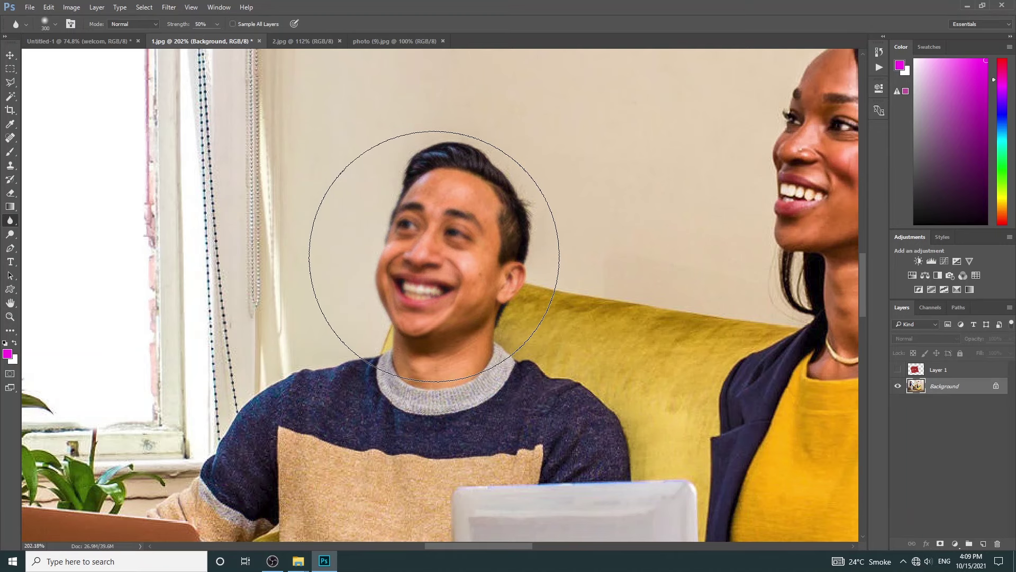
left_click_drag(434, 256, 434, 254)
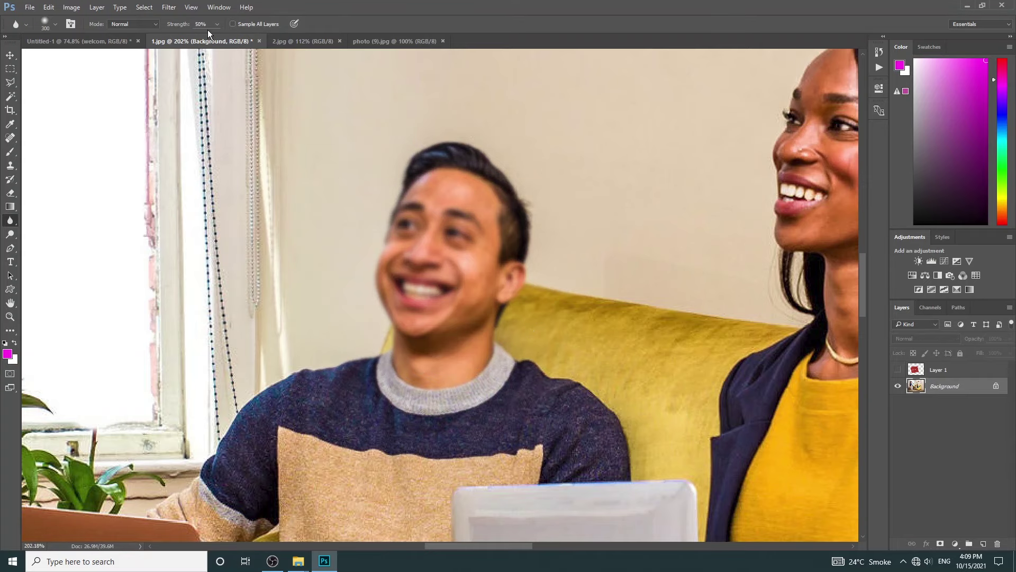
left_click_drag(214, 39, 244, 38)
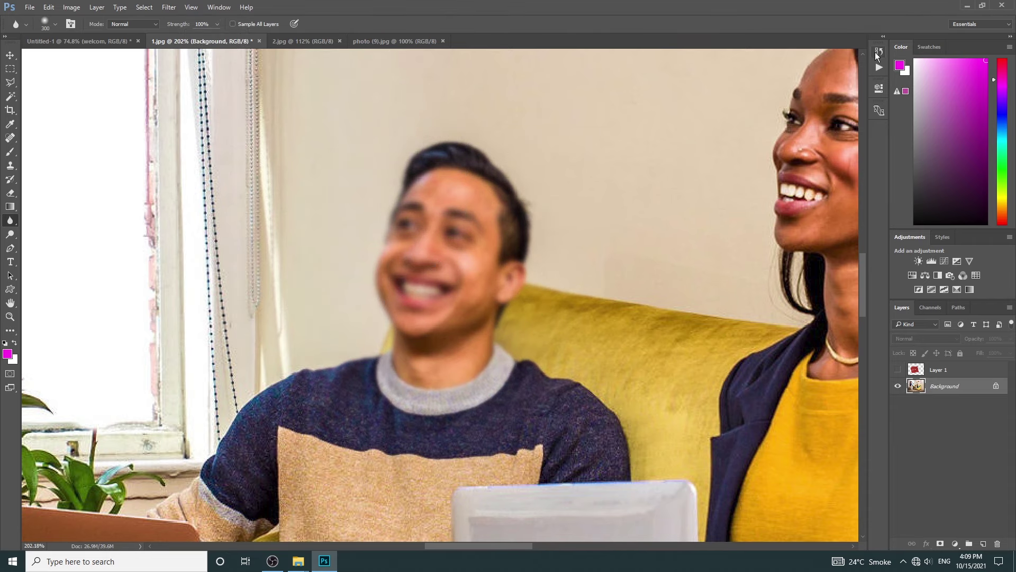
Revert to the 1.jpg History snapshot, discarding the blur and the banner layer
left_click(878, 52)
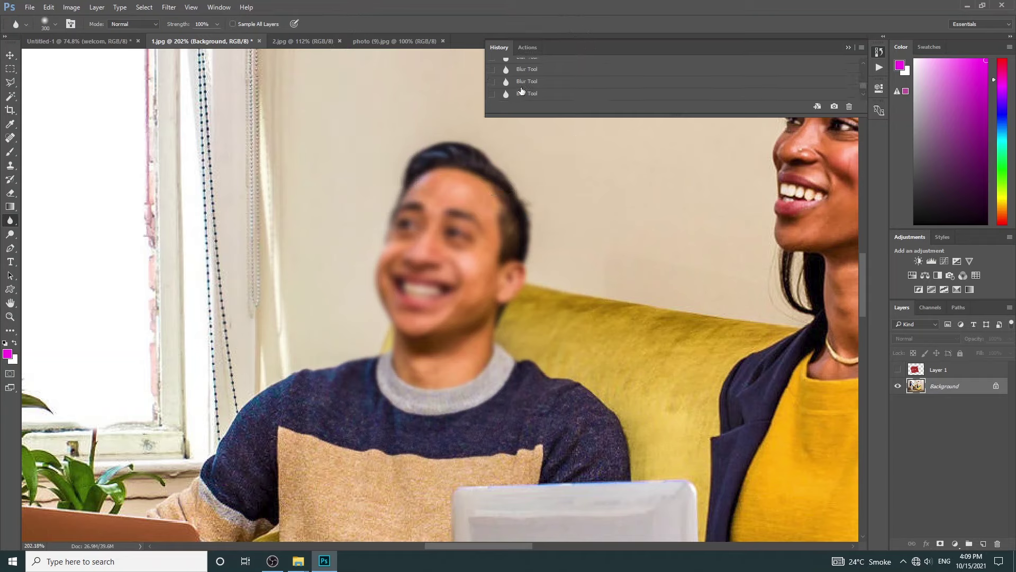
scroll(524, 88, "up", 5)
scroll(525, 88, "up", 5)
scroll(525, 89, "up", 5)
scroll(525, 90, "up", 5)
scroll(526, 90, "up", 2)
left_click(530, 66)
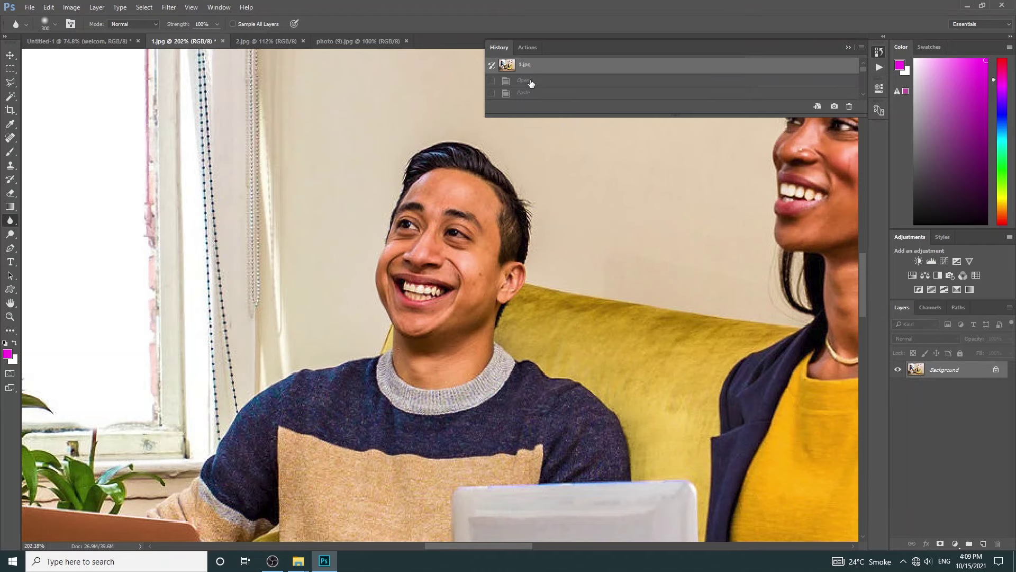
left_click(849, 47)
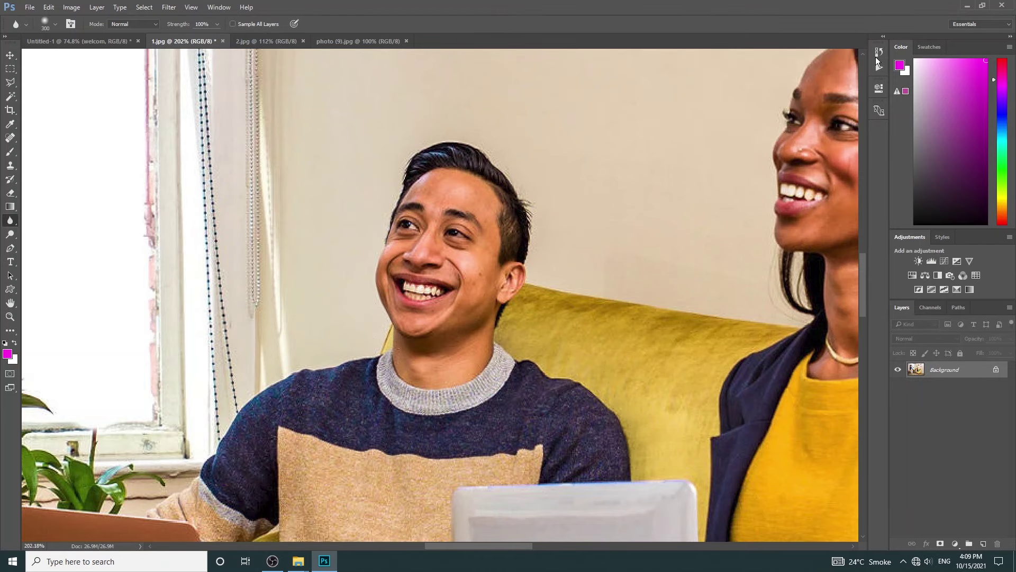
right_click(12, 222)
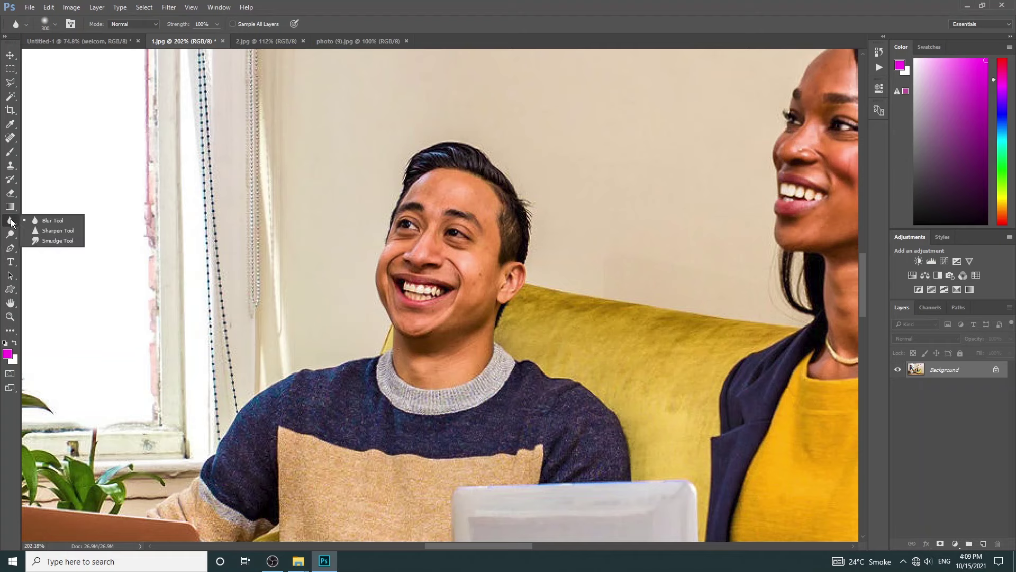
left_click(43, 230)
key("bracketright")
key("bracketright")
key("bracketright")
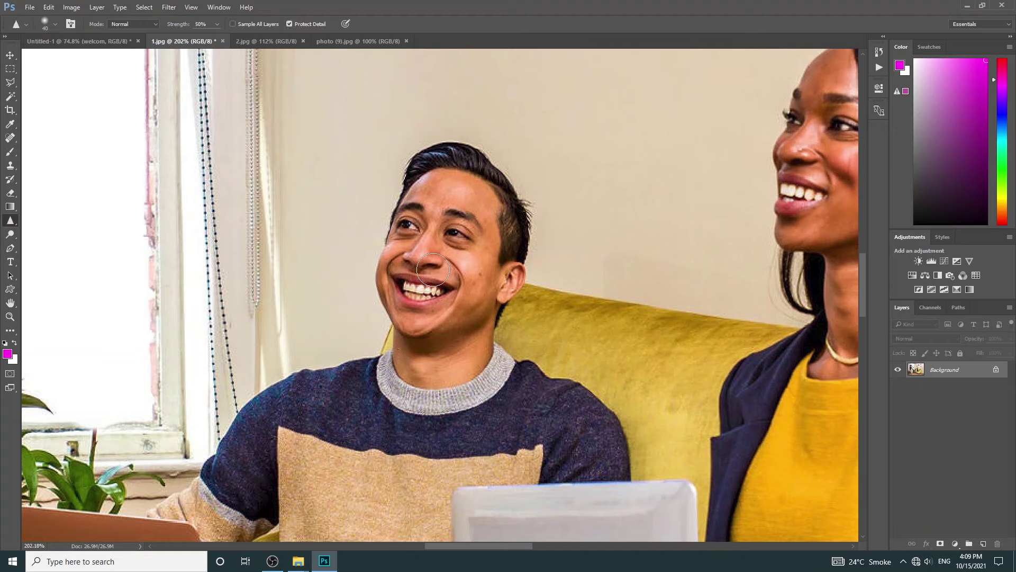
key("bracketright")
key("bracketright")
key("bracketright")
key("bracketright")
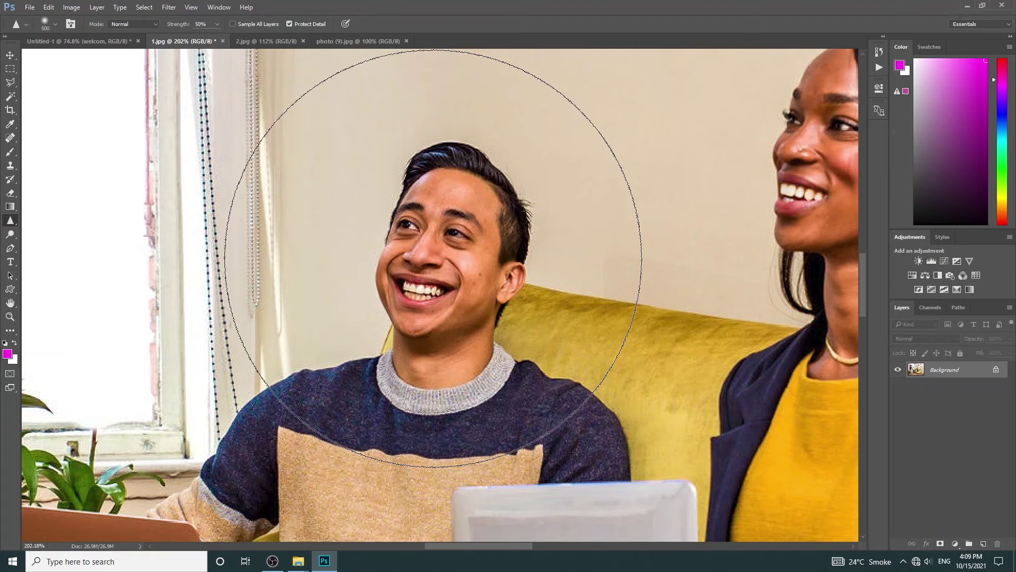
left_click_drag(433, 258, 433, 258)
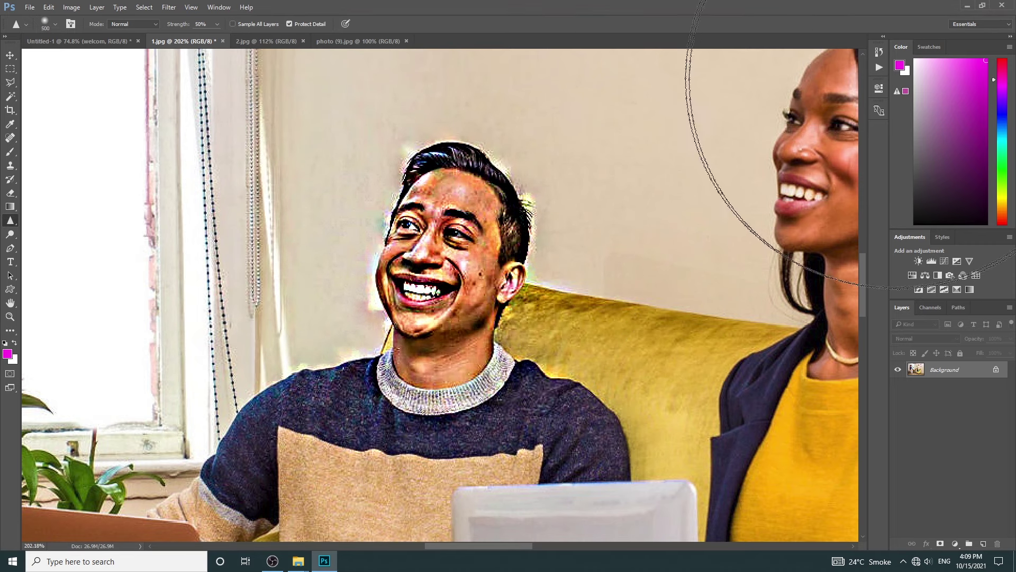
left_click(878, 52)
left_click(558, 67)
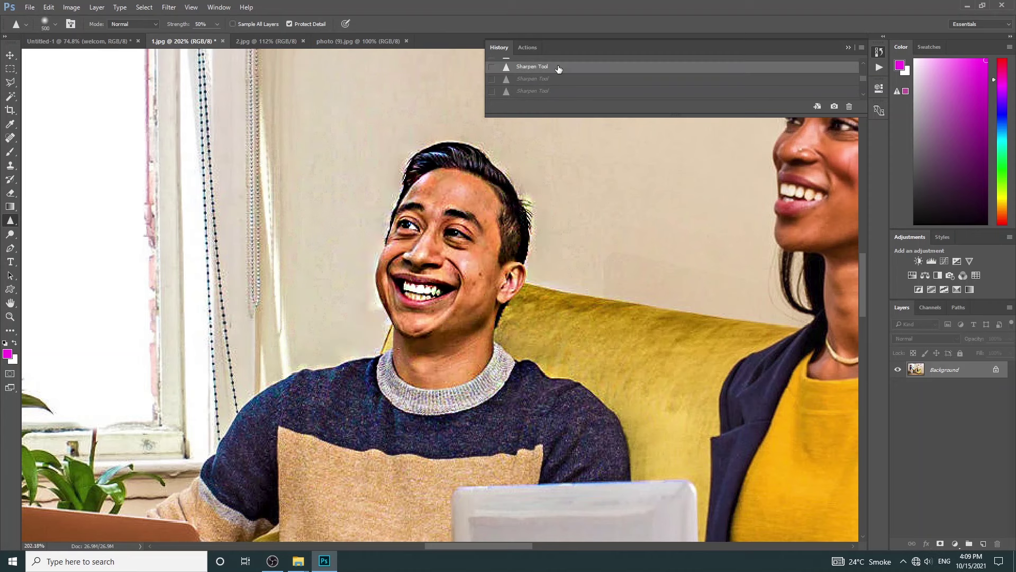
left_click(529, 56)
right_click(10, 220)
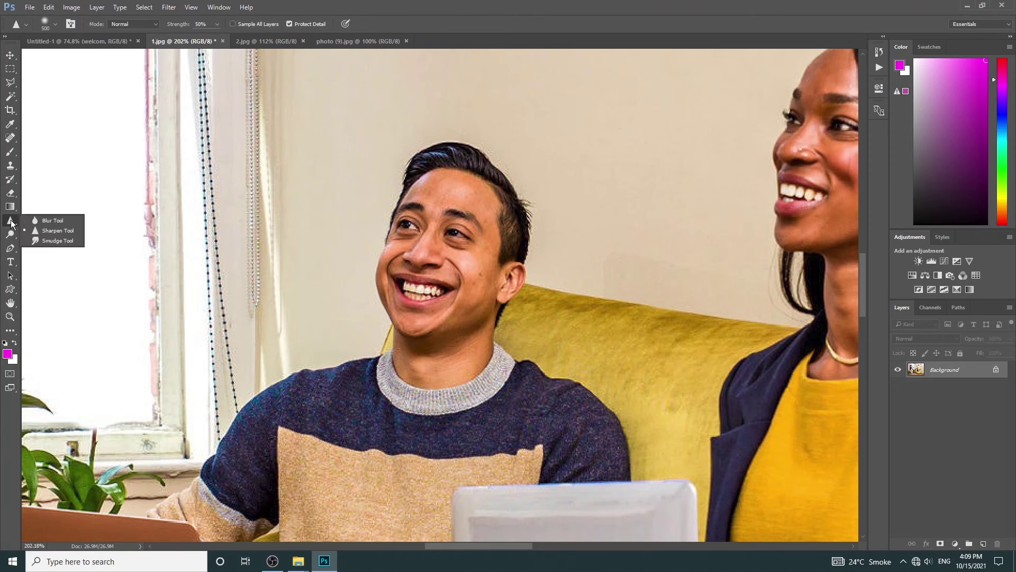
Smear the man's face and the area around the left laptop with a 300-px Smudge brush
left_click(65, 240)
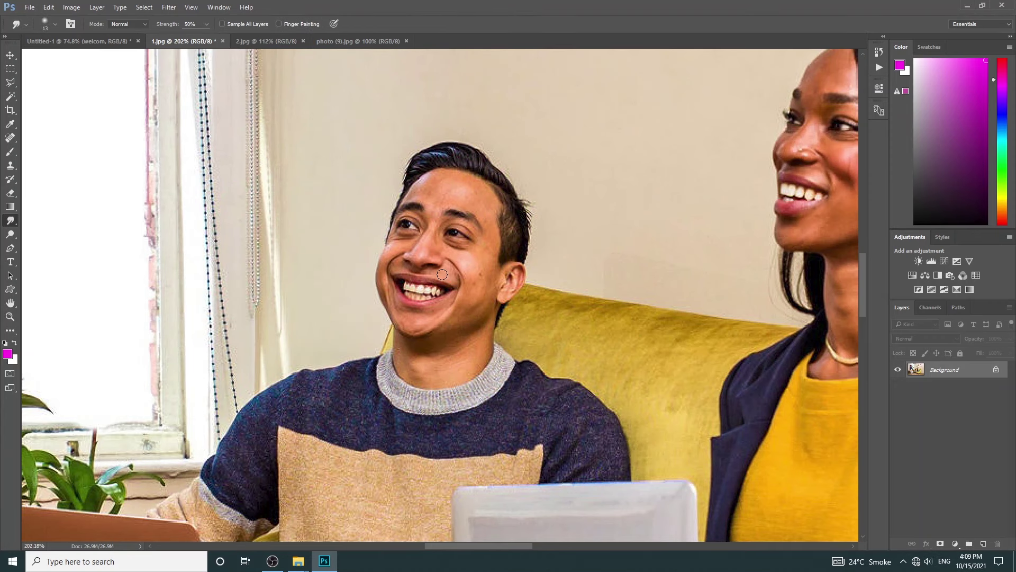
key("bracketright")
key("bracketright")
key("bracketright")
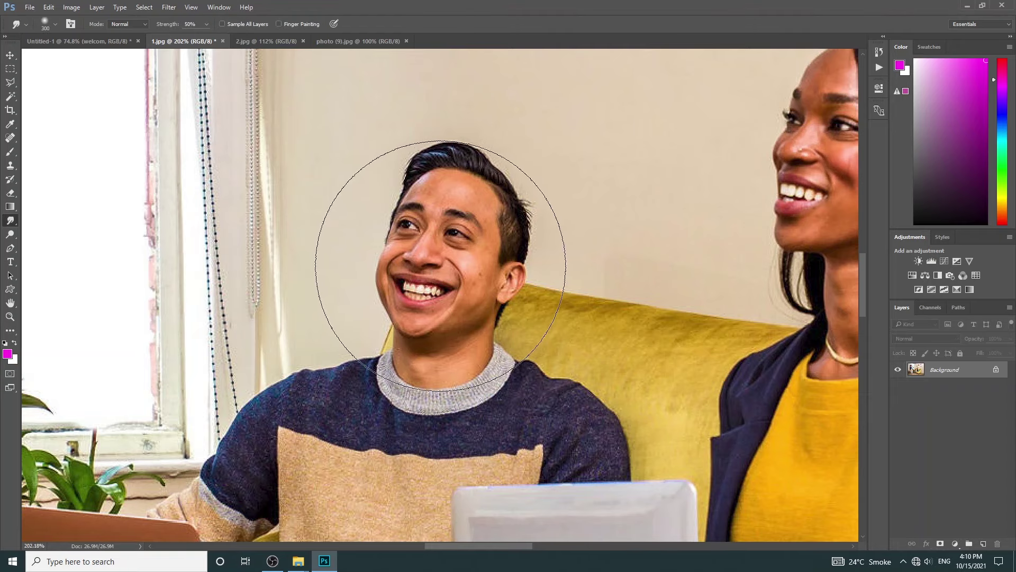
mouse_move(442, 251)
left_mouse_down()
mouse_move(363, 220)
mouse_move(547, 200)
mouse_move(329, 194)
mouse_move(277, 215)
mouse_move(476, 223)
mouse_move(318, 211)
mouse_move(344, 222)
left_mouse_up()
scroll(612, 363, "right", 6)
scroll(477, 335, "up", 1)
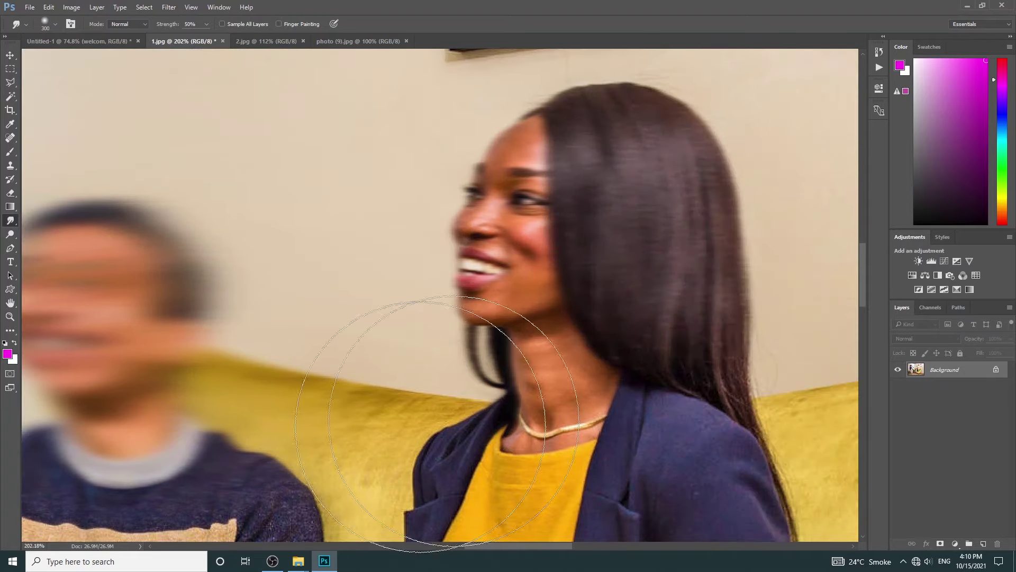
left_click_drag(371, 413, 583, 213)
mouse_move(413, 376)
left_mouse_down()
mouse_move(508, 249)
mouse_move(606, 193)
left_mouse_up()
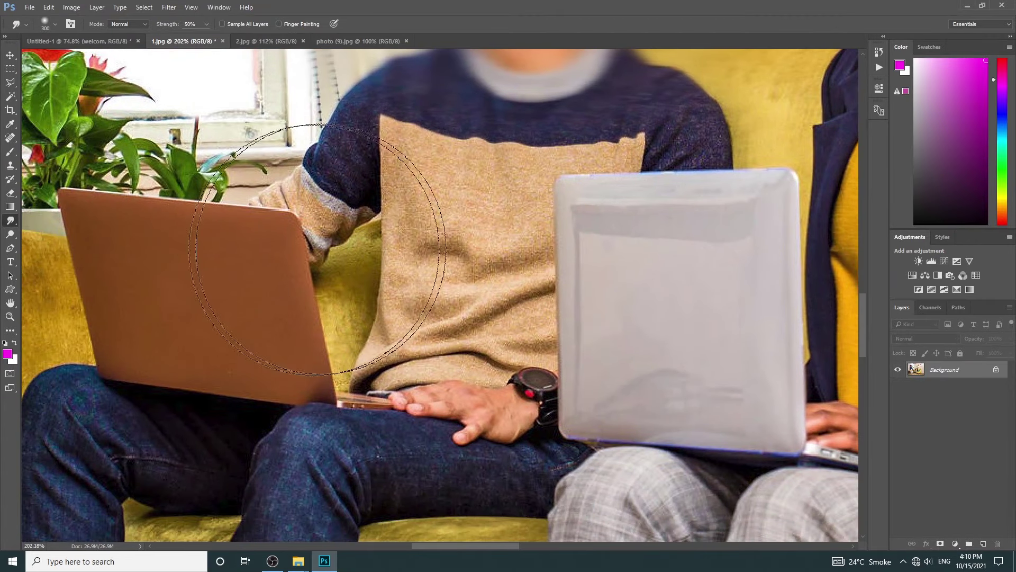
left_click_drag(314, 226, 227, 295)
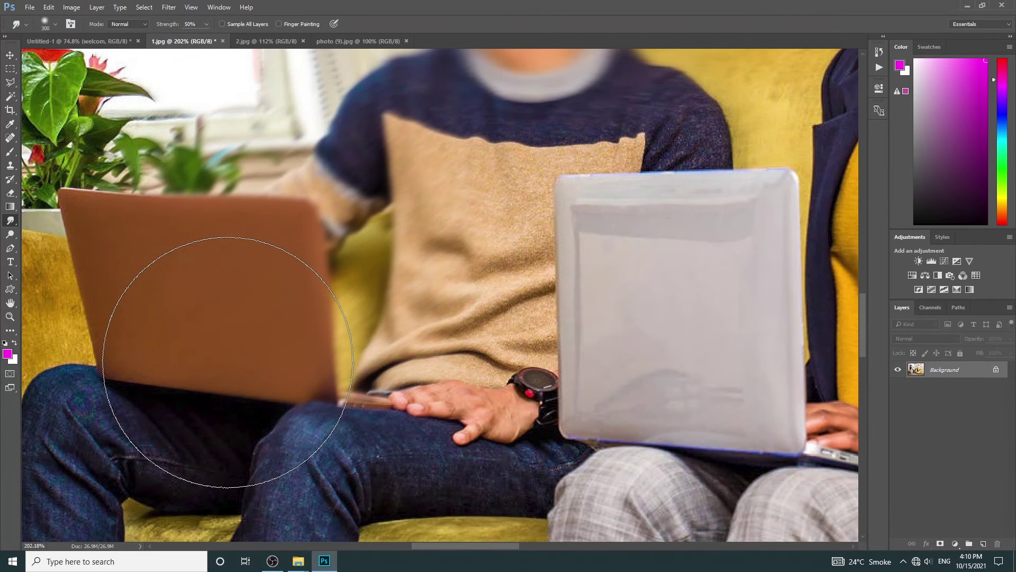
Revert to the 1.jpg History snapshot to discard the smudging, then pick the Dodge Tool
left_click(879, 52)
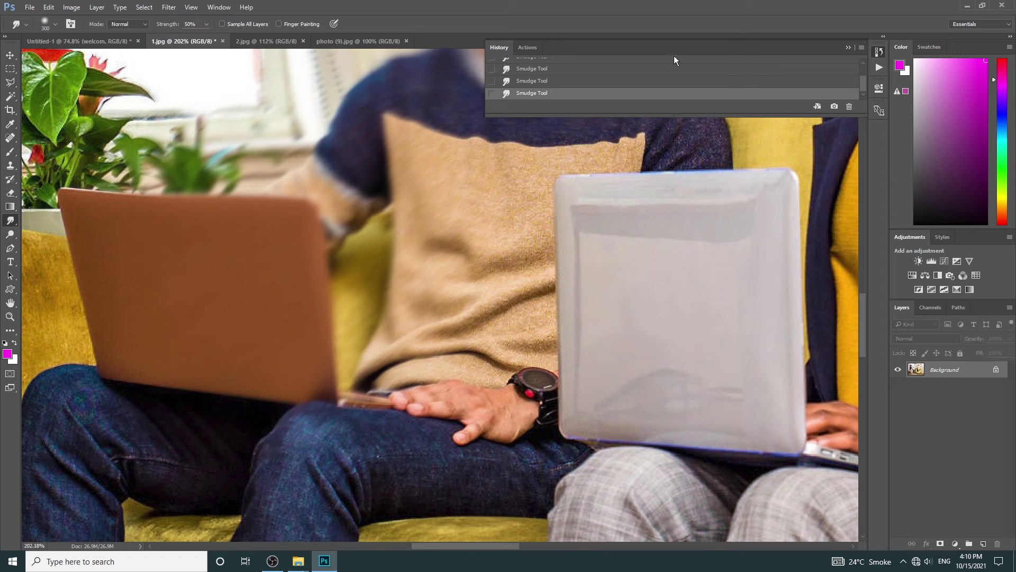
left_click(625, 64)
left_click(847, 47)
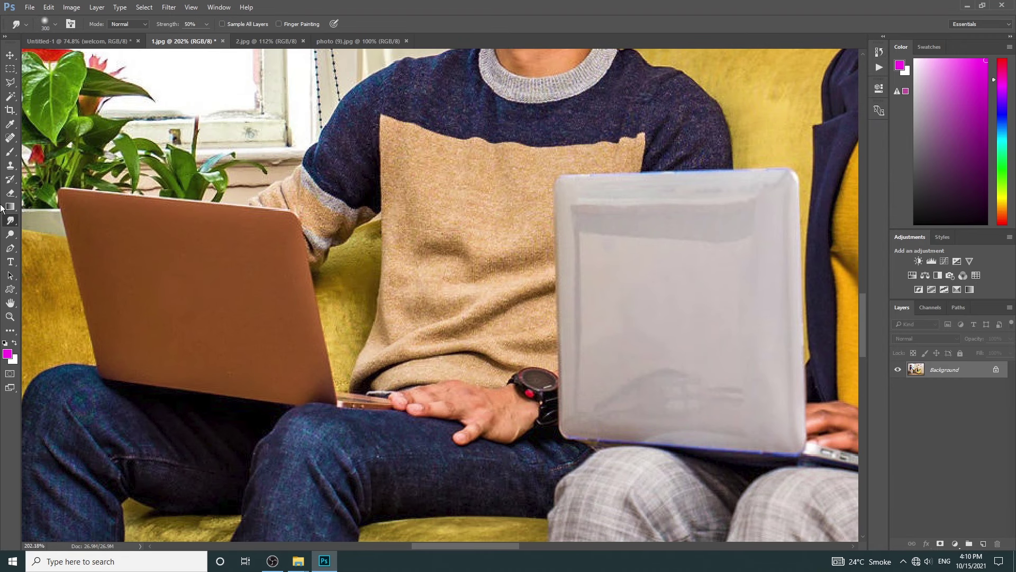
left_click(11, 240)
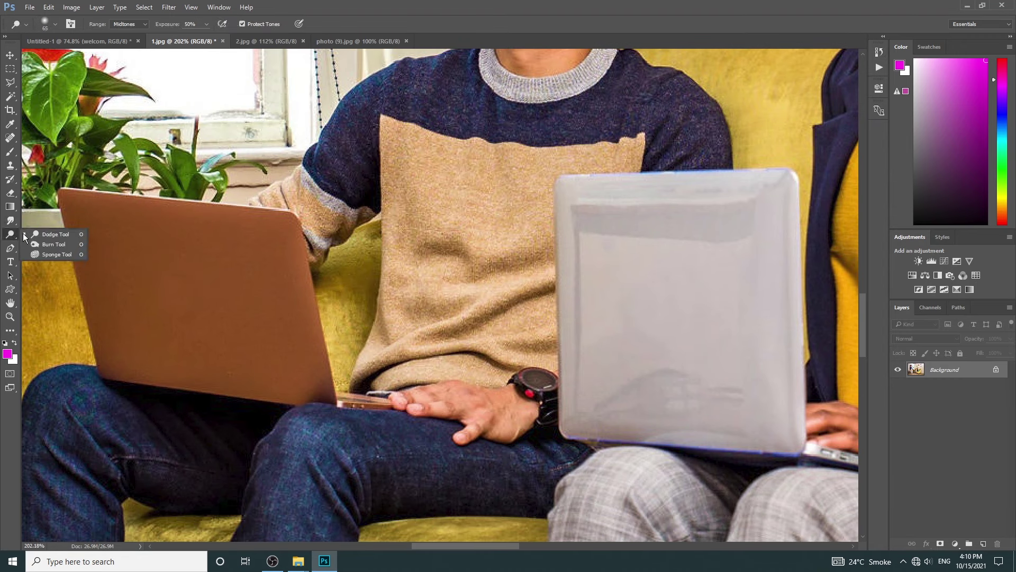
Lighten the skin on the man's and the woman's faces with the Dodge Tool
left_click(28, 233)
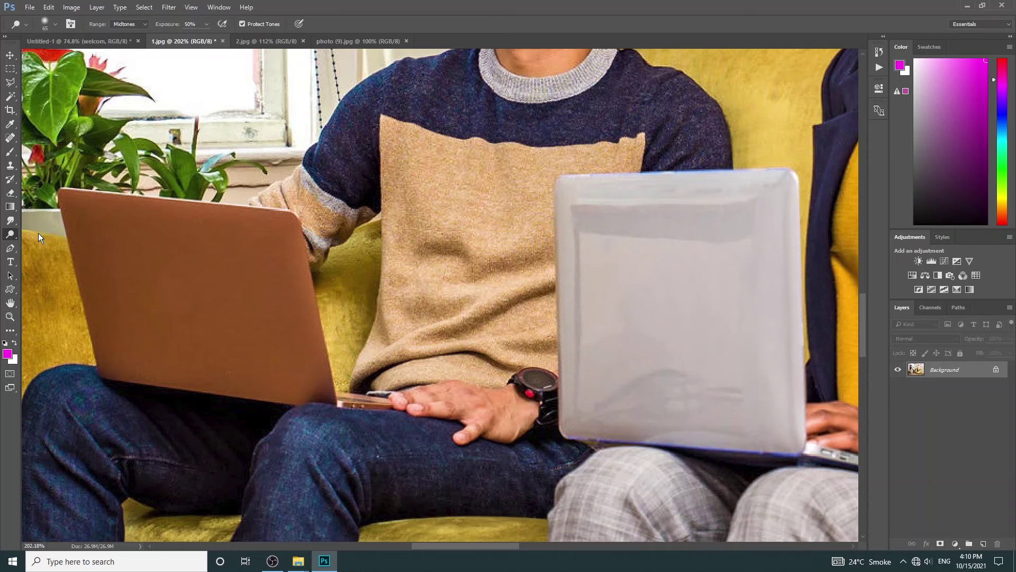
left_click_drag(451, 305, 349, 530)
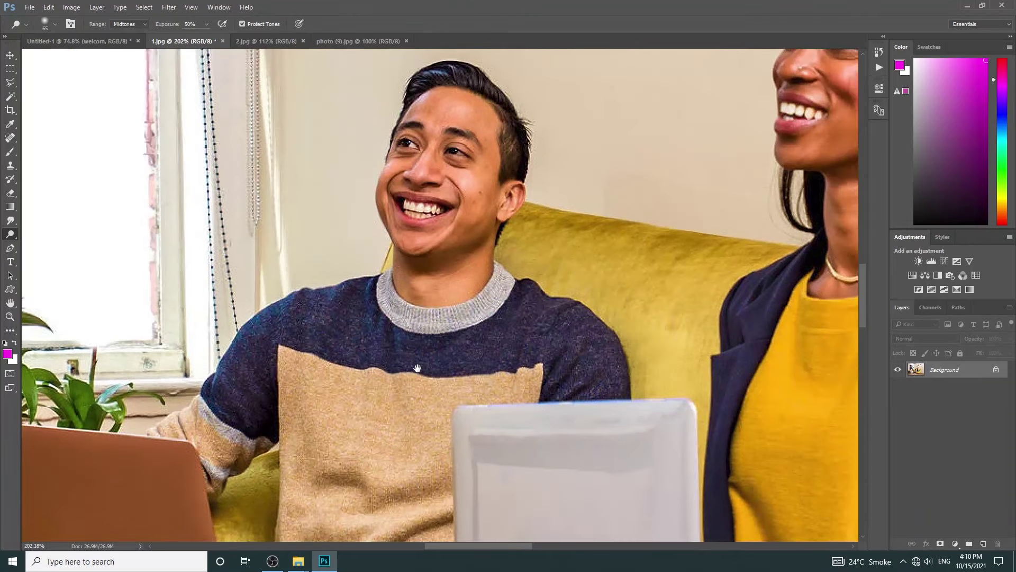
left_click_drag(448, 201, 455, 193)
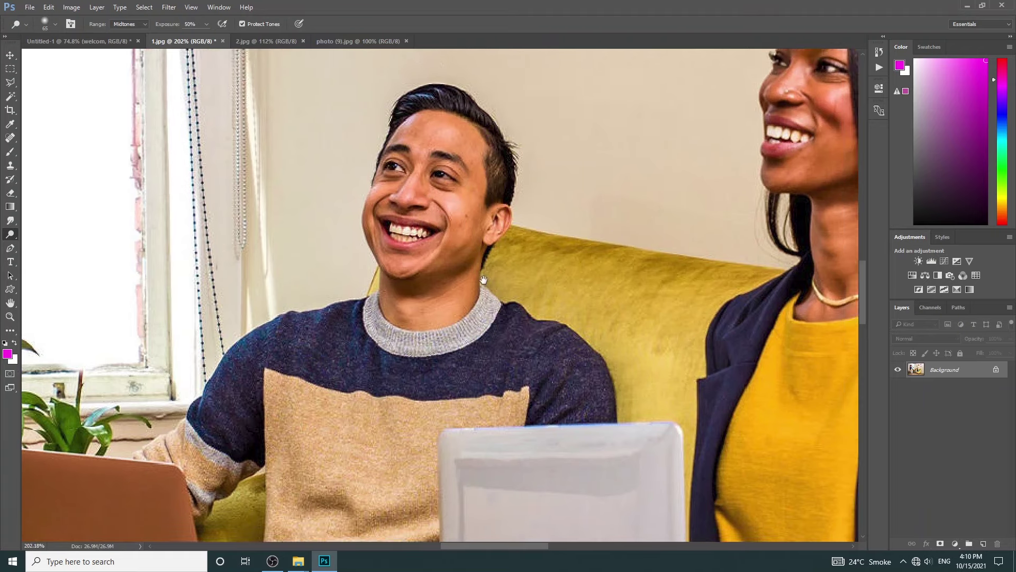
left_click_drag(656, 153, 439, 290)
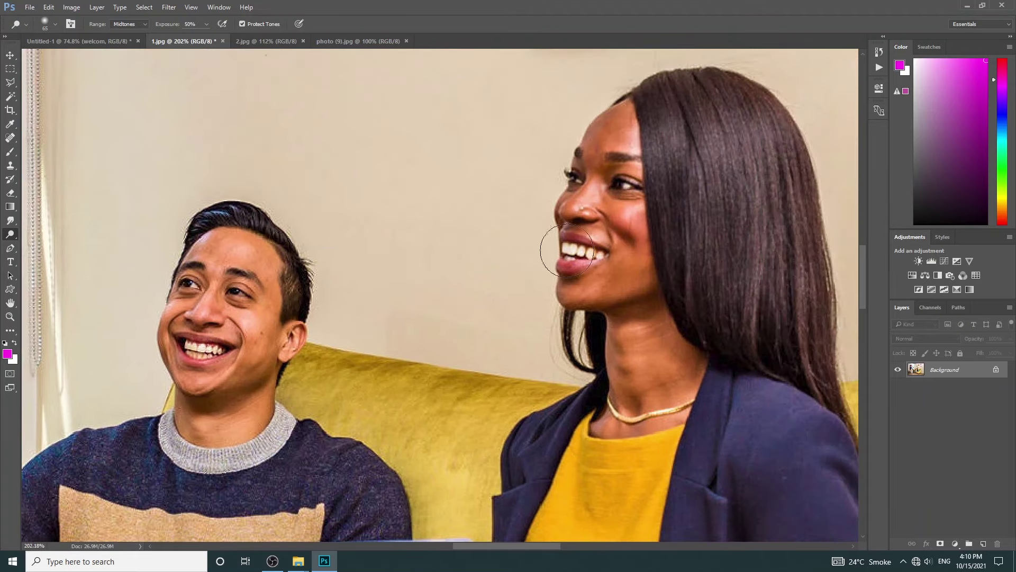
mouse_move(609, 165)
left_mouse_down()
mouse_move(636, 331)
mouse_move(625, 232)
mouse_move(643, 297)
mouse_move(593, 182)
mouse_move(622, 237)
mouse_move(622, 297)
left_mouse_up()
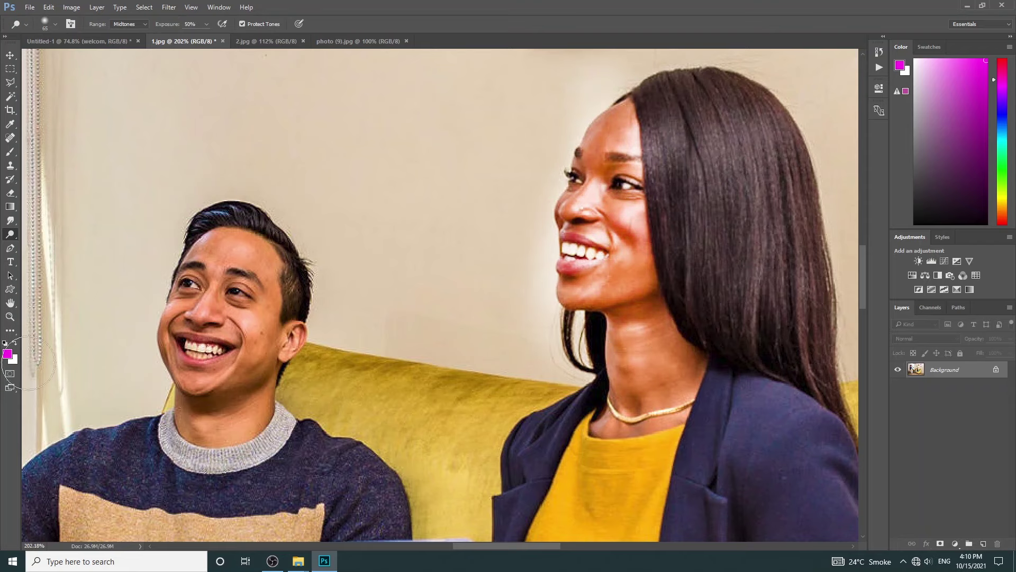
Darken the man's hair and forehead highlights with the Burn Tool
right_click(13, 240)
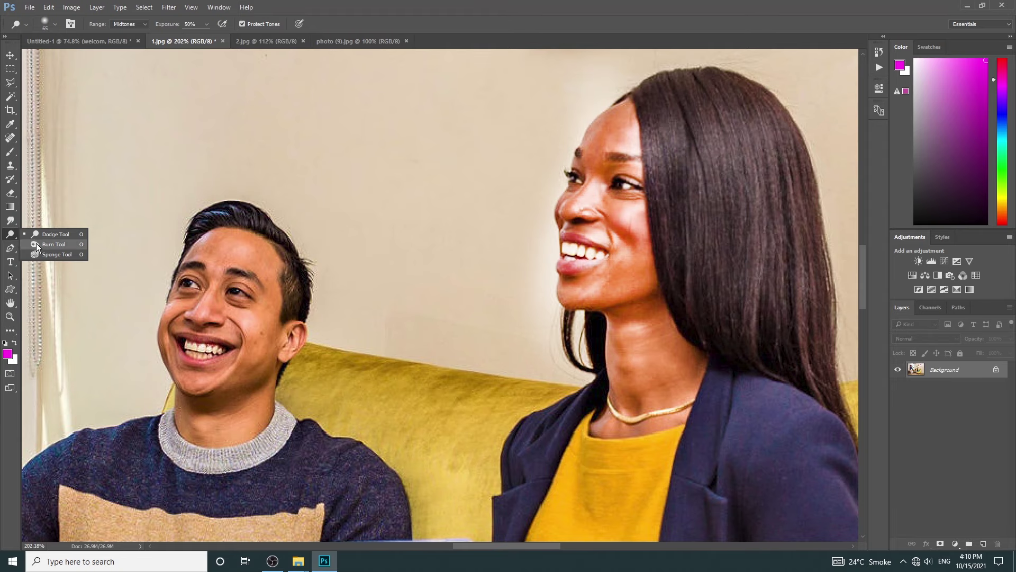
left_click(36, 243)
left_click_drag(196, 395, 244, 365)
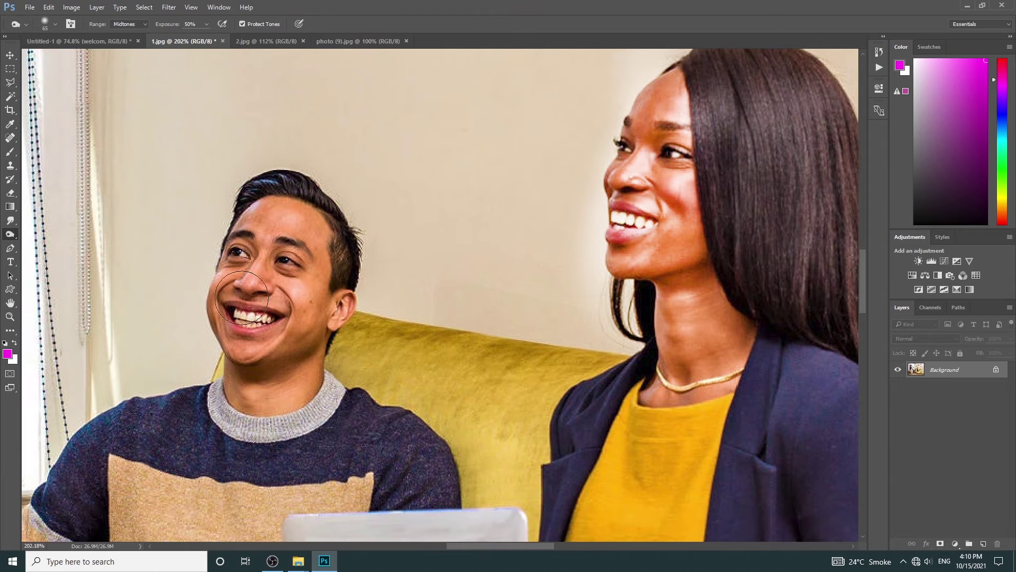
left_click_drag(263, 210, 286, 199)
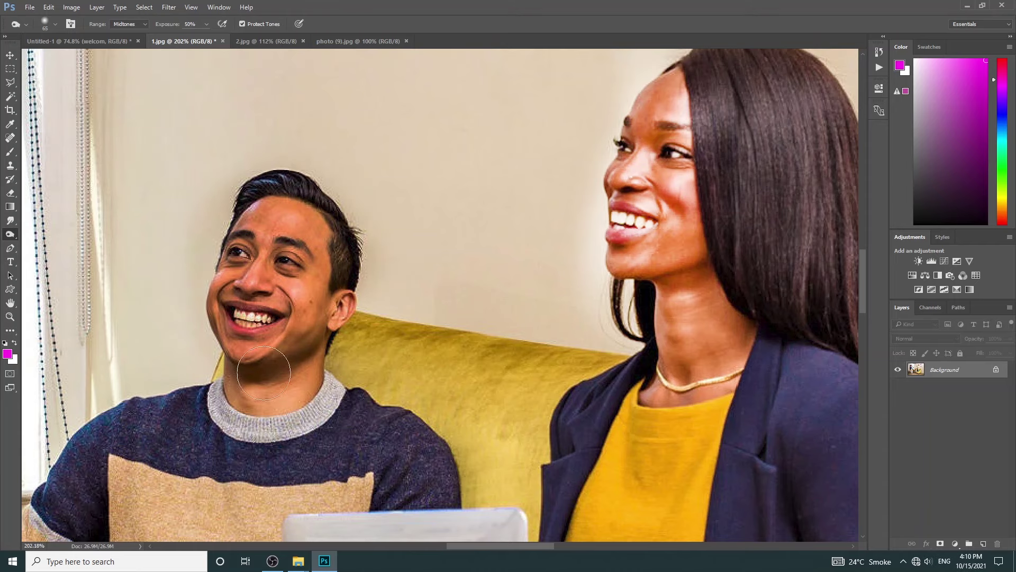
right_click(12, 238)
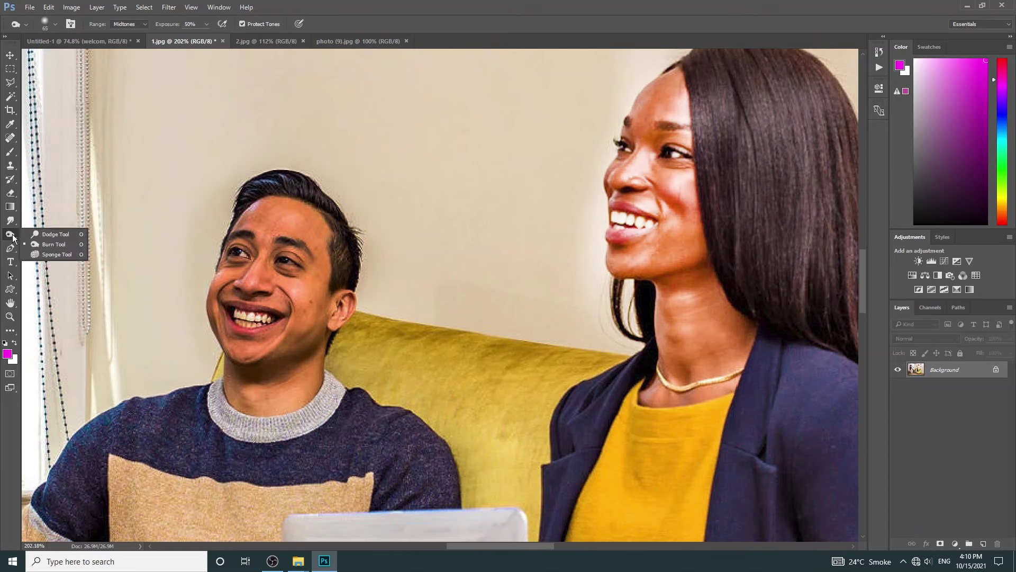
Desaturate the man's face, then the woman's face and neck with a 250 Sponge brush
left_click(47, 256)
left_click_drag(276, 245, 261, 277)
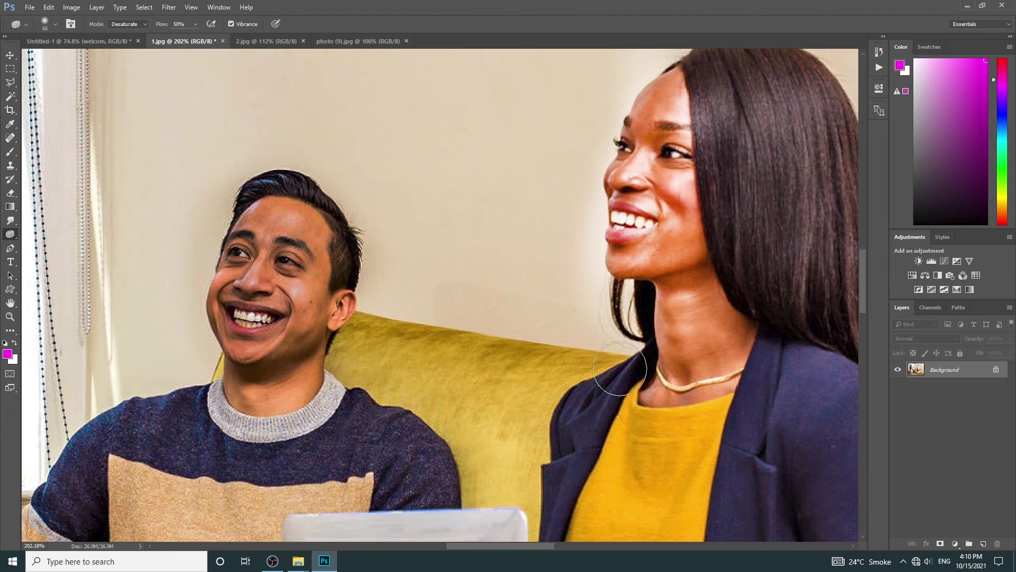
mouse_move(490, 443)
left_mouse_down()
mouse_move(432, 364)
mouse_move(555, 407)
left_mouse_up()
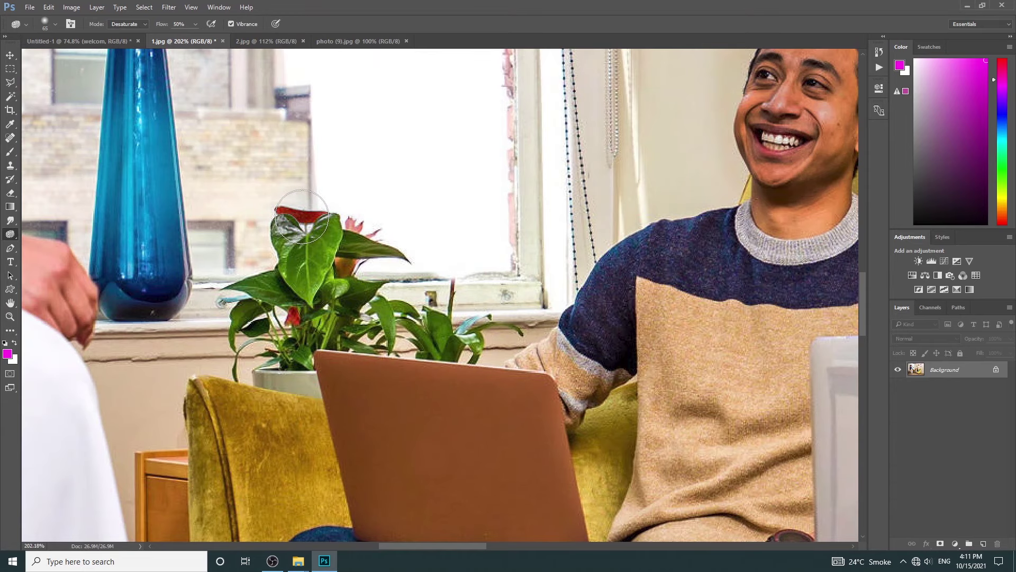
mouse_move(301, 216)
left_mouse_down()
mouse_move(479, 321)
mouse_move(431, 364)
left_mouse_up()
key("bracketright")
key("bracketright")
key("bracketright")
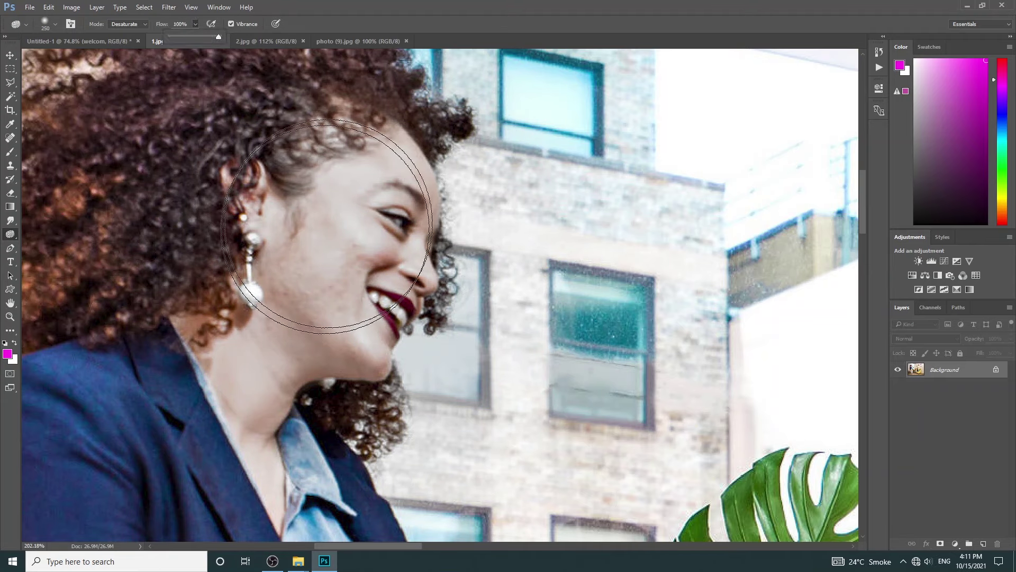
mouse_move(340, 238)
left_mouse_down()
mouse_move(391, 284)
mouse_move(431, 284)
mouse_move(306, 319)
left_mouse_up()
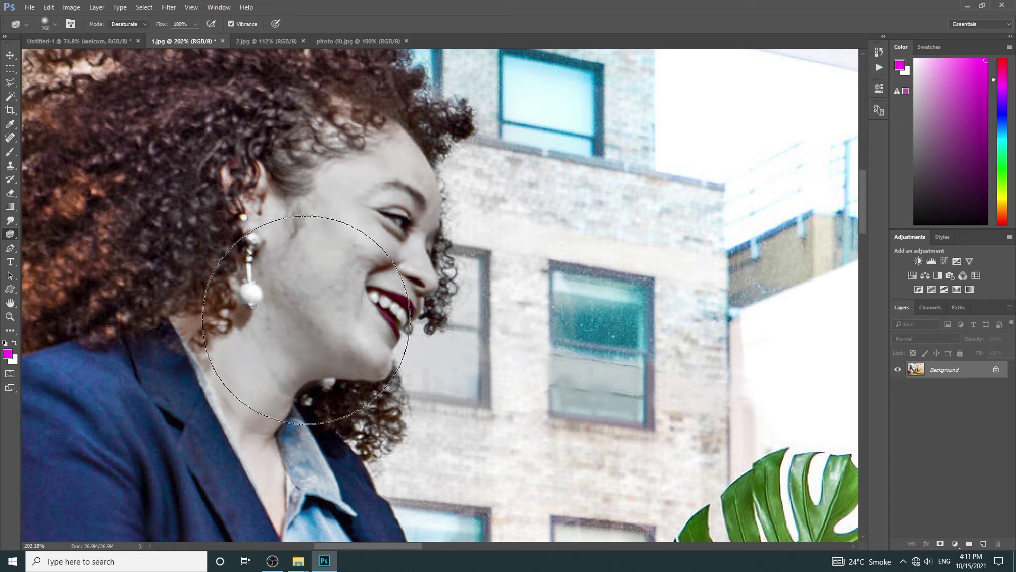
Fit the whole photo on screen with the Zoom tool
key("z")
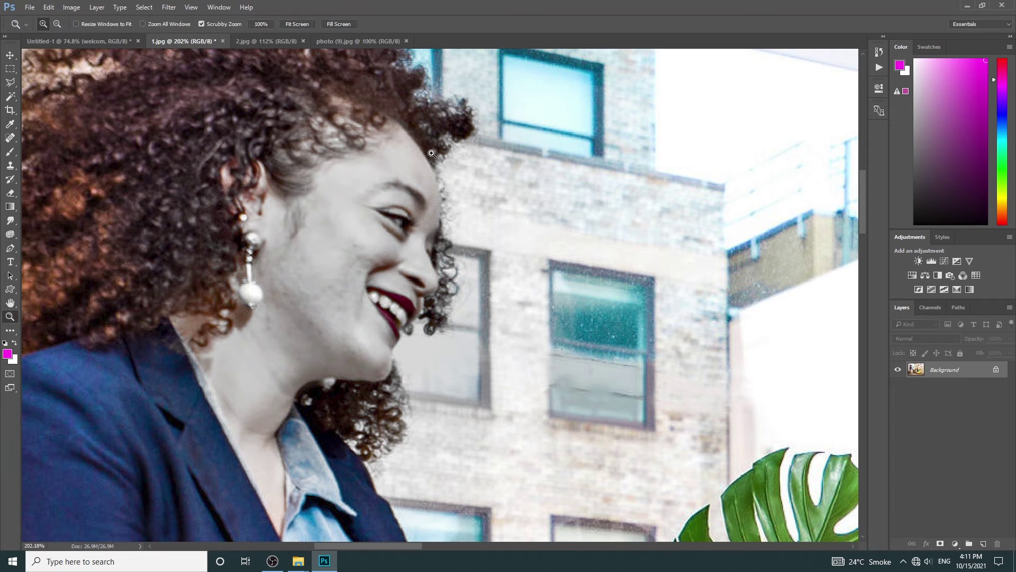
right_click(431, 153)
left_click(471, 164)
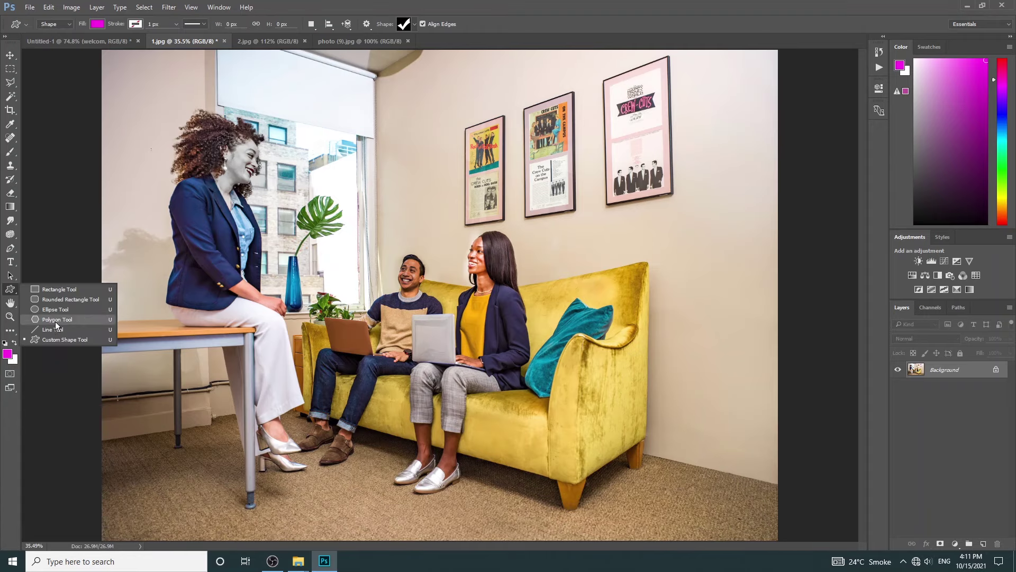
Draw the person-figure custom shape in magenta at the photo's top left
left_click_drag(9, 290, 53, 341)
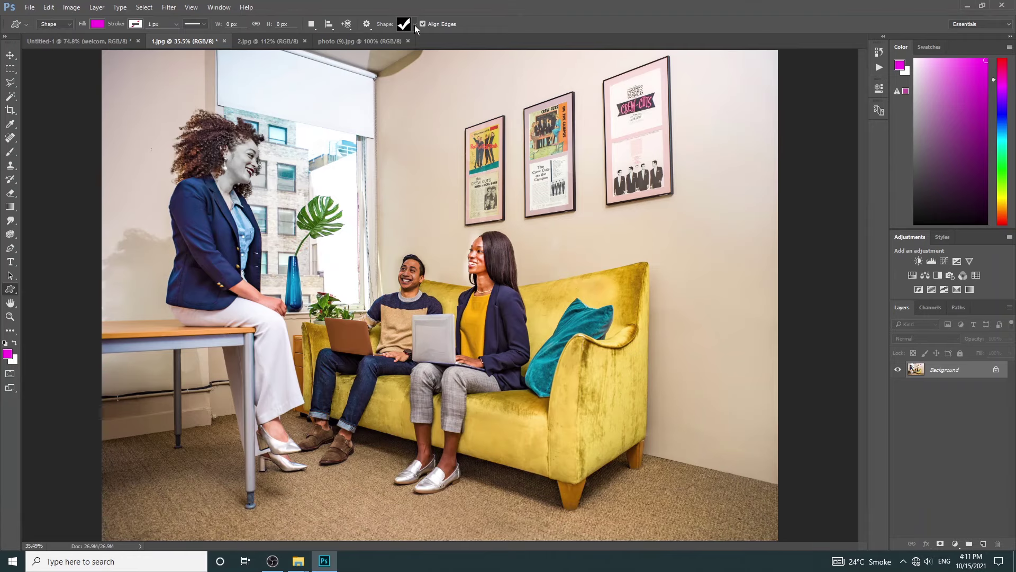
left_click(415, 24)
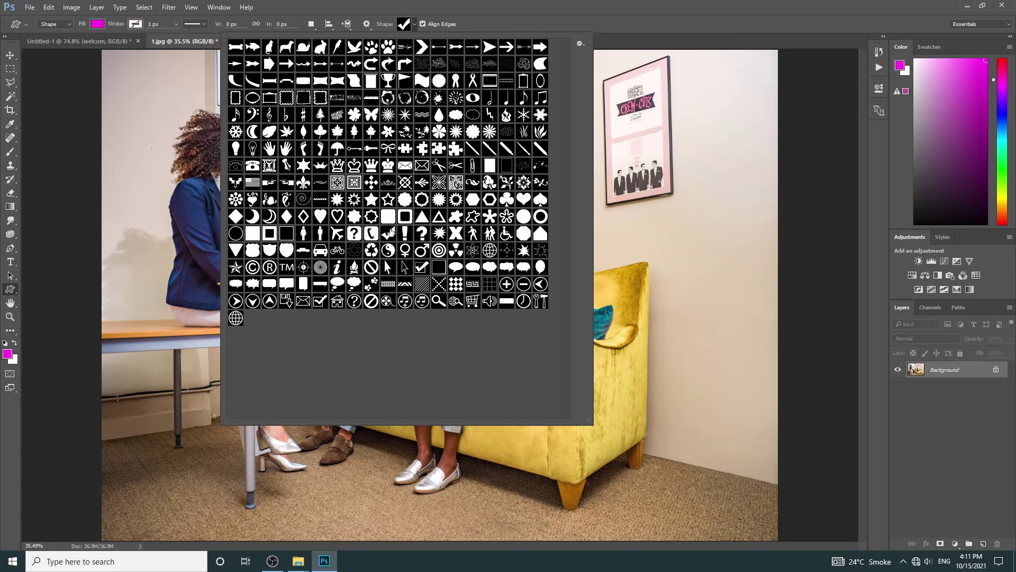
left_click(321, 233)
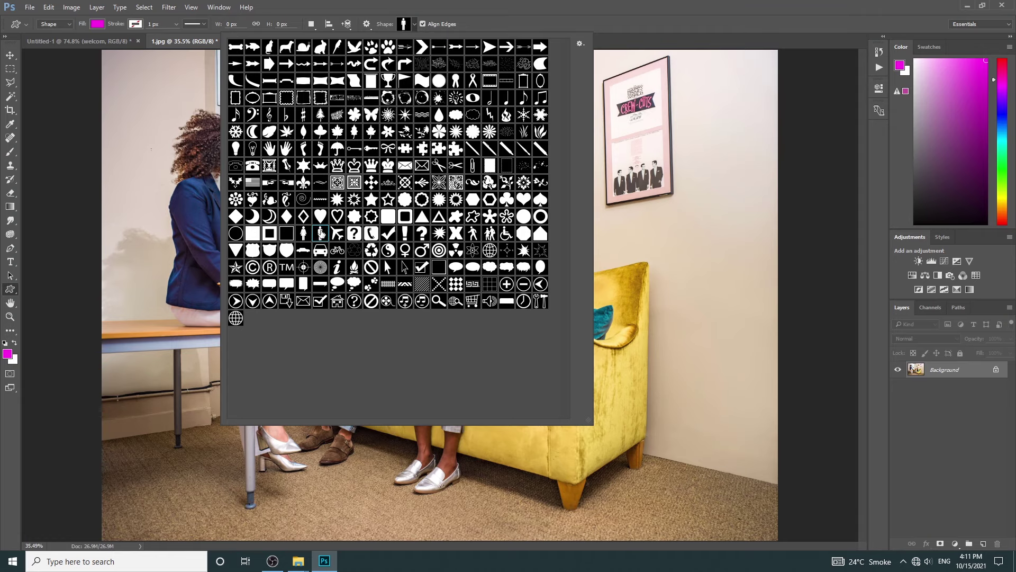
left_click(79, 76)
left_click_drag(108, 83, 155, 194)
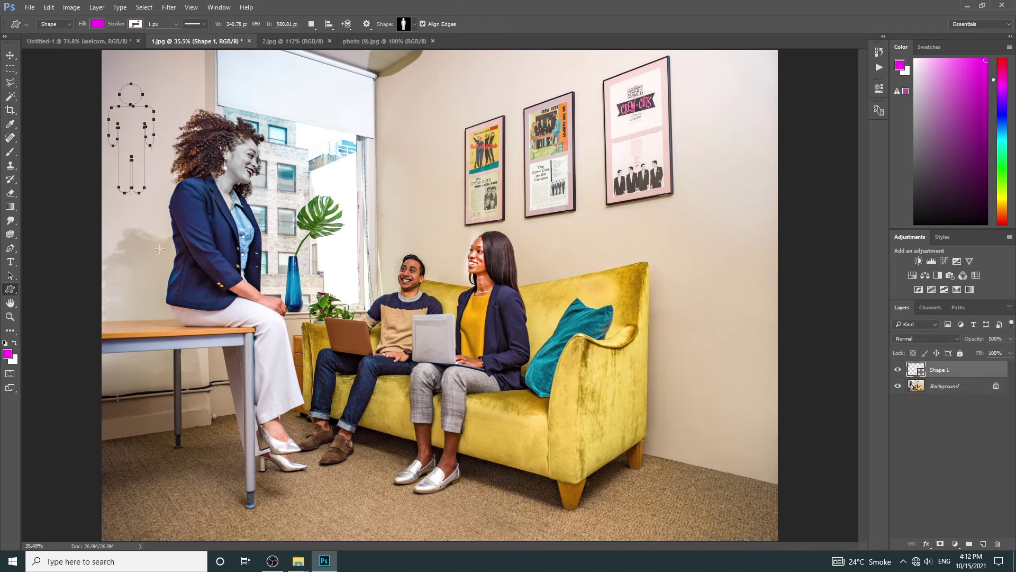
key("v")
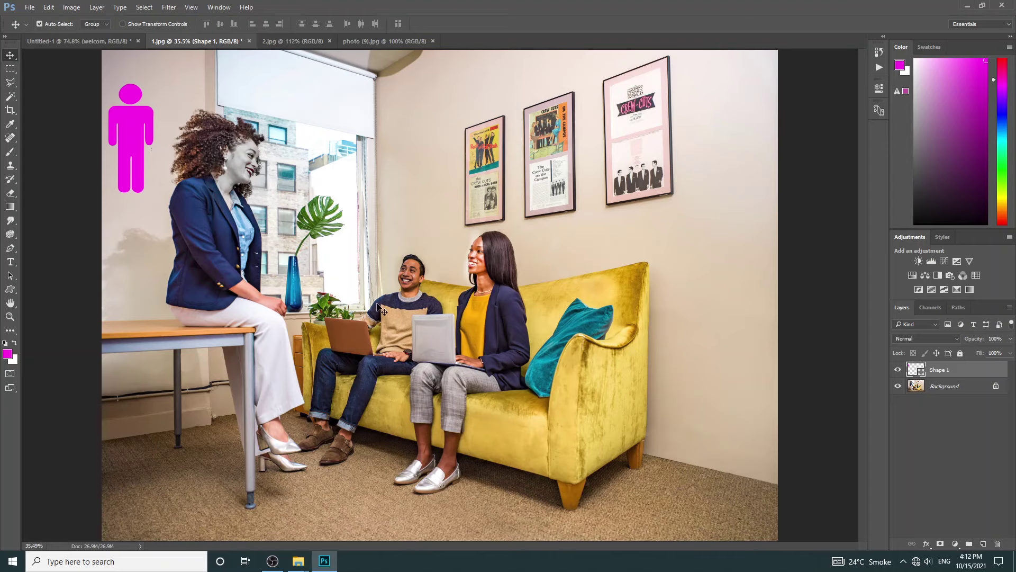
Clone plain wall over the pink right poster using a 300-px Clone Stamp on Background
left_click(10, 168)
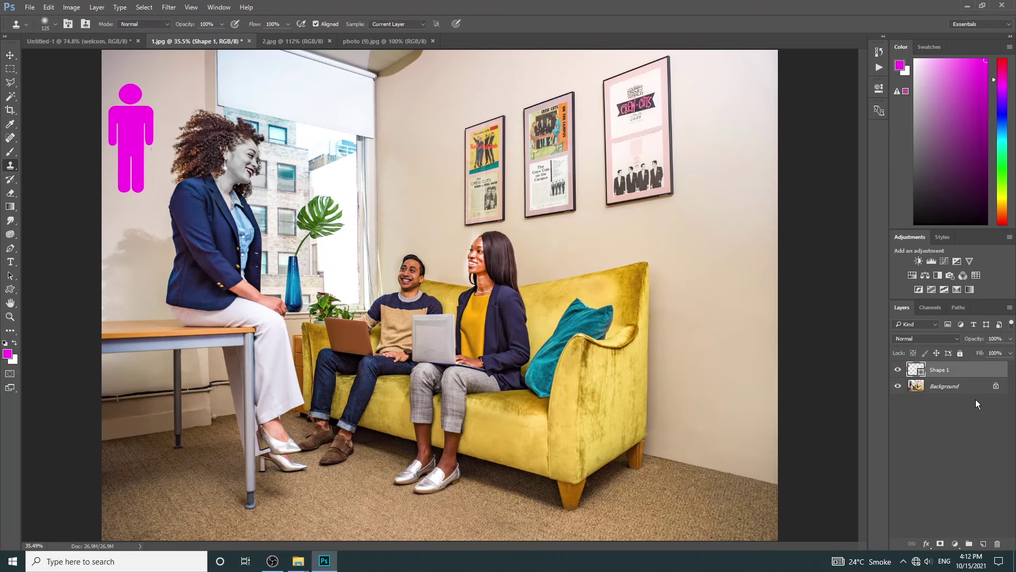
left_click(944, 387)
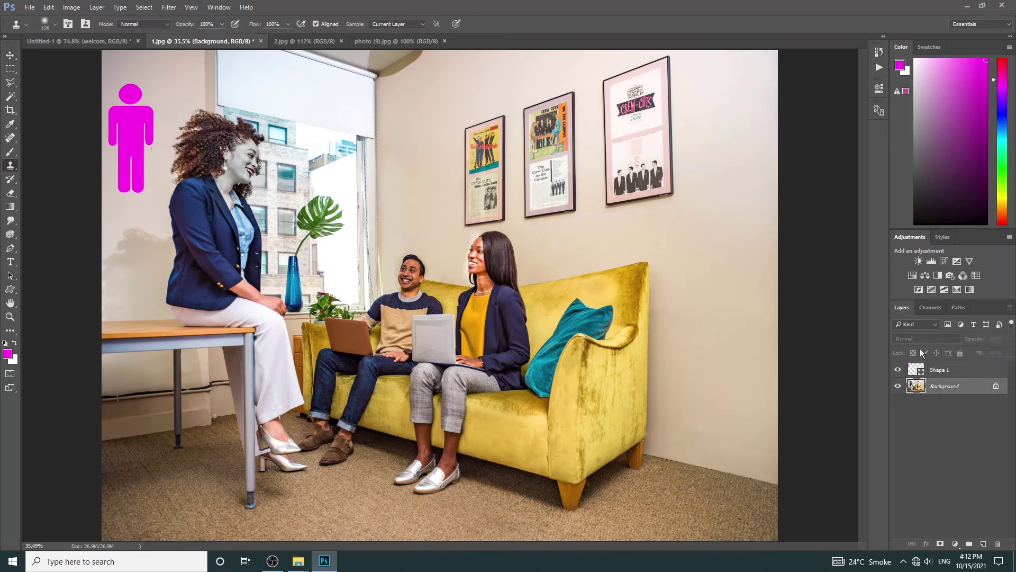
left_click(703, 157)
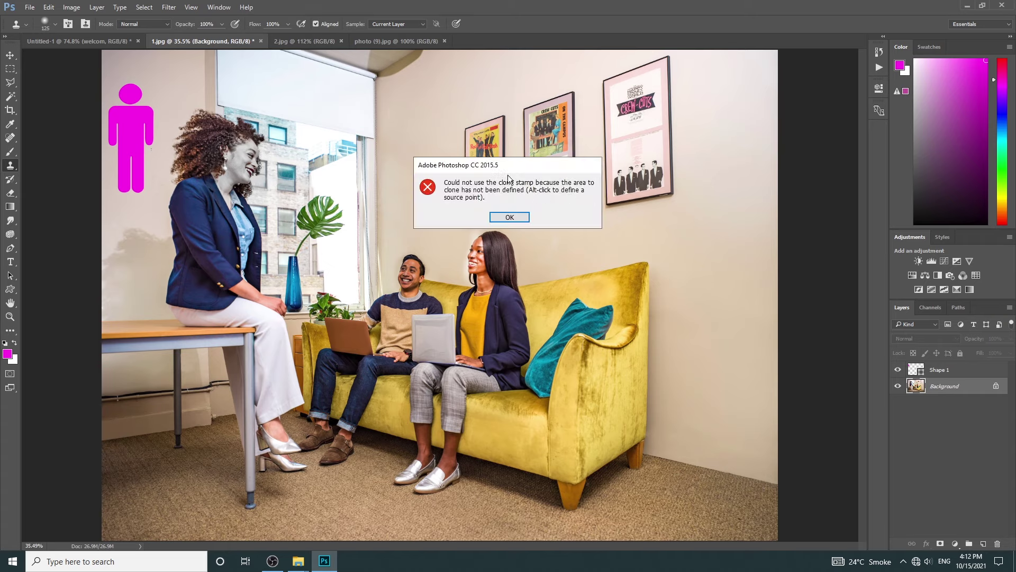
left_click(510, 217)
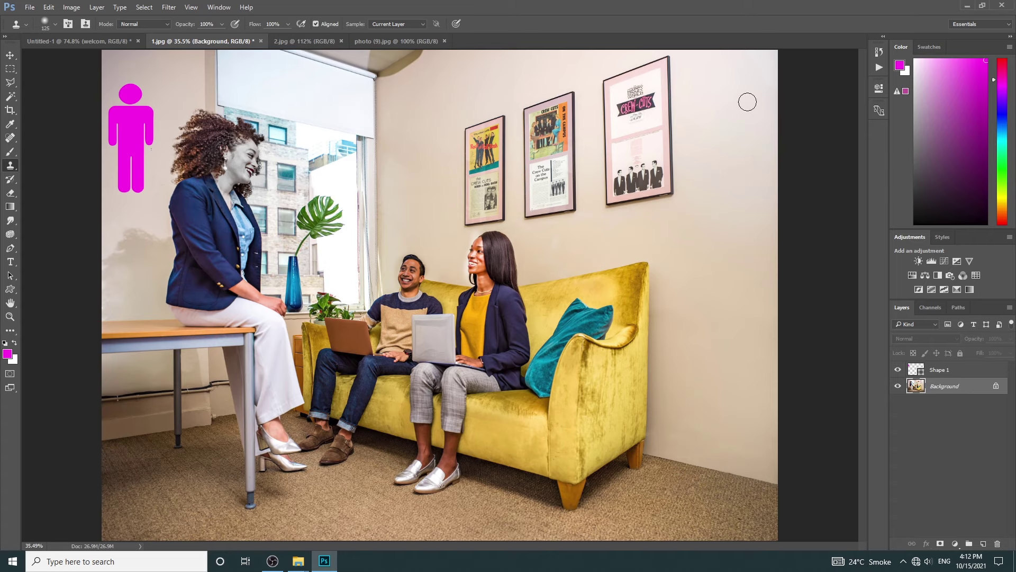
left_click(759, 77, "alt")
key("bracketright")
key("bracketright")
key("bracketright")
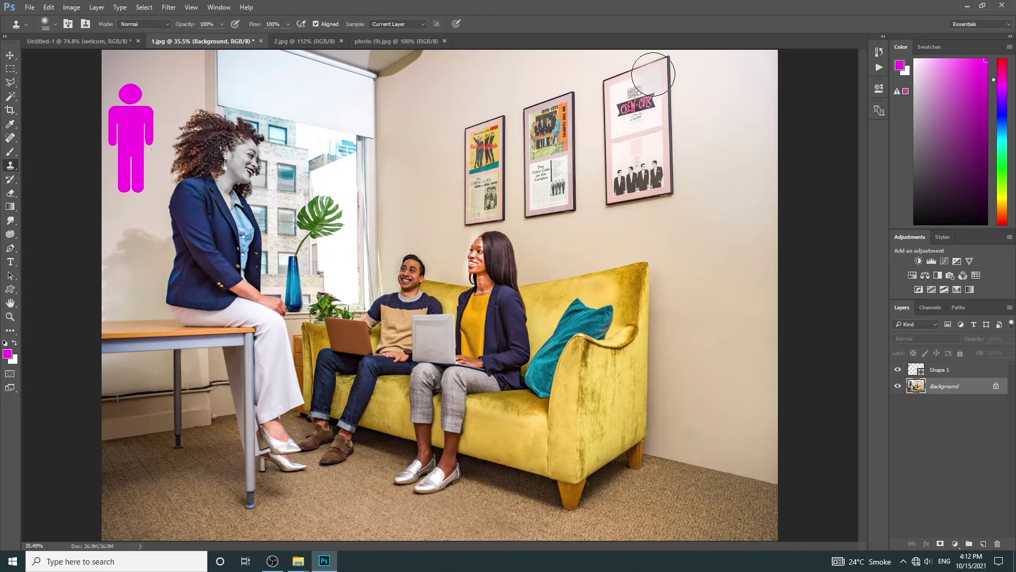
mouse_move(643, 79)
left_mouse_down()
mouse_move(664, 141)
mouse_move(629, 158)
left_mouse_up()
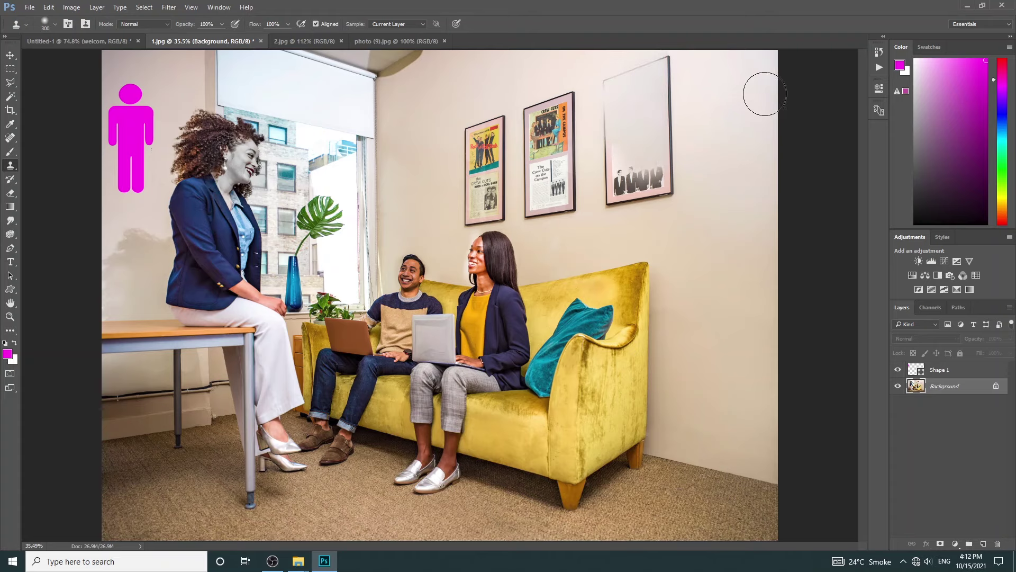
mouse_move(603, 89)
left_mouse_down()
mouse_move(635, 193)
mouse_move(674, 64)
left_mouse_up()
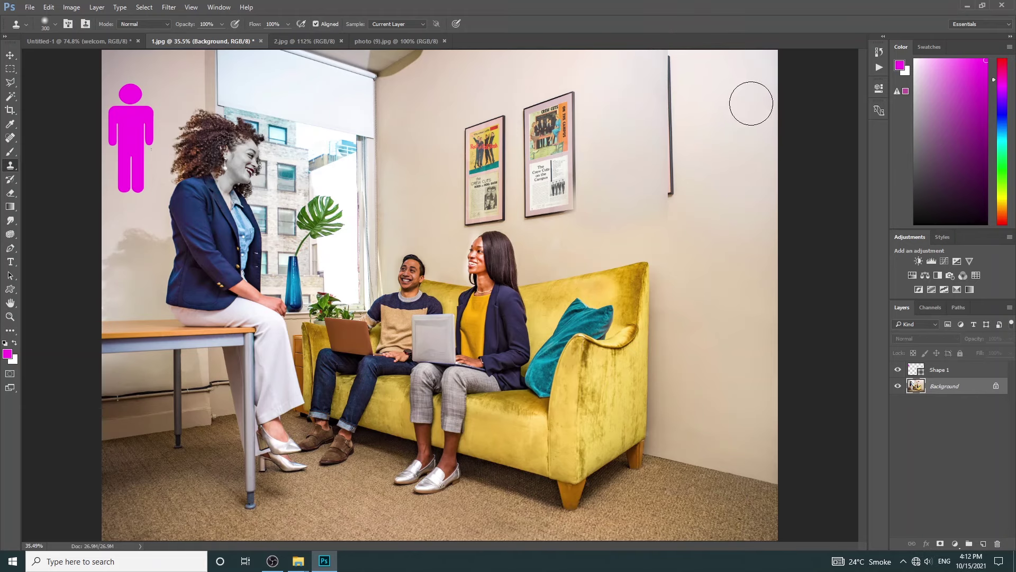
Paint out the leftover frame edge and wall smudge, undoing stray strokes on the poster and hair
left_click(550, 121)
key("ctrl+z")
mouse_move(680, 63)
left_mouse_down()
mouse_move(669, 202)
mouse_move(724, 97)
left_mouse_up()
left_click_drag(726, 150, 690, 170)
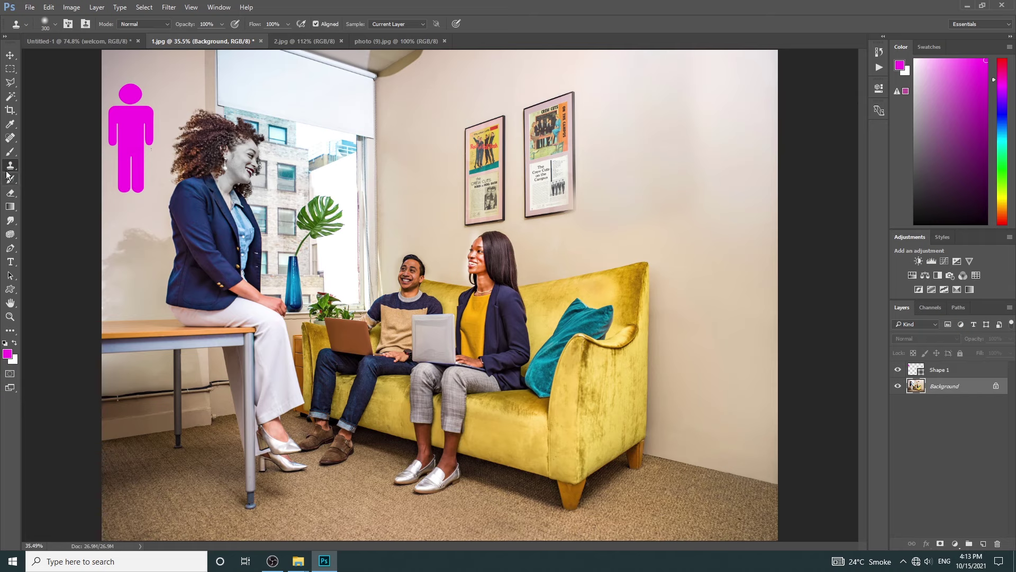
left_click_drag(510, 276, 484, 265)
key("ctrl+z")
Clone a copy of the man's head and shoulders onto the blank upper-right wall
left_click_drag(371, 320, 363, 329)
key("ctrl+z")
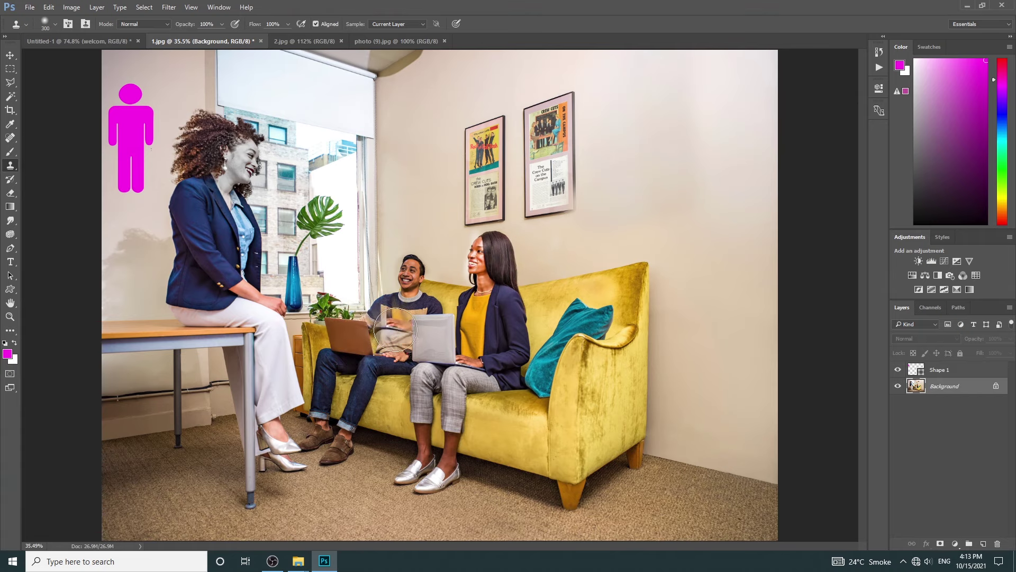
left_click_drag(403, 267, 411, 278)
key("ctrl+z")
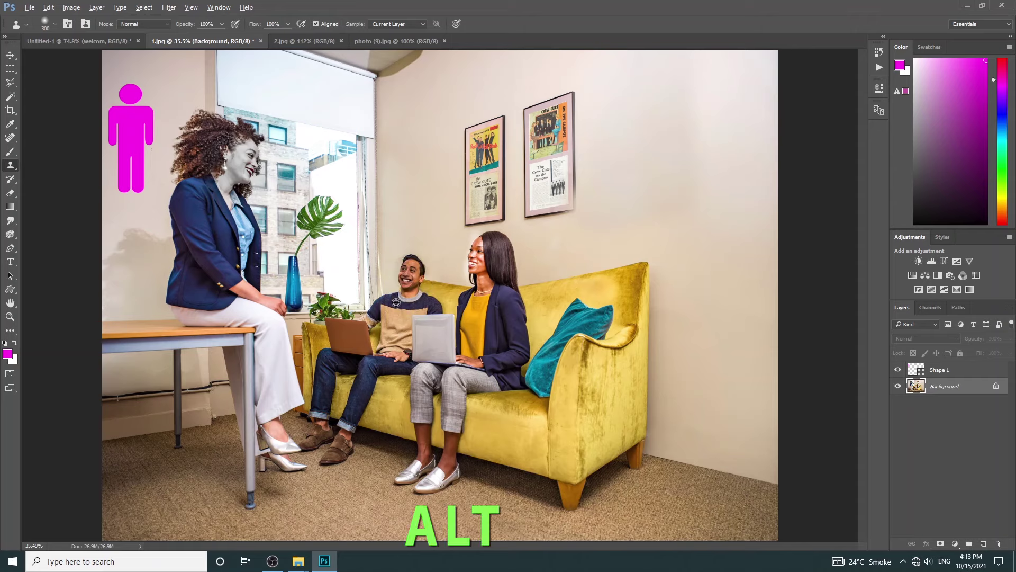
left_click(407, 275, "alt")
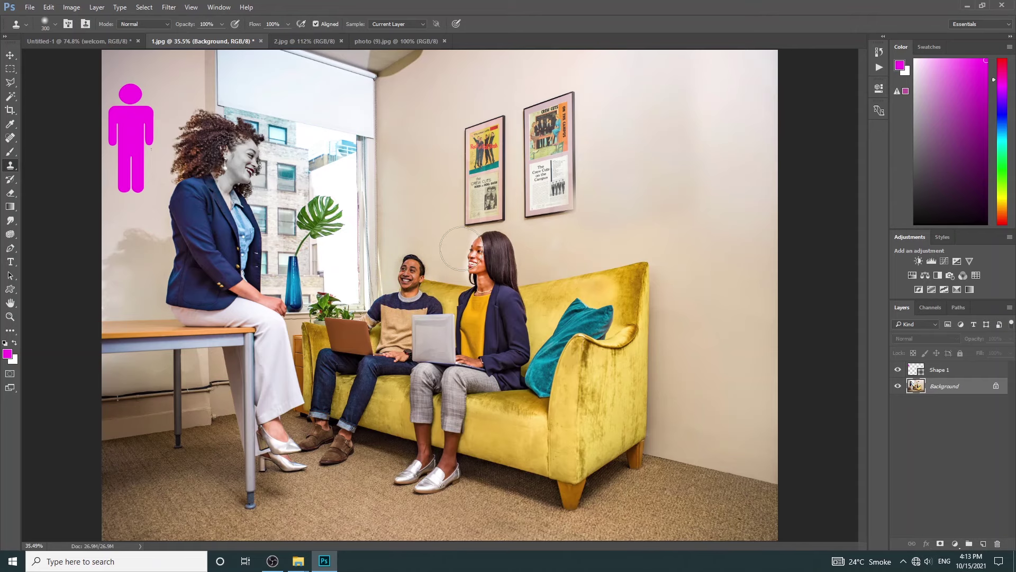
left_click_drag(730, 169, 712, 125)
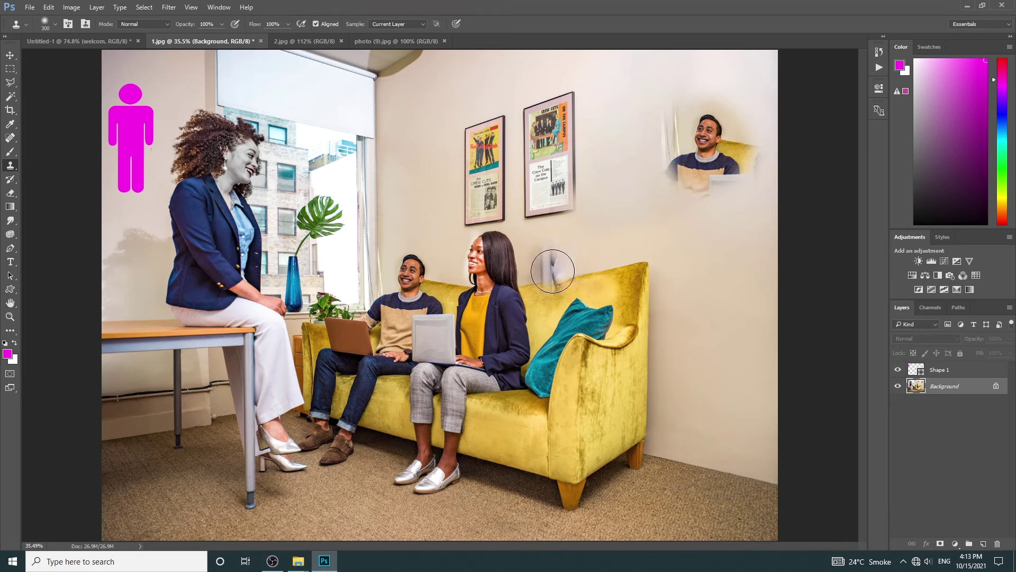
Try cloning over the seated woman's head and the wall, then undo the bad strokes
left_click(501, 281)
left_click_drag(501, 281, 494, 267)
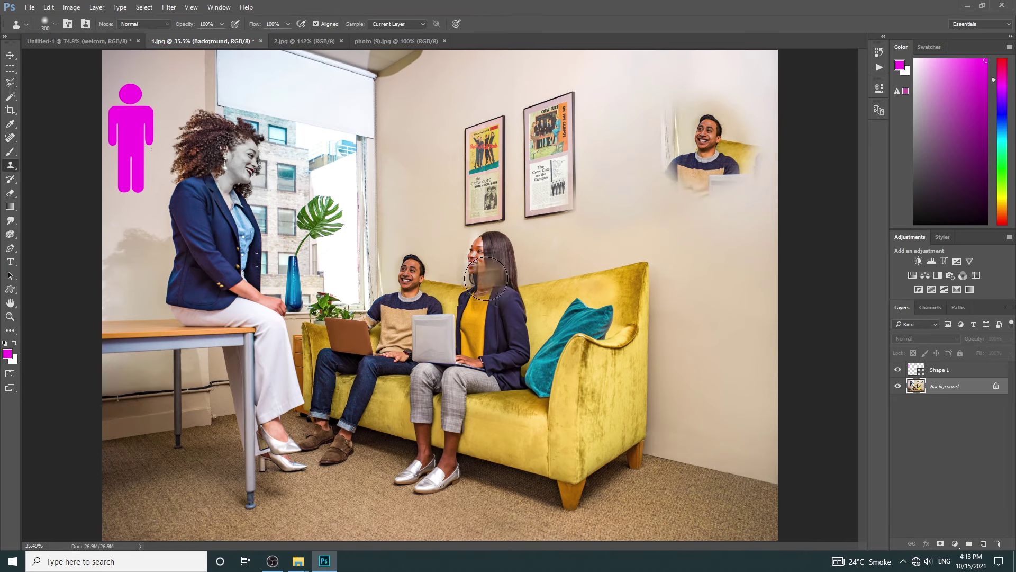
key("ctrl+alt+z")
key("ctrl+alt+z")
left_click(482, 248, "alt")
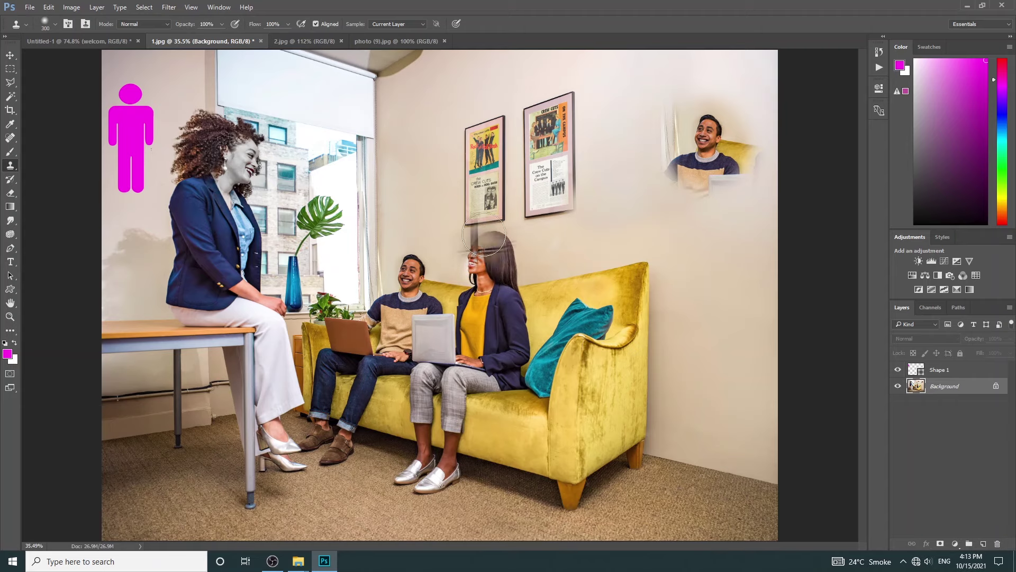
left_click_drag(492, 106, 483, 109)
key("ctrl+z")
key("ctrl+z")
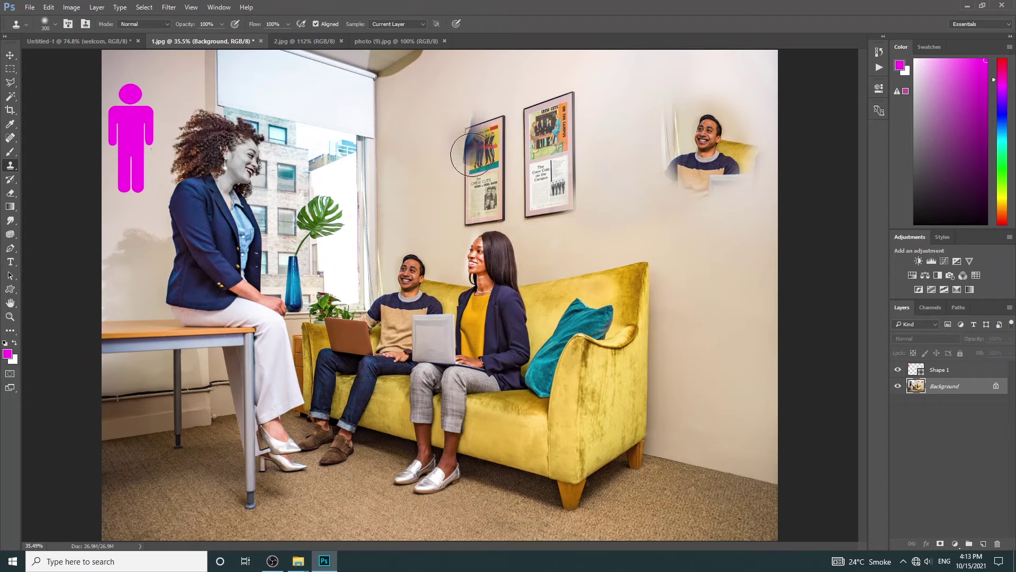
key("ctrl+z")
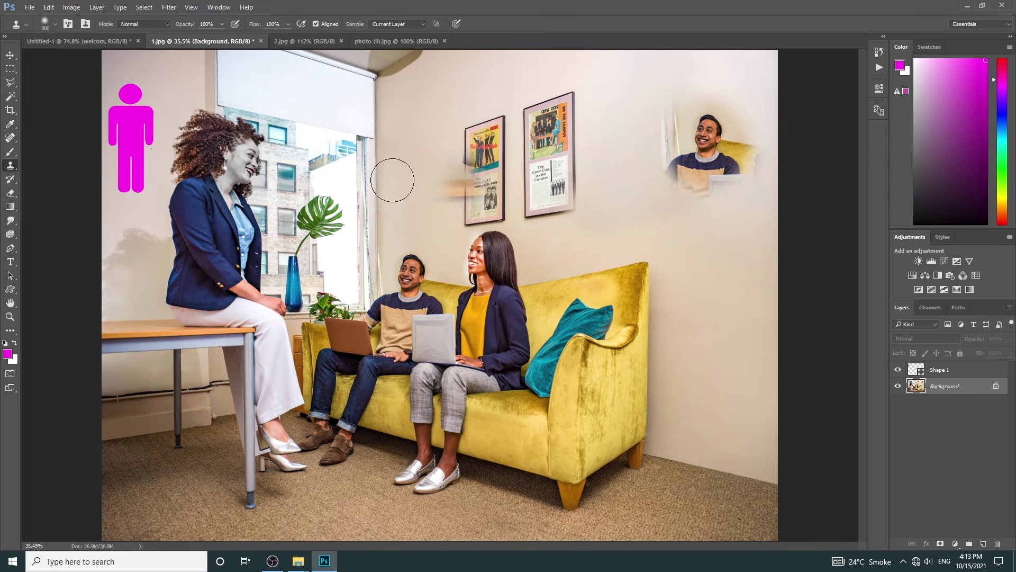
Heal away the cloned head and both wall posters with a 600-px Spot Healing Brush
left_click(10, 138)
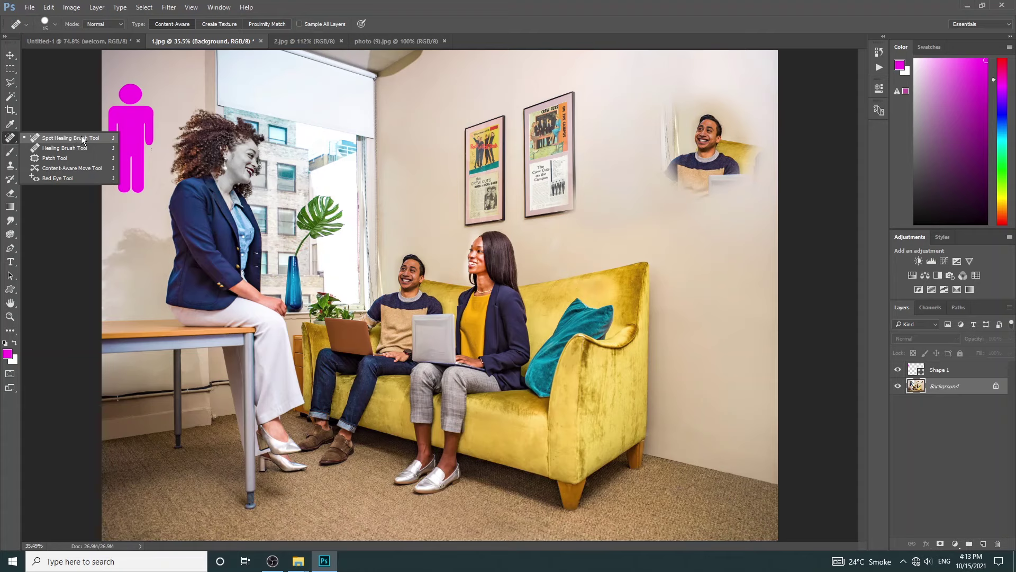
left_click(97, 138)
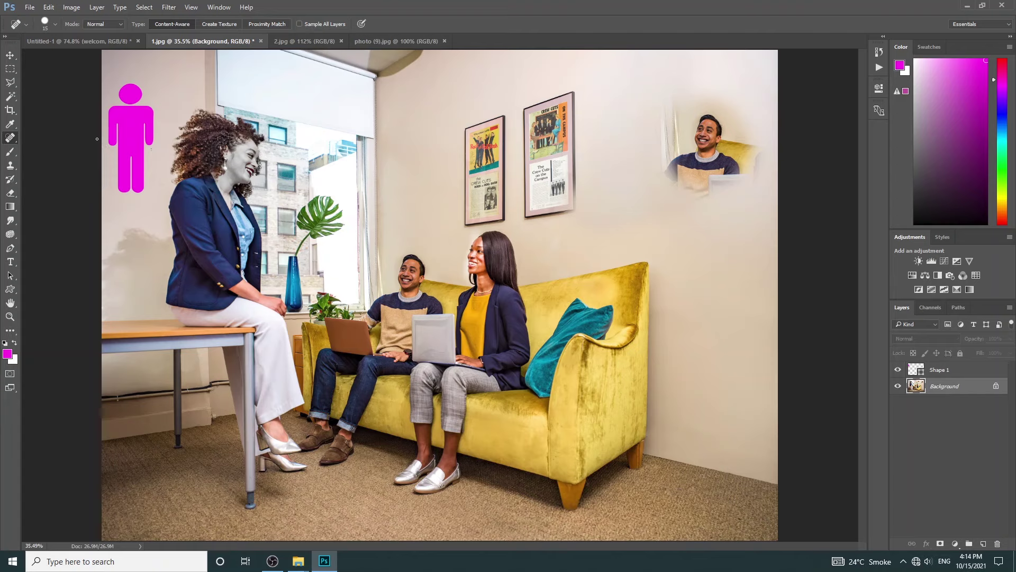
key("bracketright")
key("bracketright")
key("bracketright")
left_click(699, 152)
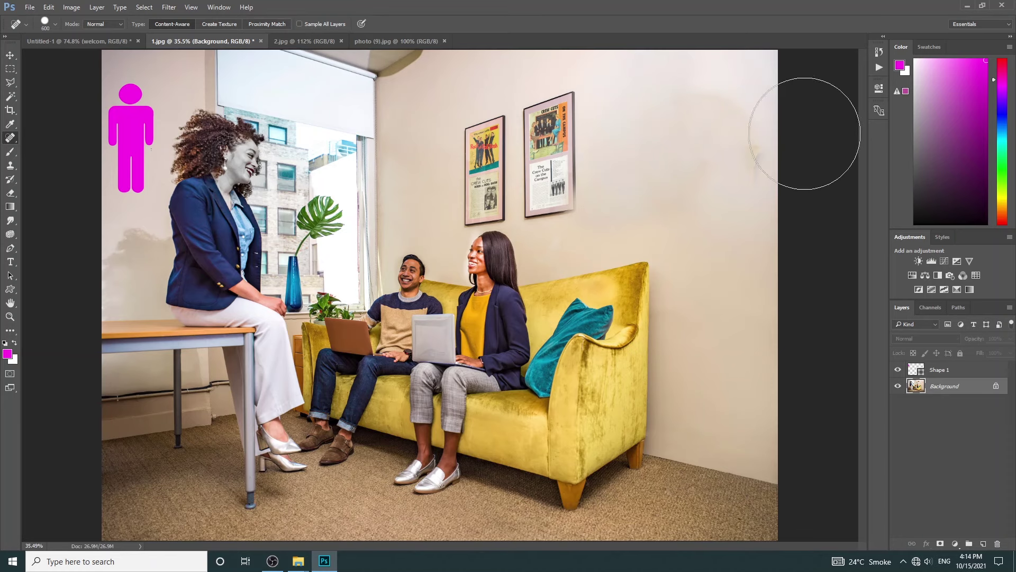
left_click(745, 159)
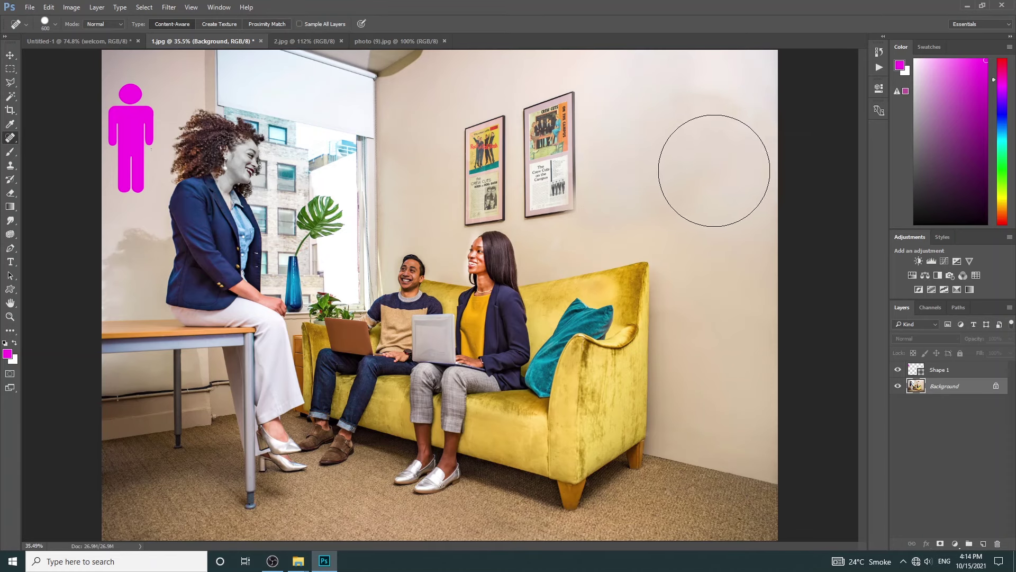
left_click(557, 132)
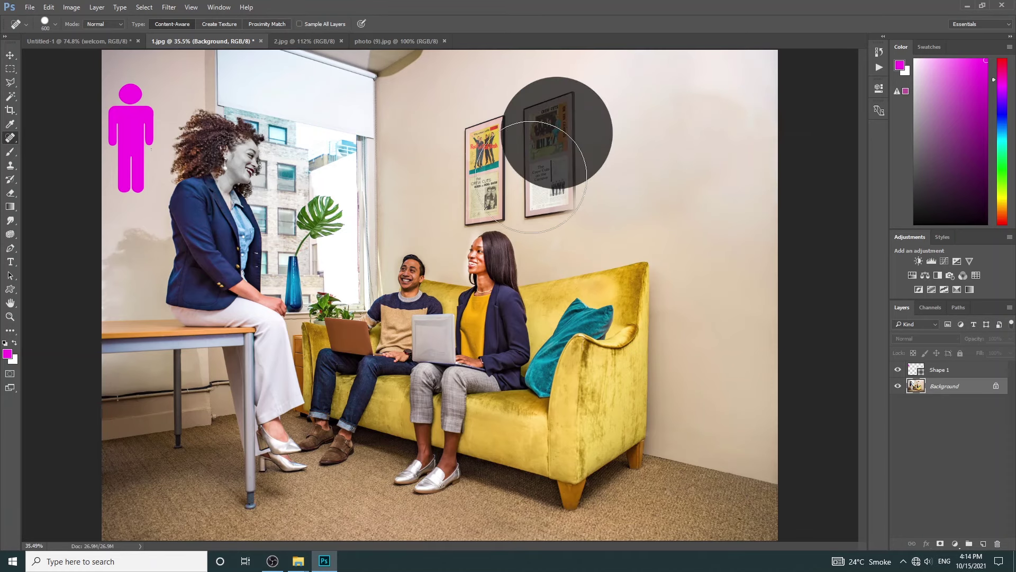
left_click(520, 174)
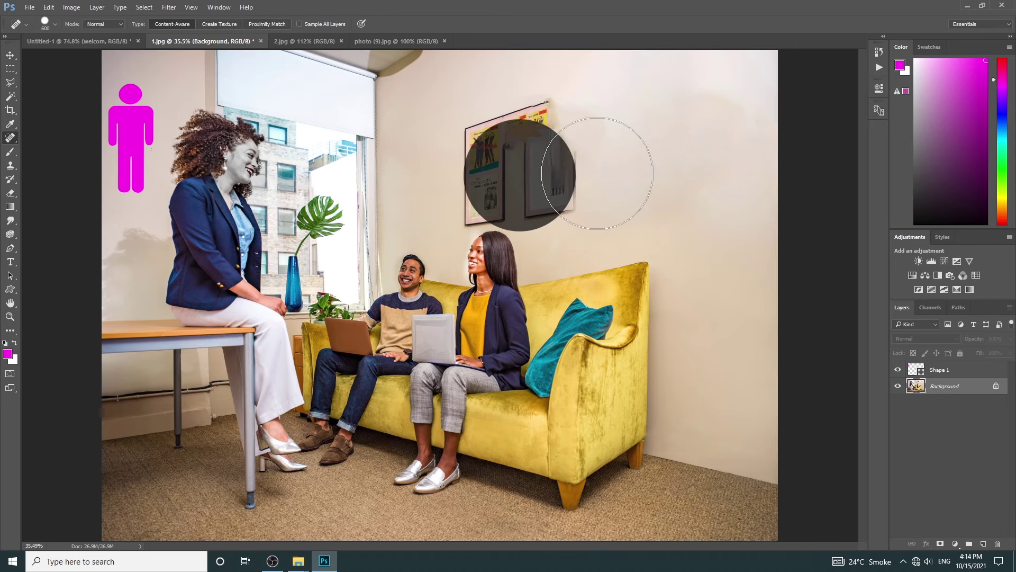
left_click_drag(521, 138, 460, 175)
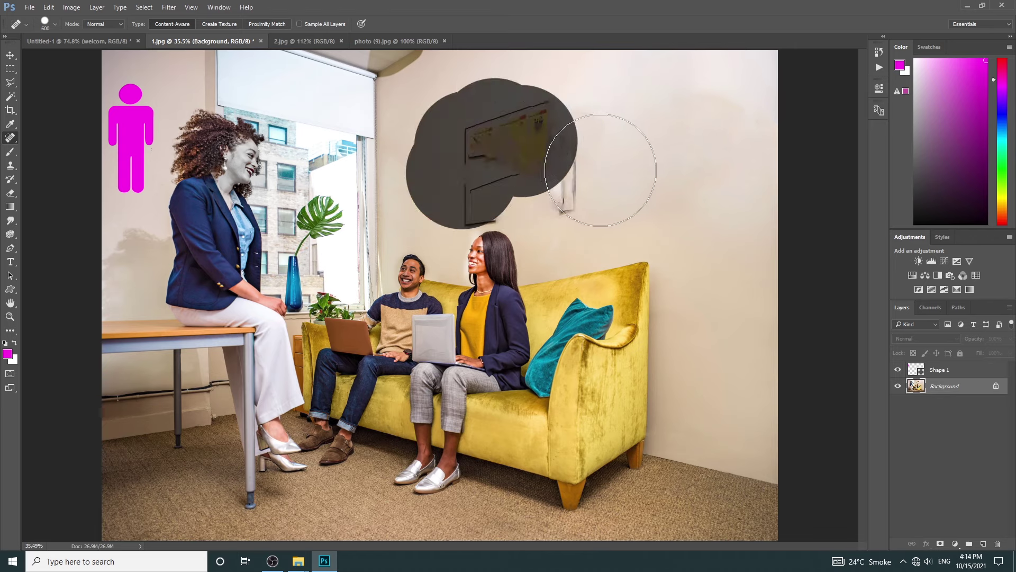
left_click(575, 168)
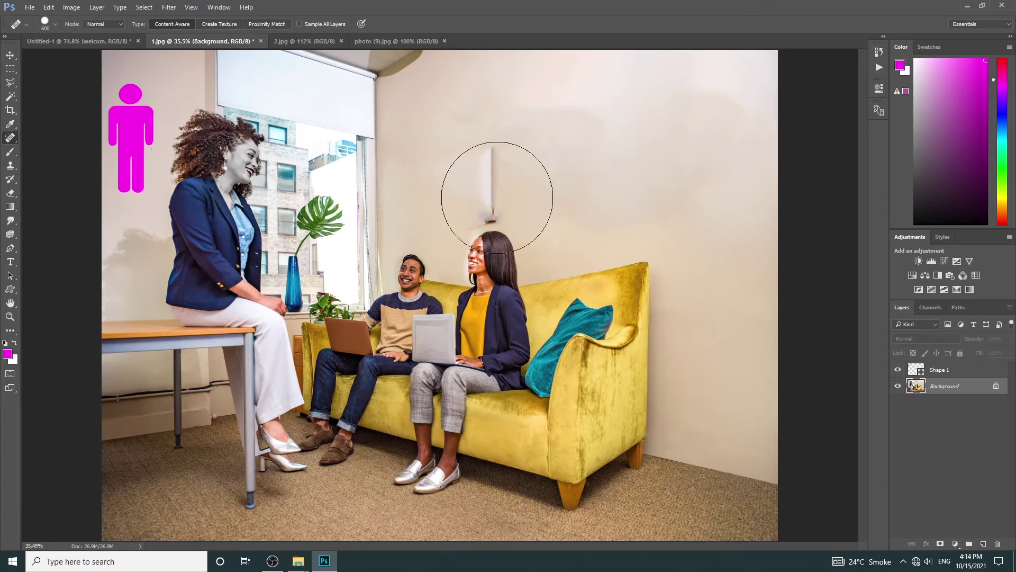
Paint over the white wall fixture above the woman with a size-100 Healing Brush
right_click(12, 144)
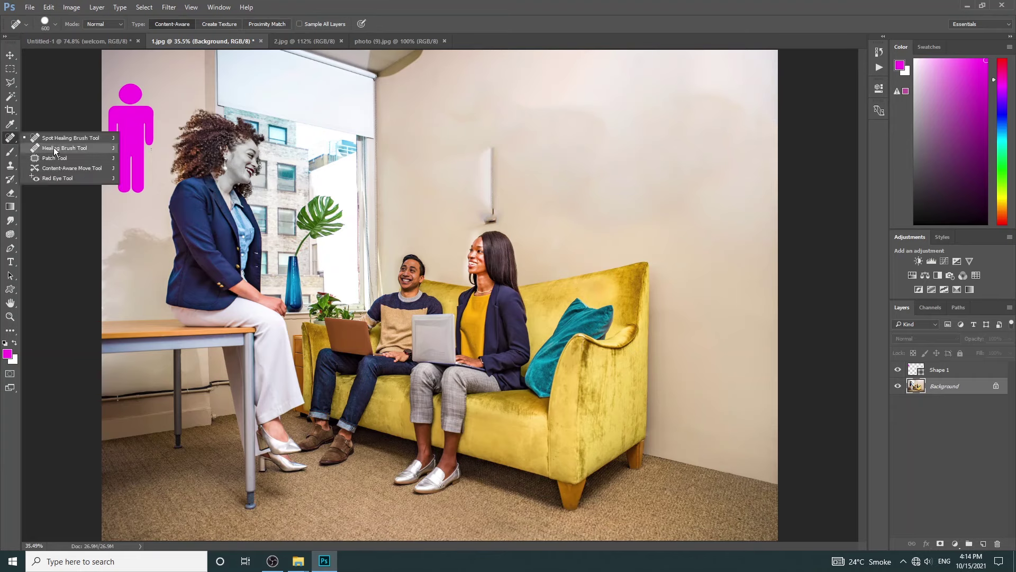
left_click(56, 148)
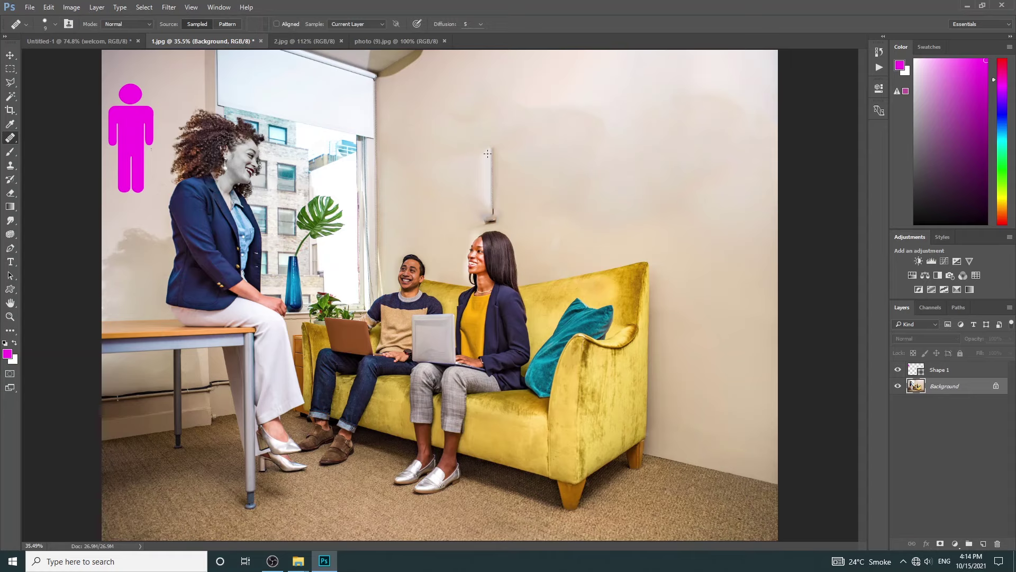
key("bracketright")
key("bracketright")
key("bracketright")
left_click_drag(488, 153, 489, 225)
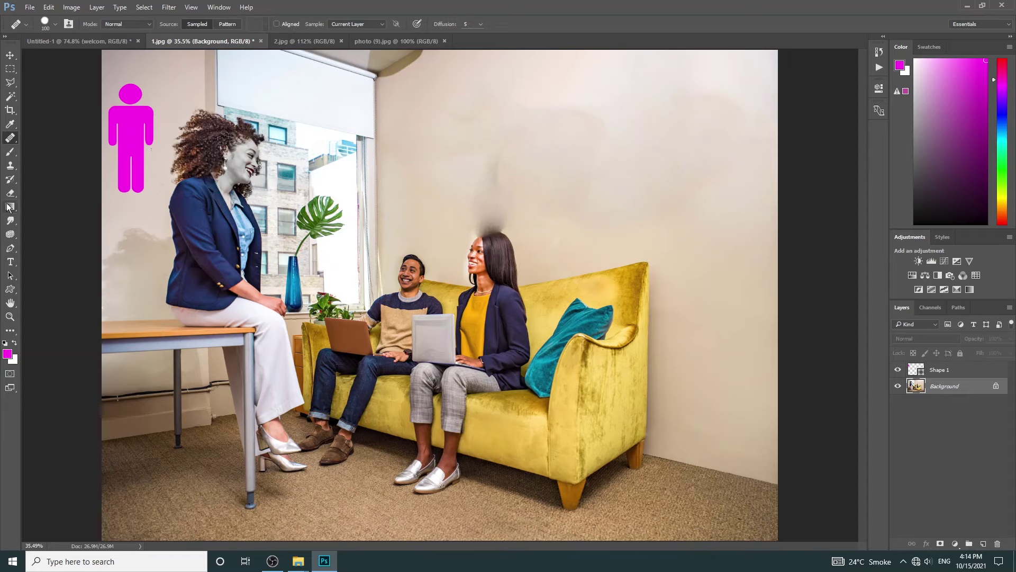
right_click(11, 138)
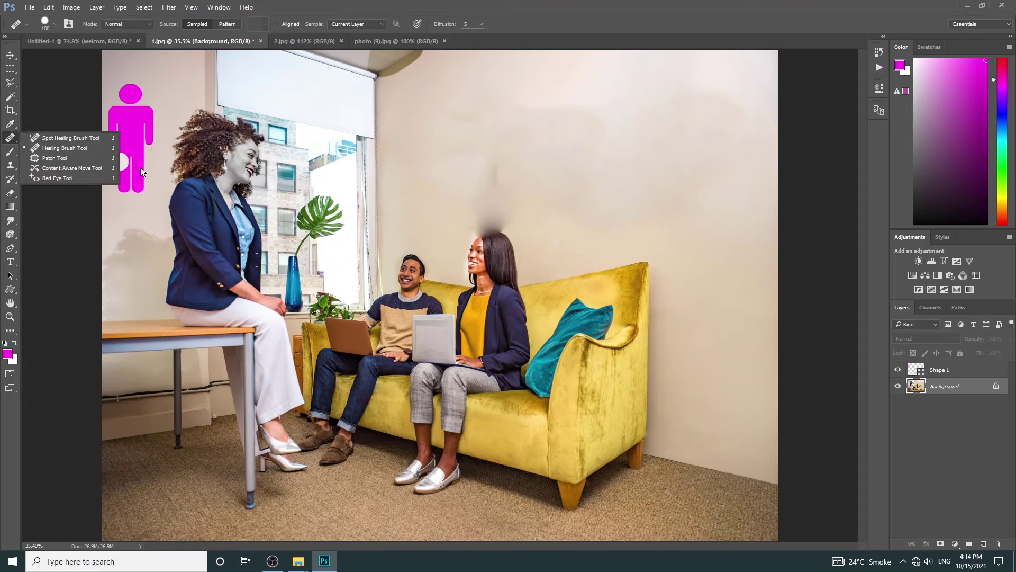
Apply Hue/Saturation with Hue -33 and Saturation +64 to photo (9).jpg
left_click(409, 41)
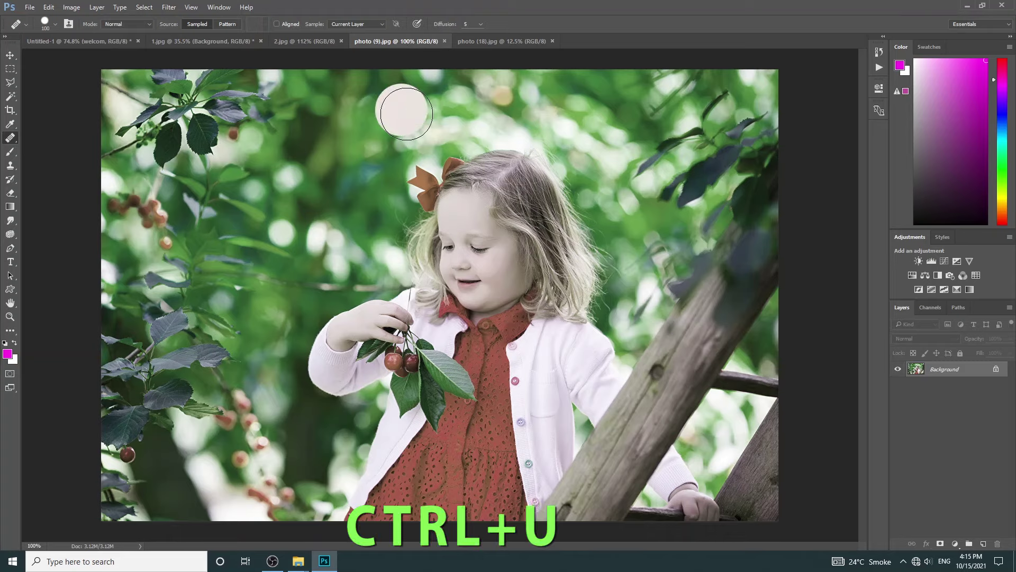
key("ctrl+u")
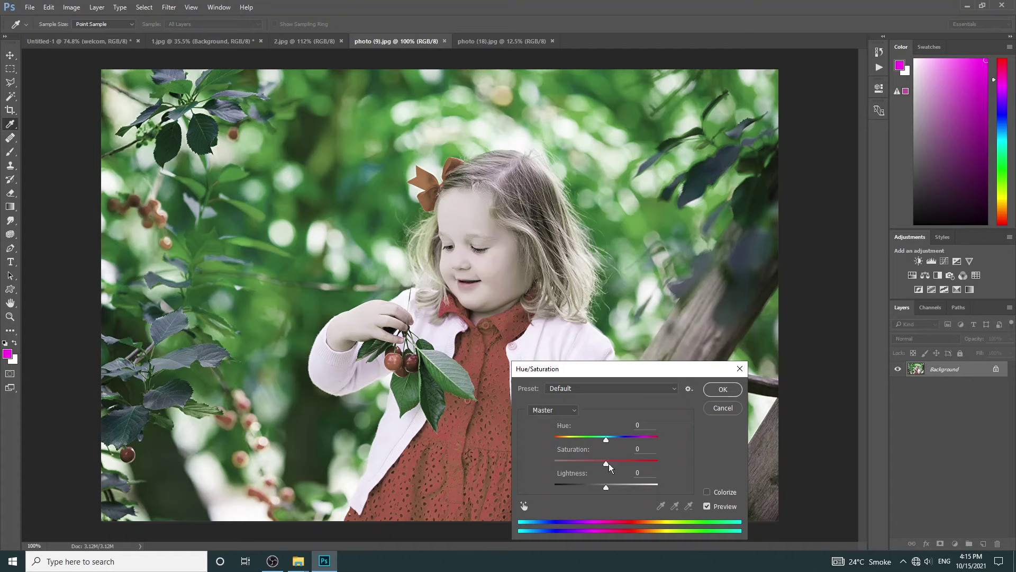
left_click_drag(612, 465, 640, 465)
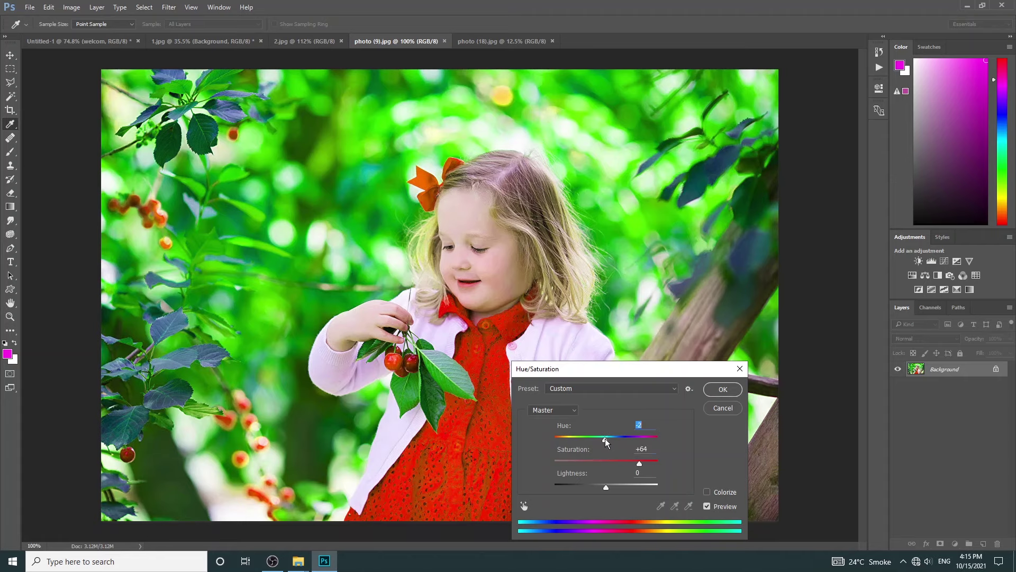
mouse_move(605, 438)
left_mouse_down()
mouse_move(653, 439)
mouse_move(526, 429)
mouse_move(608, 430)
mouse_move(548, 446)
mouse_move(608, 441)
mouse_move(589, 445)
left_mouse_up()
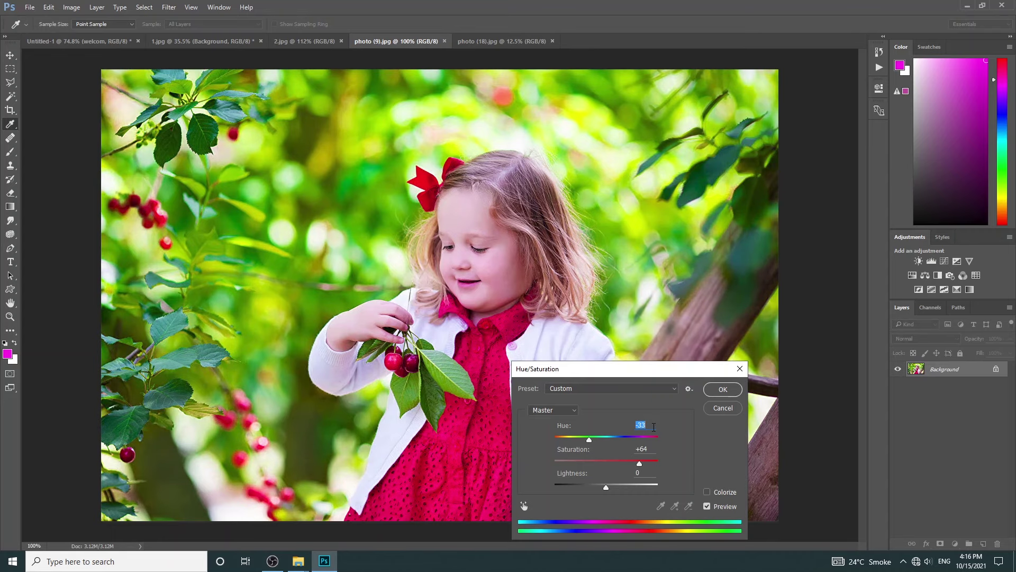
type("0")
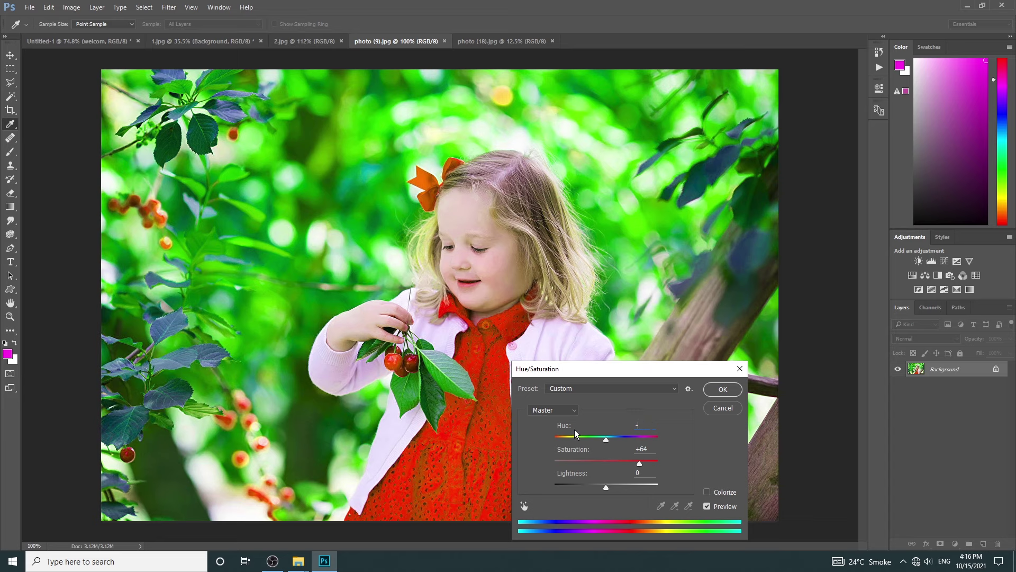
type("-33")
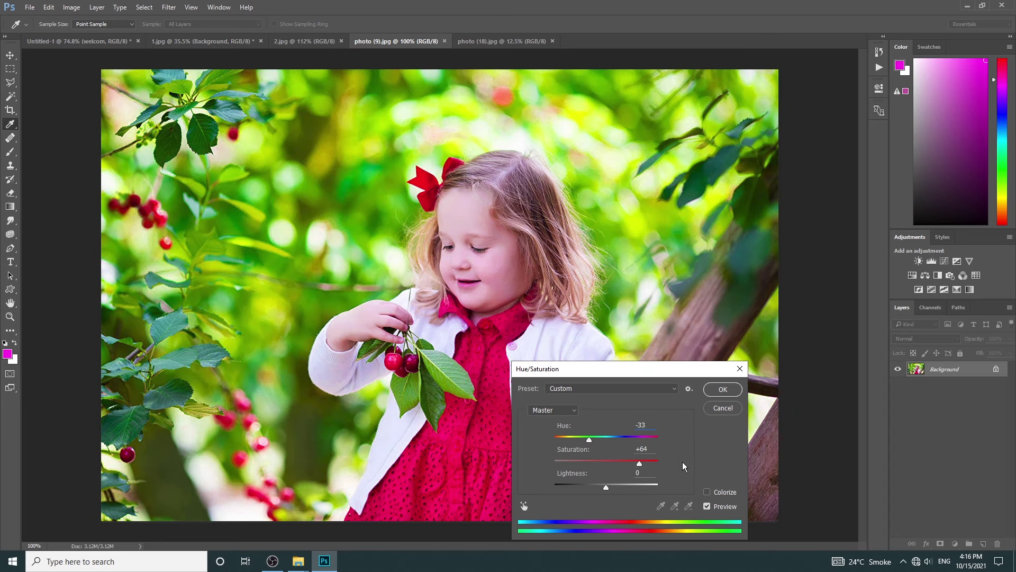
left_click(721, 390)
key("j")
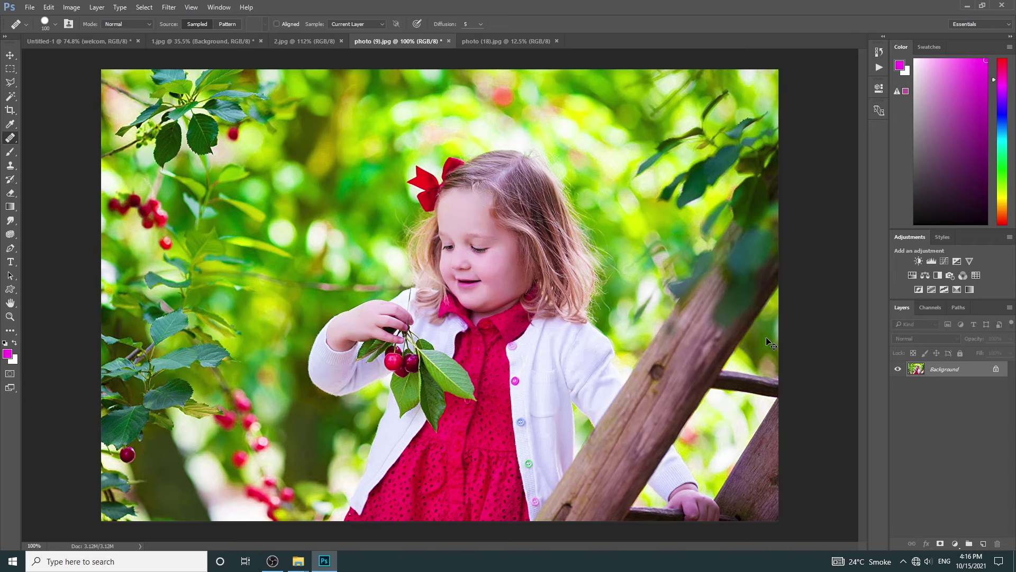
Apply Levels to photo (9).jpg, raising the midtone input value to 1.14
key("ctrl+l")
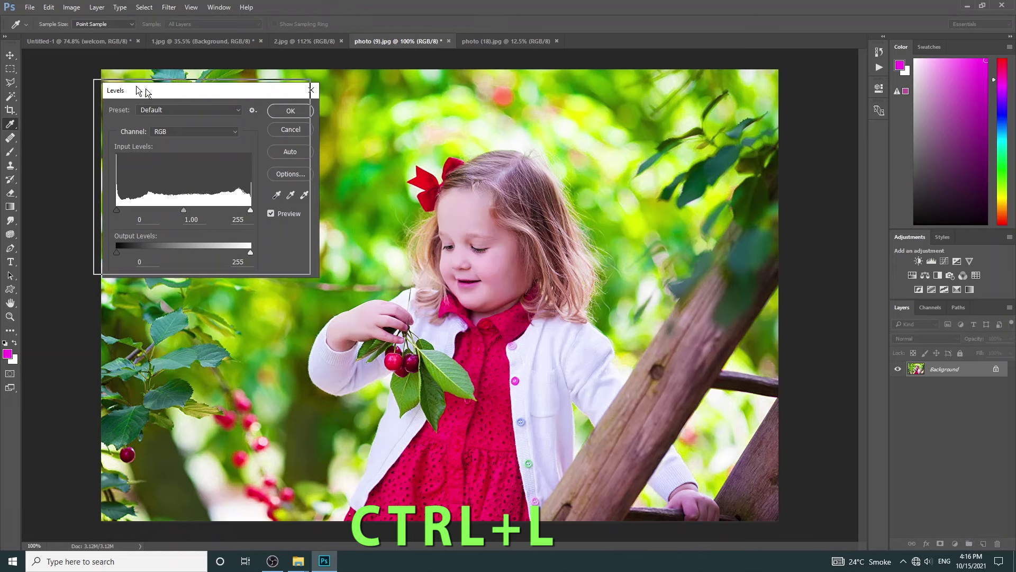
left_click_drag(145, 88, 89, 55)
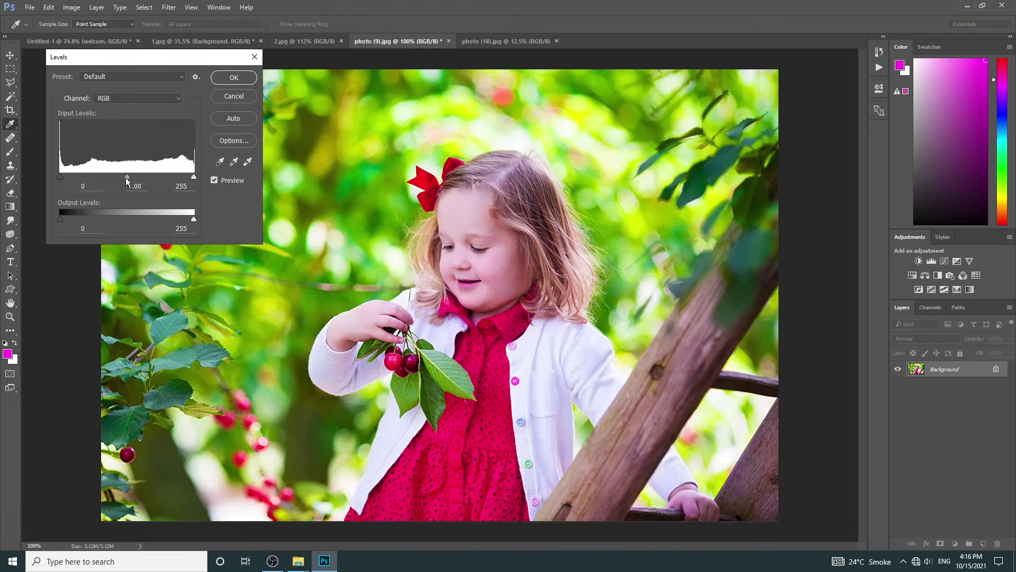
mouse_move(126, 176)
left_mouse_down()
mouse_move(114, 178)
mouse_move(120, 185)
left_mouse_up()
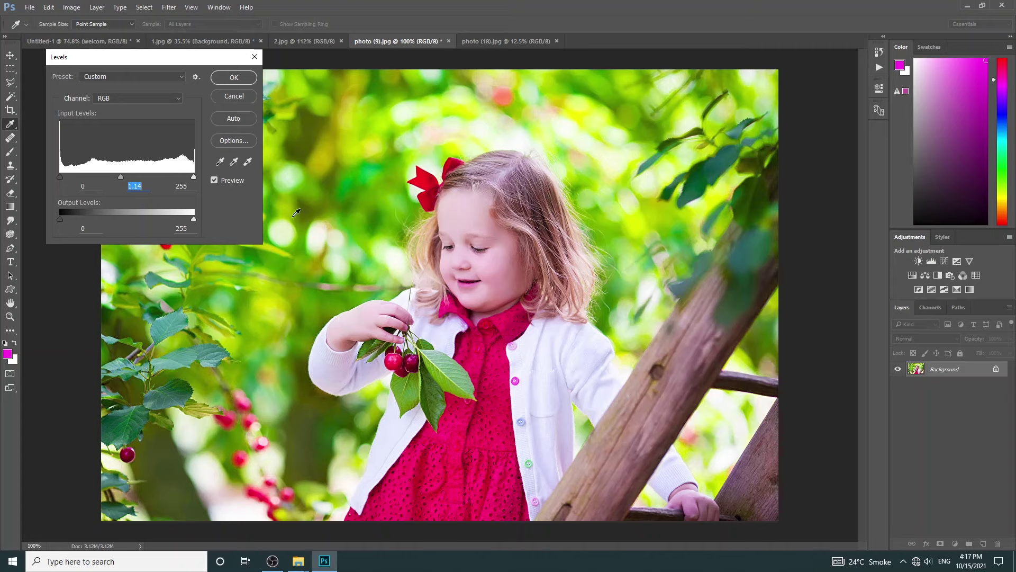
Apply Levels to photo (9).jpg with input values 41, 1.04 and 230
mouse_move(121, 177)
left_mouse_down()
mouse_move(133, 177)
mouse_move(123, 186)
left_mouse_up()
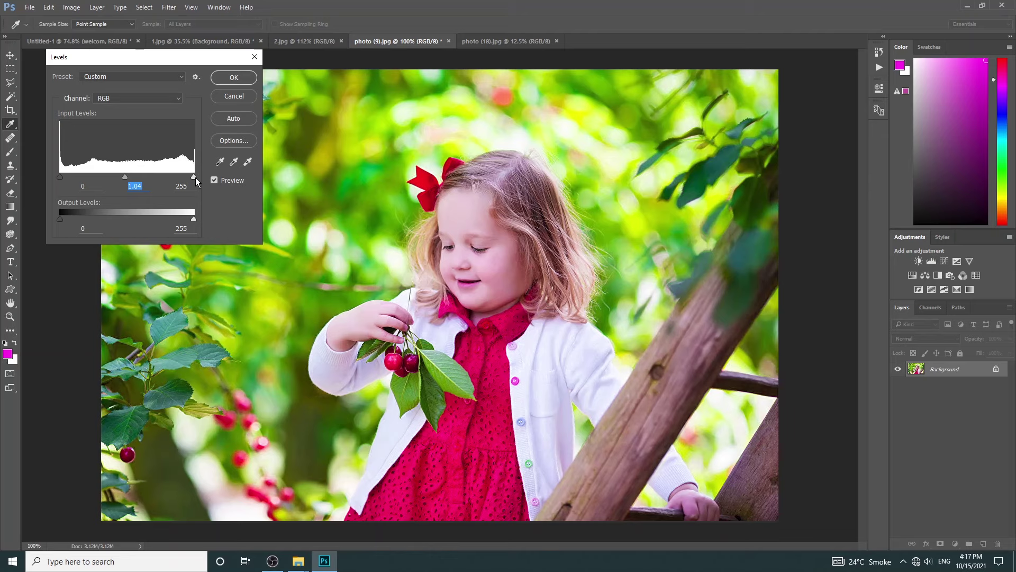
left_click_drag(194, 176, 180, 178)
left_click(180, 180)
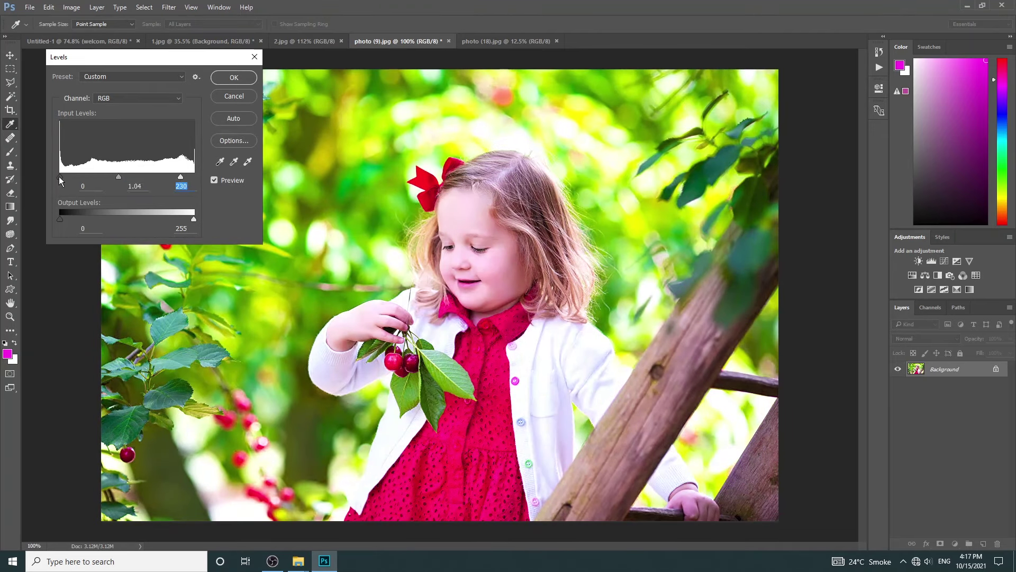
left_click_drag(59, 177, 83, 182)
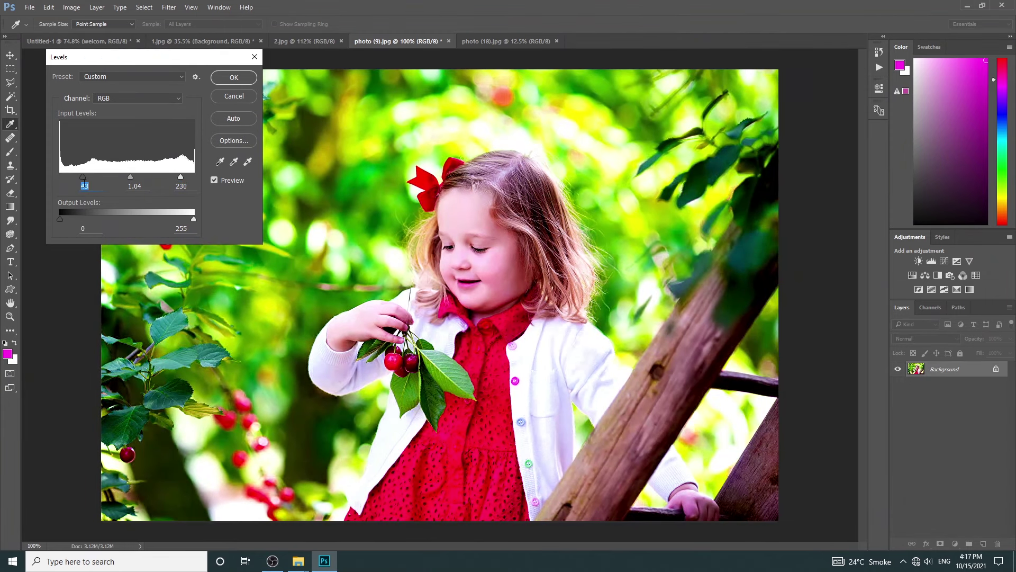
left_click(233, 78)
key("j")
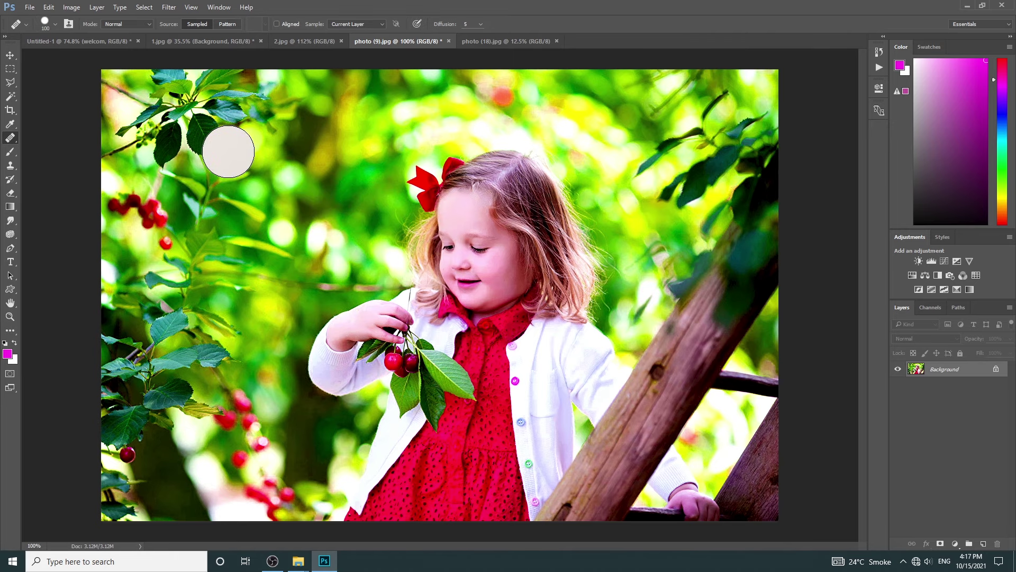
Raise the brightness of photo (9).jpg to 5 using Brightness/Contrast
left_click(72, 8)
mouse_move(87, 33)
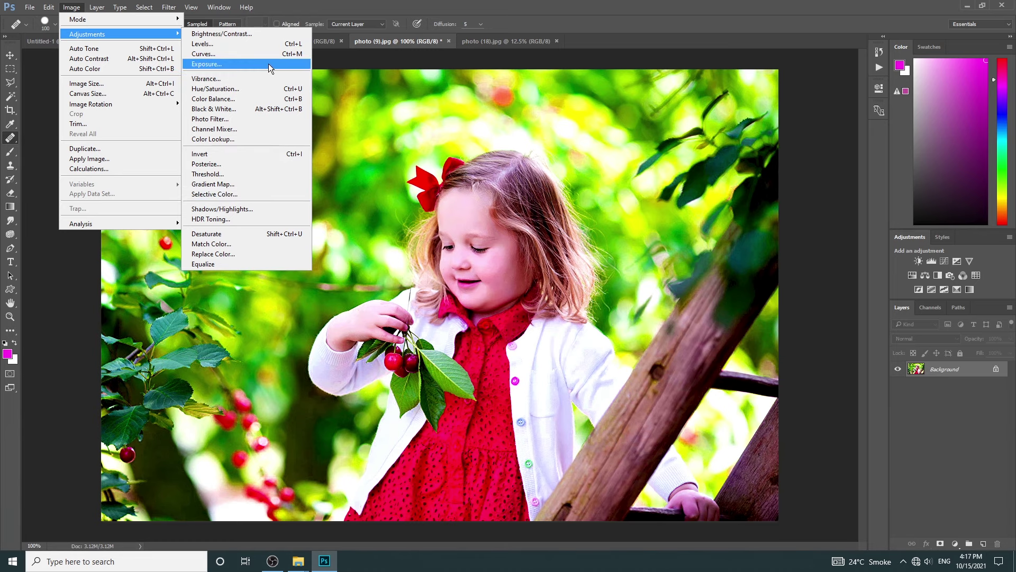
left_click(261, 36)
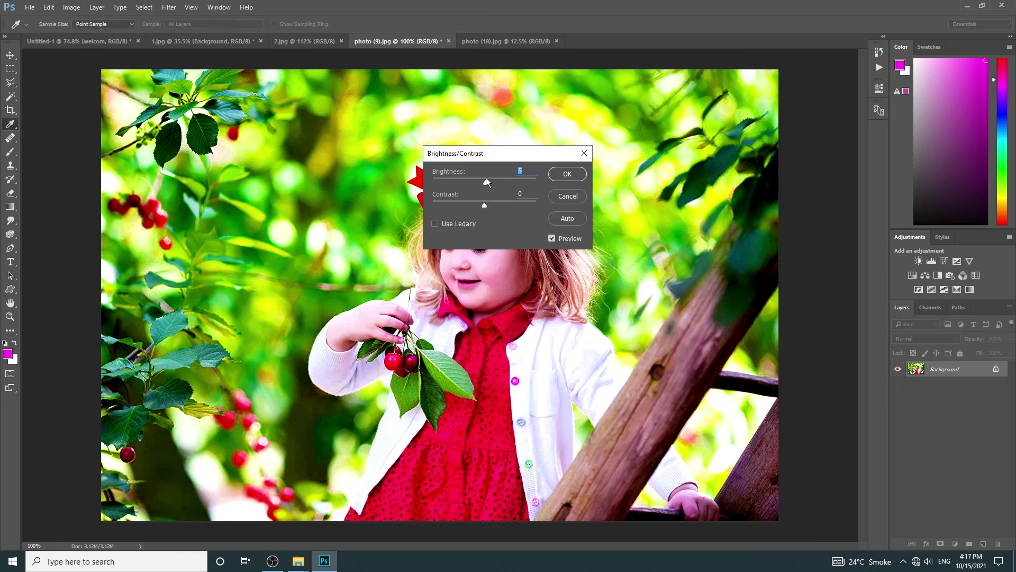
mouse_move(486, 182)
left_mouse_down()
mouse_move(516, 180)
mouse_move(488, 183)
left_mouse_up()
key("Return")
On photo (18).jpg, apply Shadows/Highlights with Shadows 40% and Highlights 0%
key("j")
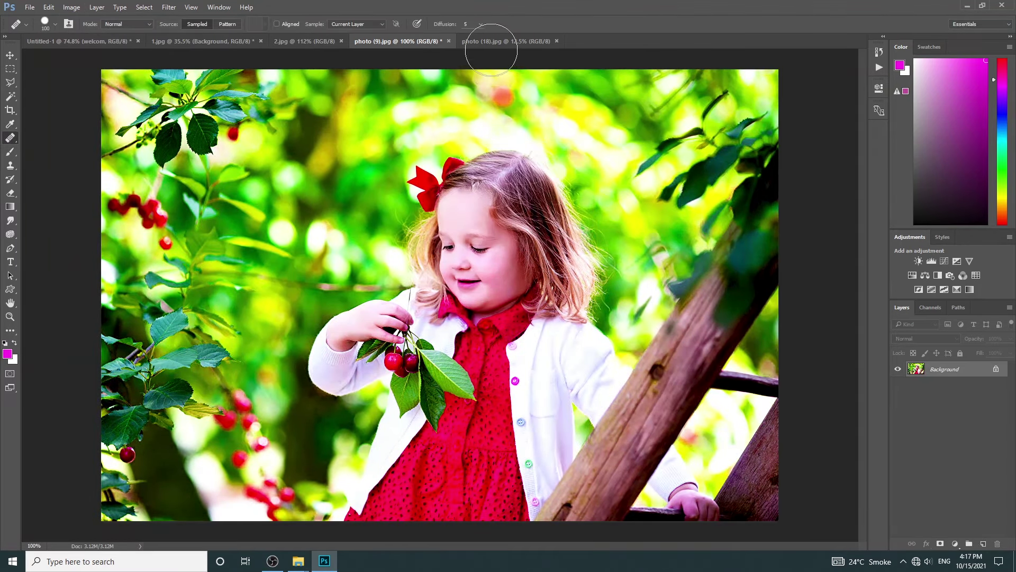
left_click(492, 42)
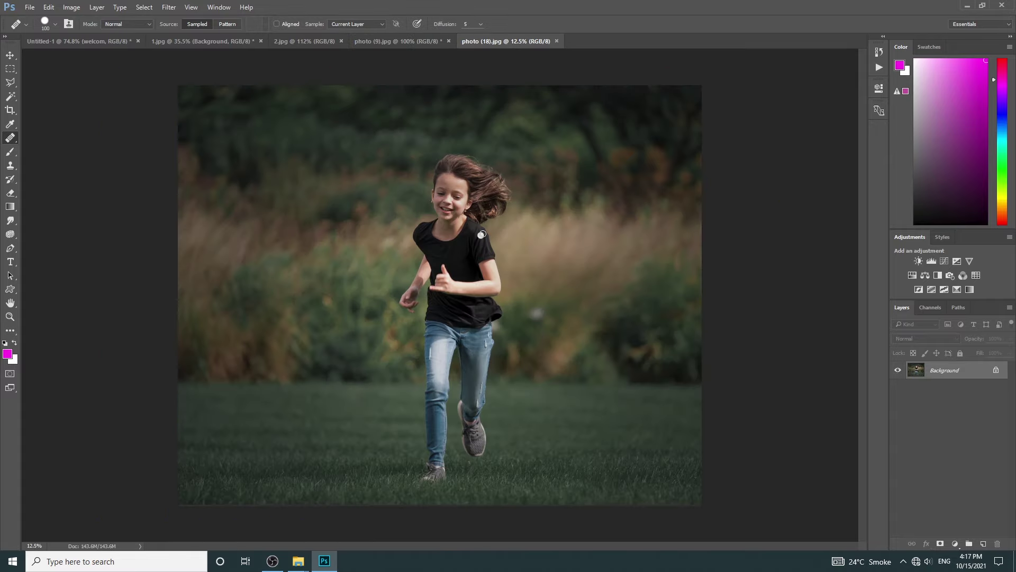
left_click(72, 7)
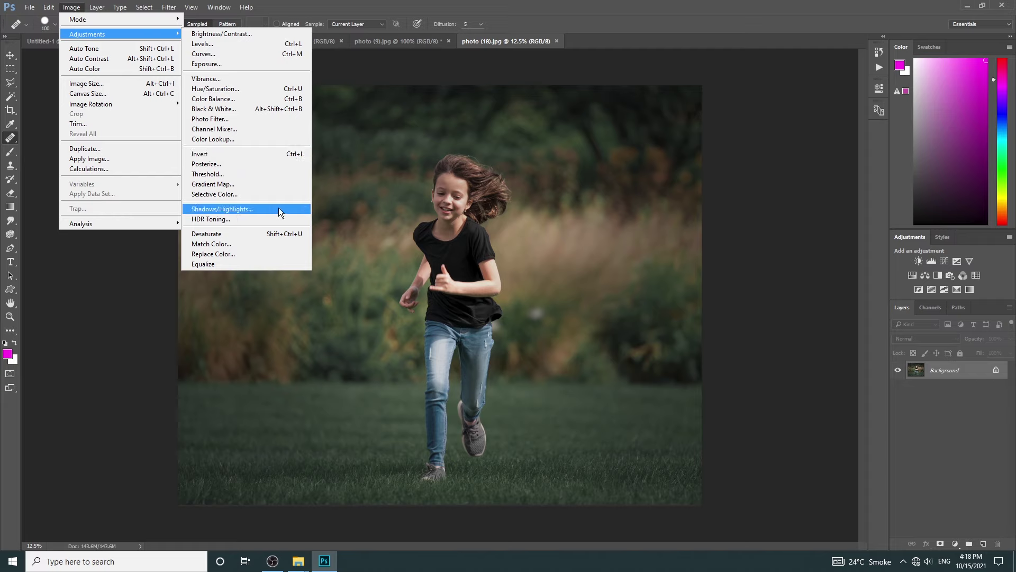
left_click(281, 209)
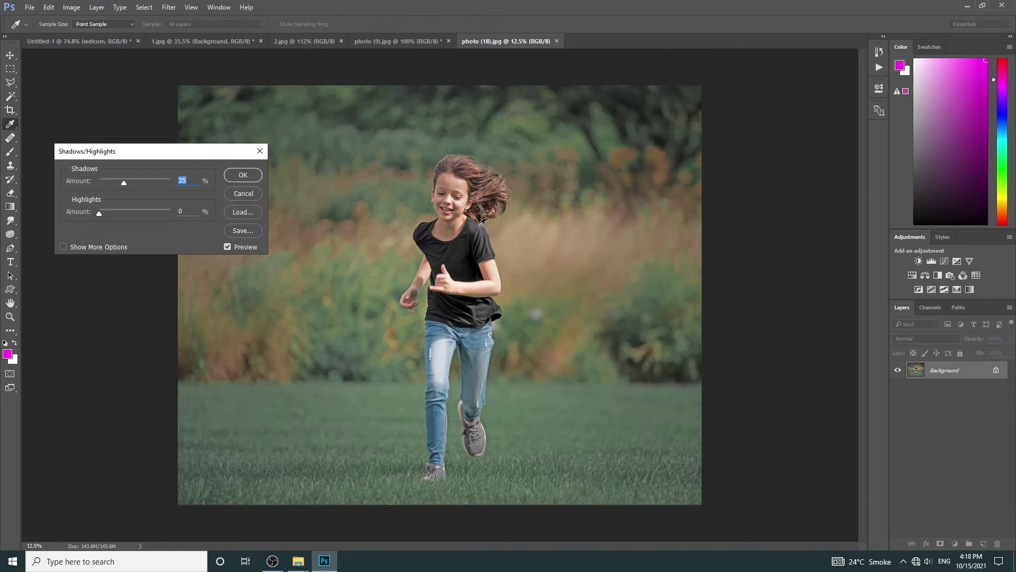
left_click_drag(122, 183, 128, 183)
left_click(253, 176)
key("j")
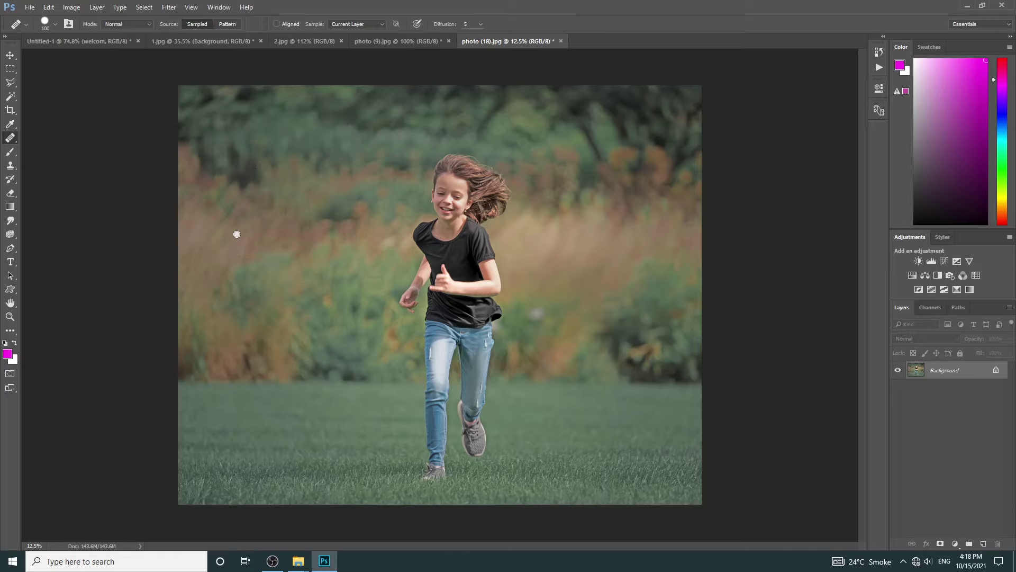
key("ctrl+i")
key("ctrl+i")
Apply the Filter Gallery's Craquelure texture (spacing 15, depth 6, brightness 9) to the running-girl photo
left_click(170, 8)
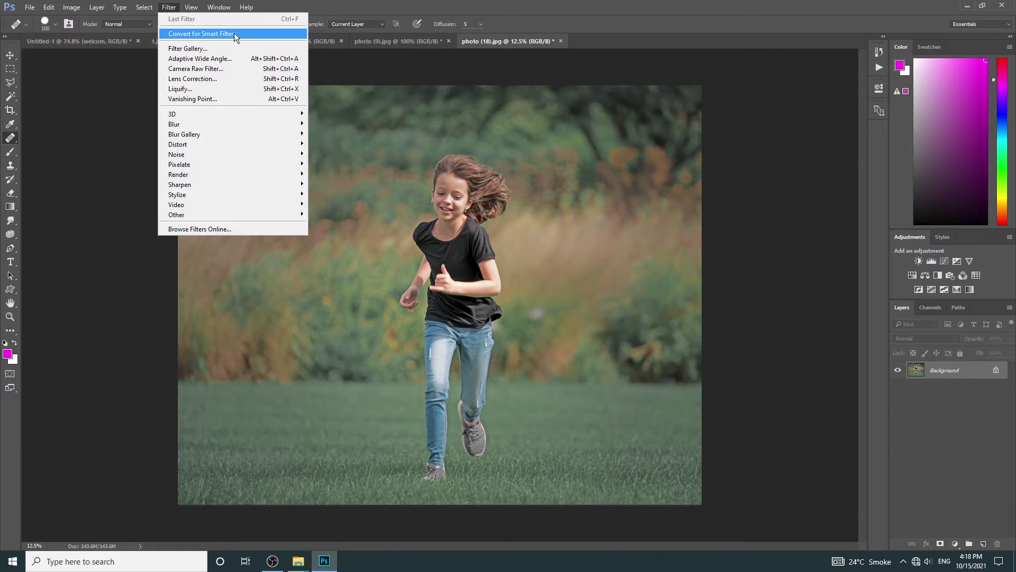
left_click(245, 48)
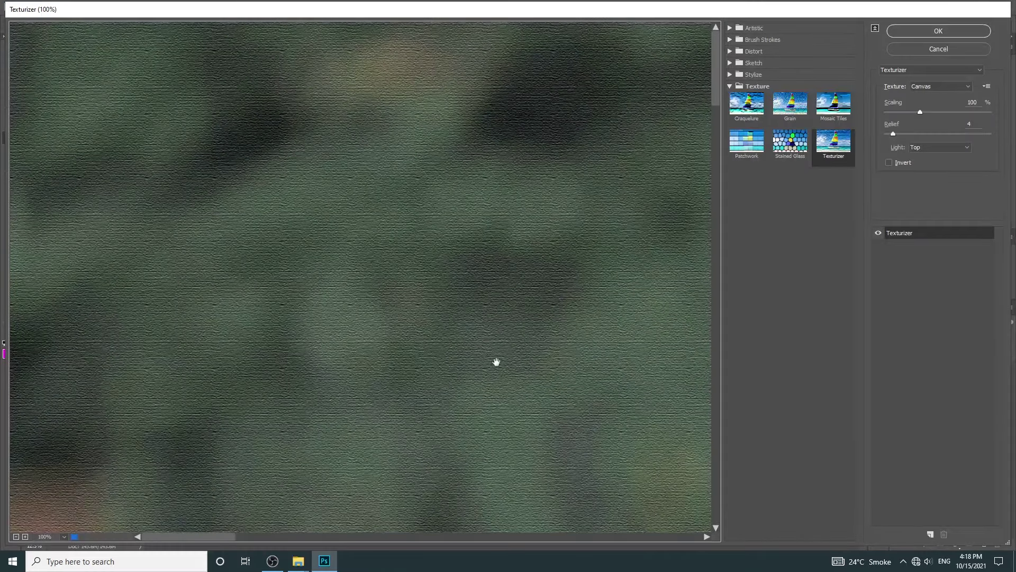
left_click_drag(497, 360, 440, 315)
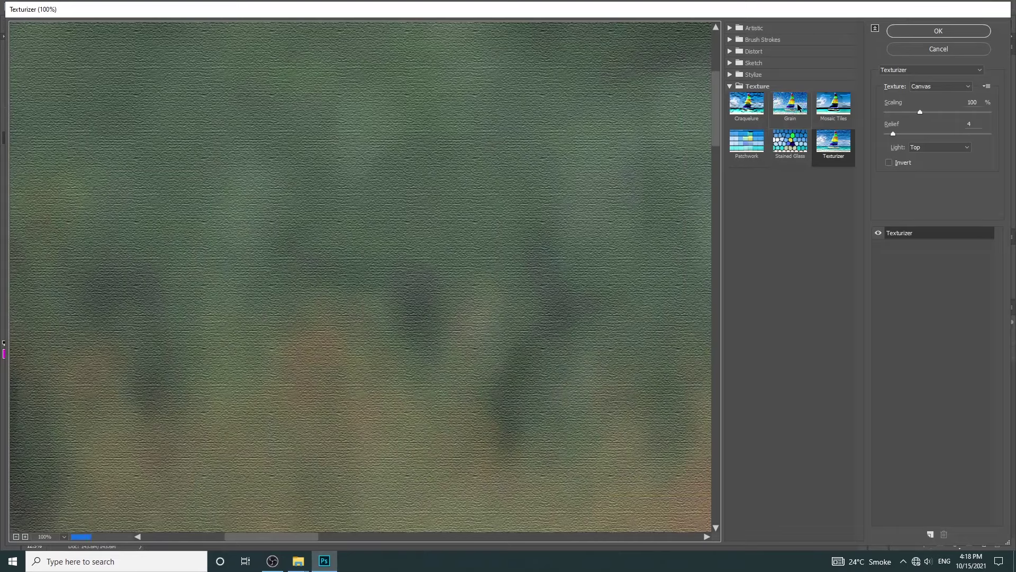
left_click(799, 108)
left_click(747, 104)
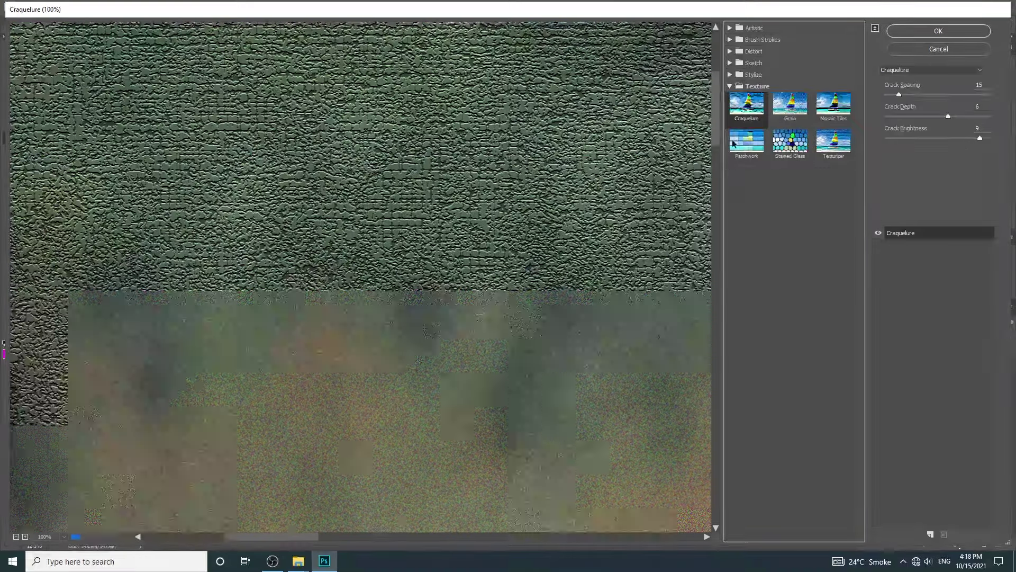
left_click(953, 29)
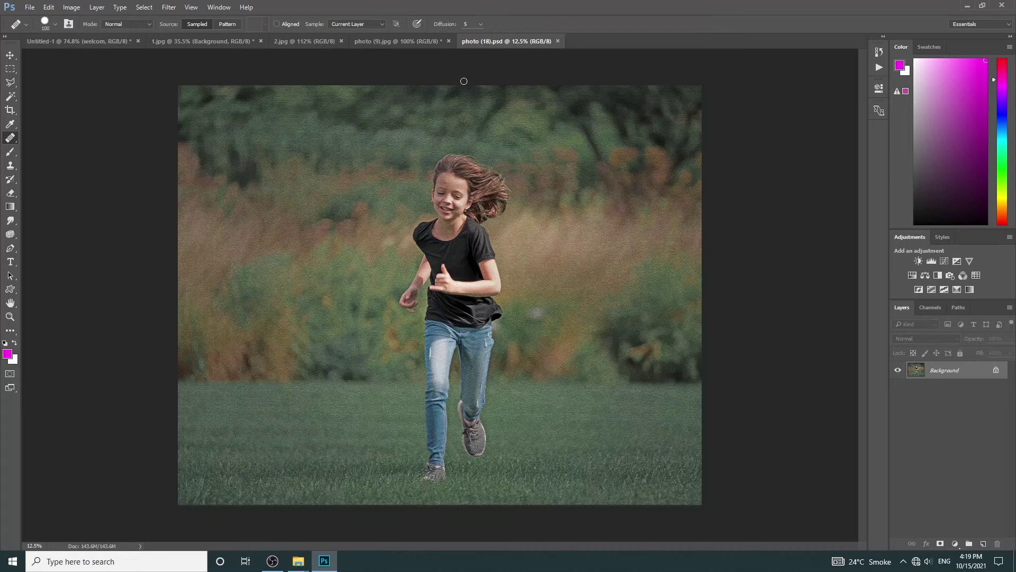
left_click(179, 41)
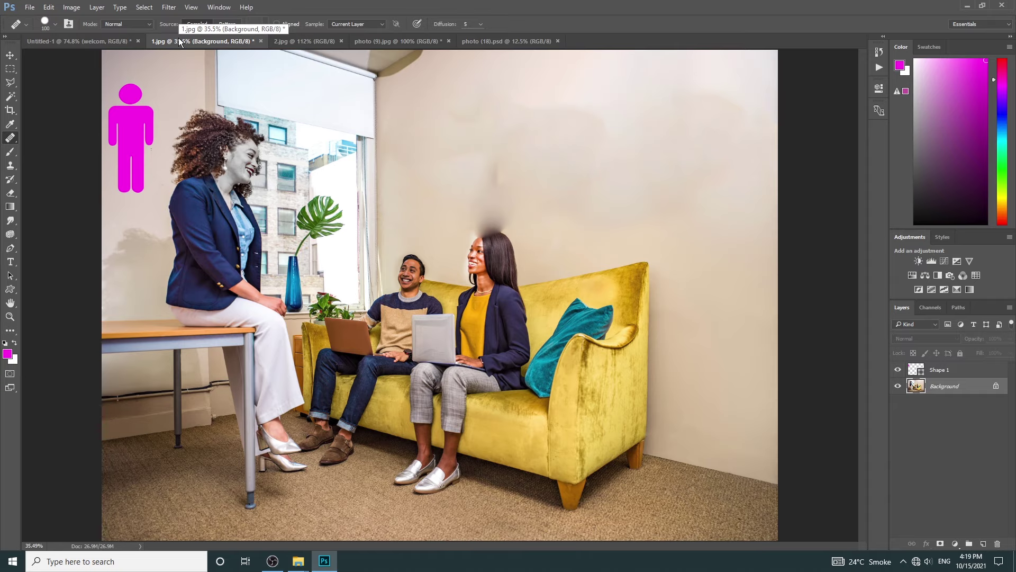
Save the office photo to the Desktop as 1.psd in Photoshop format, then close it
key("ctrl+shift+s")
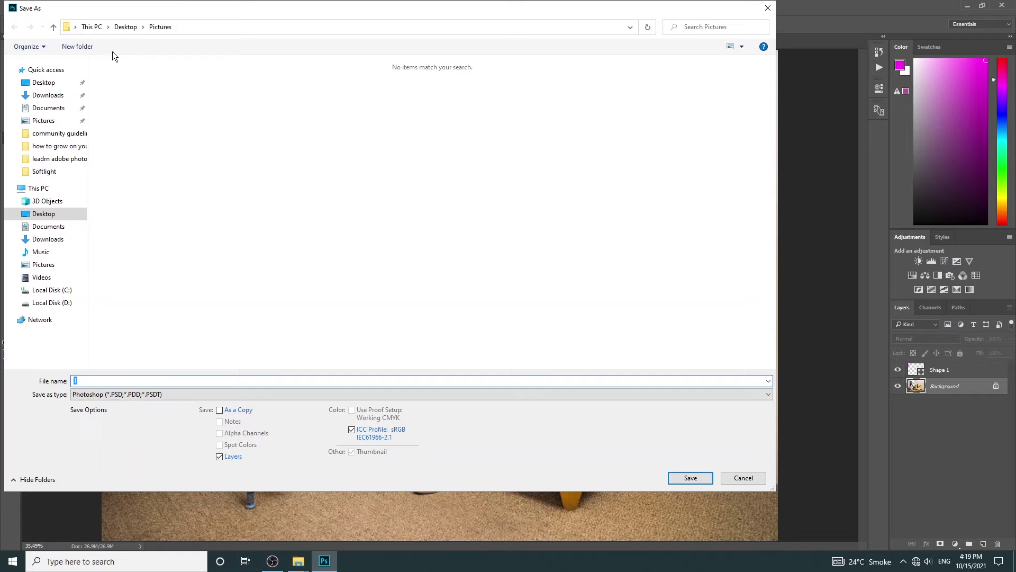
left_click(56, 29)
left_click(208, 395)
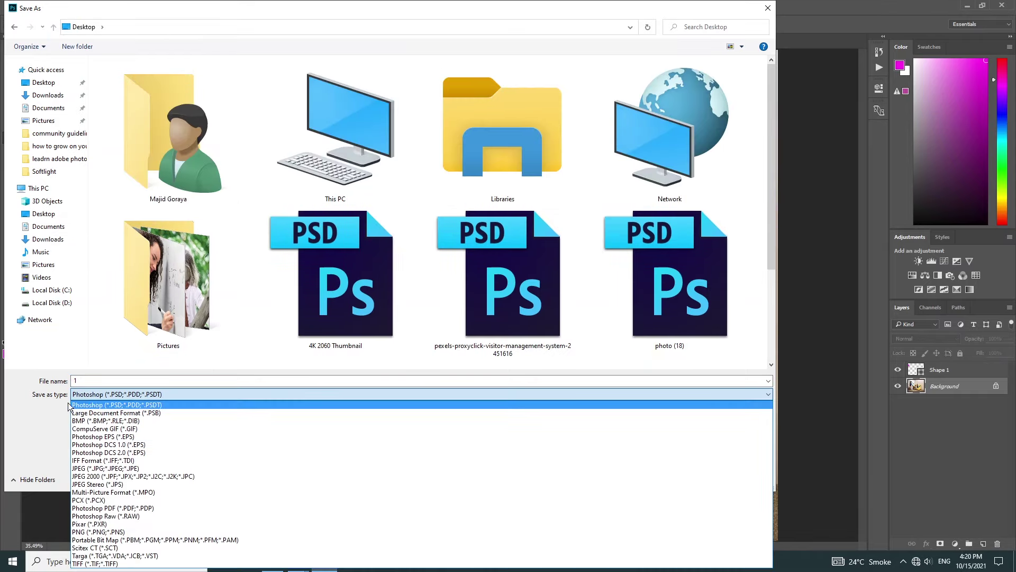
left_click(138, 395)
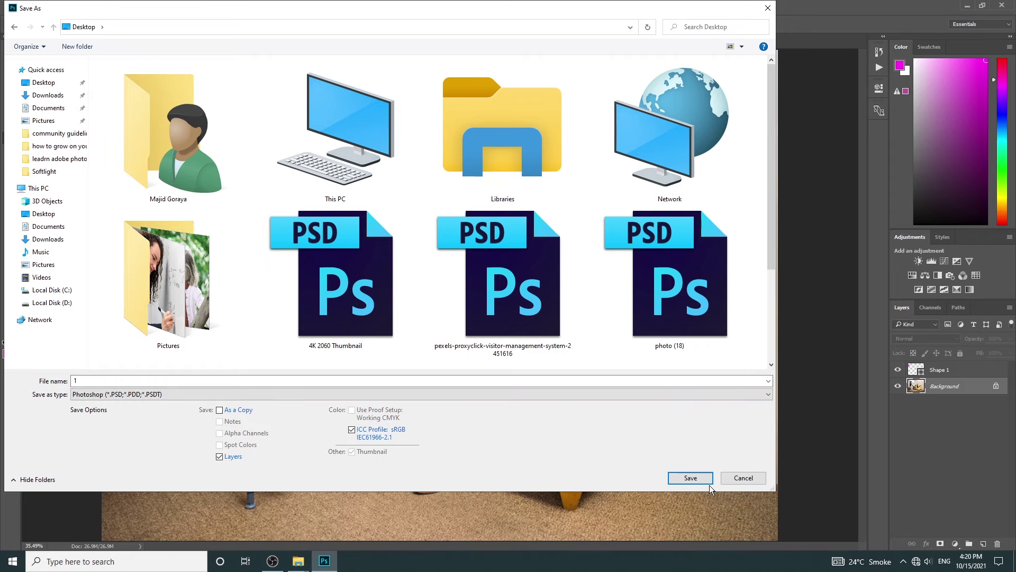
left_click(690, 477)
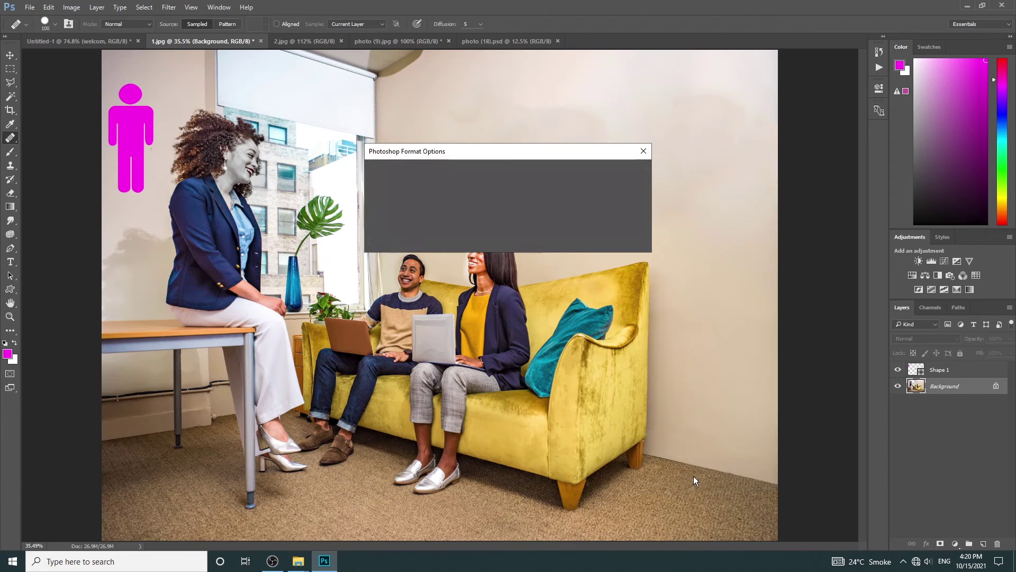
left_click(630, 172)
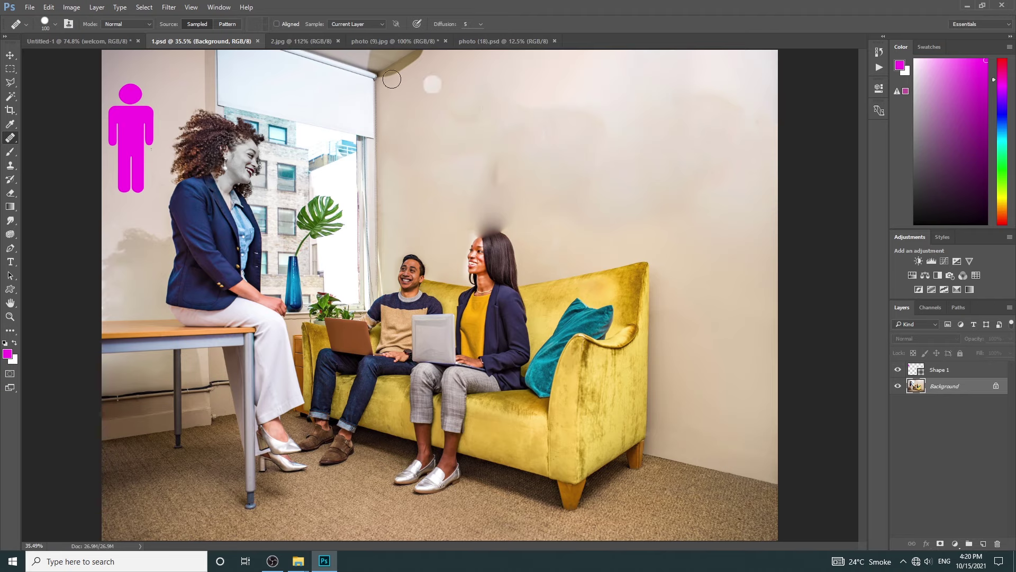
left_click(257, 41)
Reopen 1.psd from its Desktop icon and select the Shape 1 layer
left_click(1014, 561)
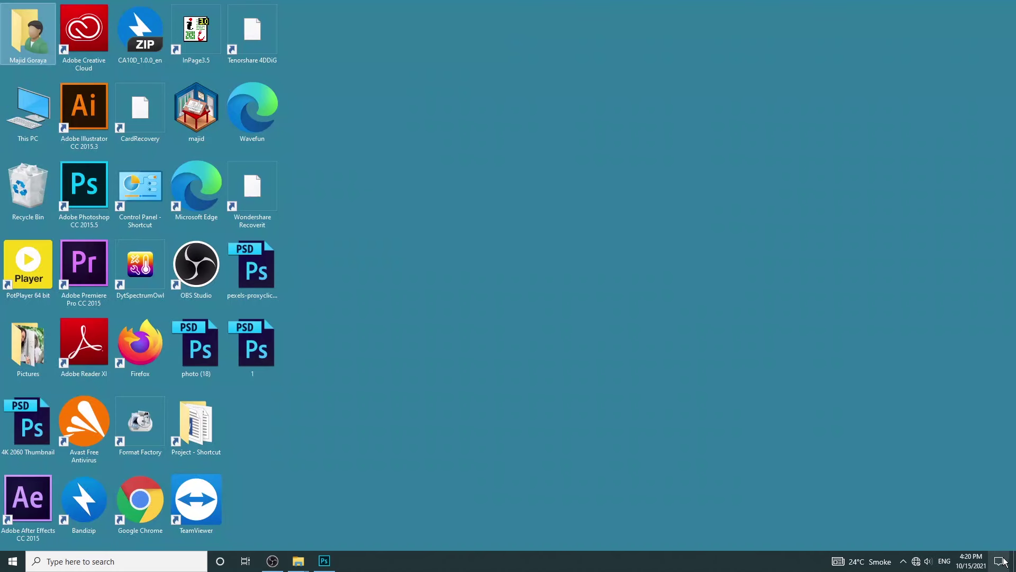
double_click(248, 331)
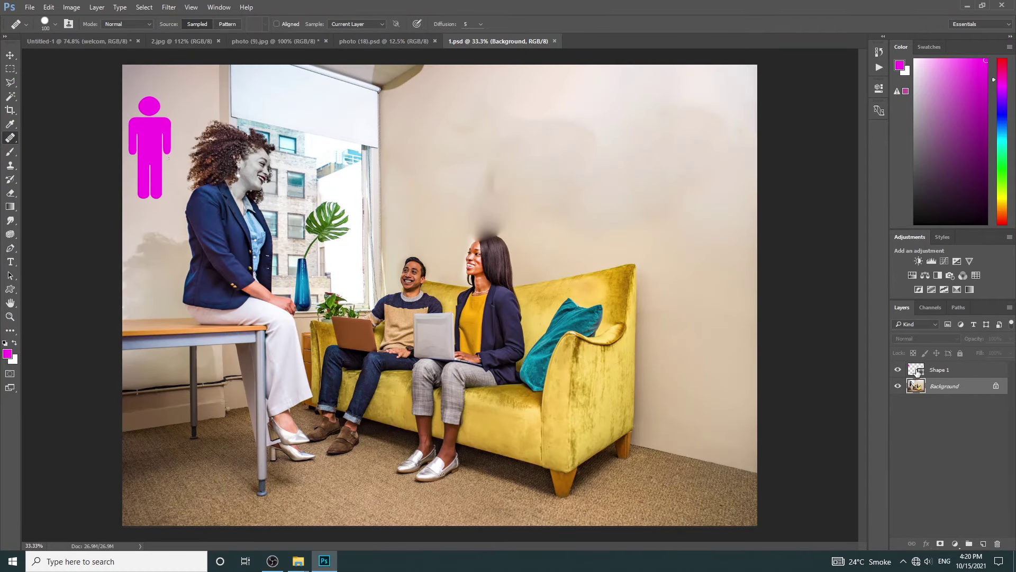
left_click(898, 372)
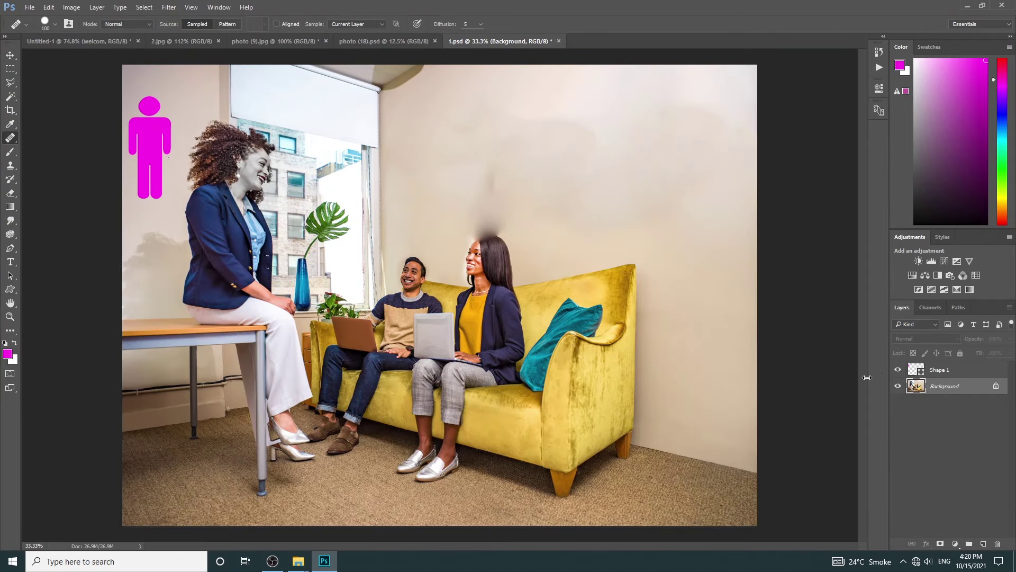